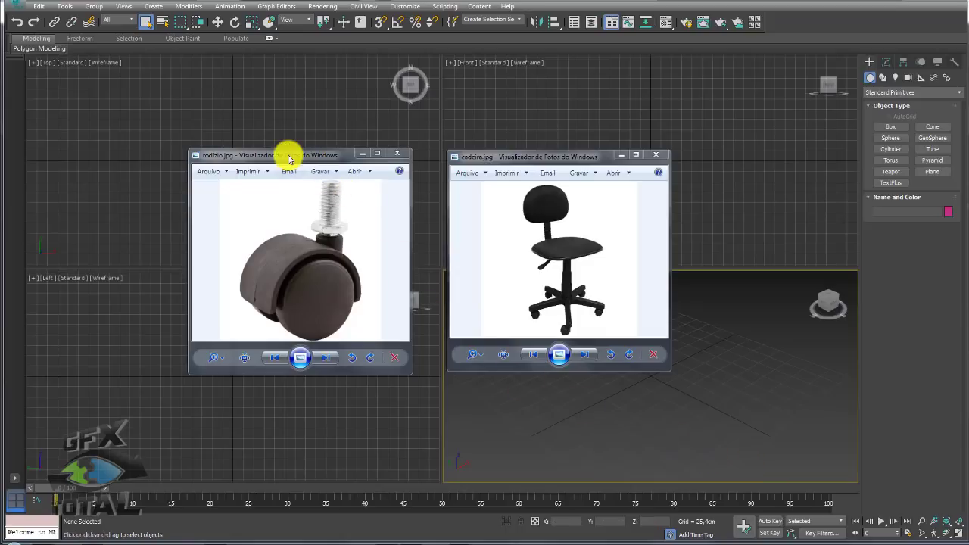
Step: Move the rodizio.jpg viewer aside and minimize the cadeira.jpg chair photo window
mouse_move(288, 158)
mouse_down()
mouse_move(374, 162)
mouse_move(348, 161)
mouse_up()
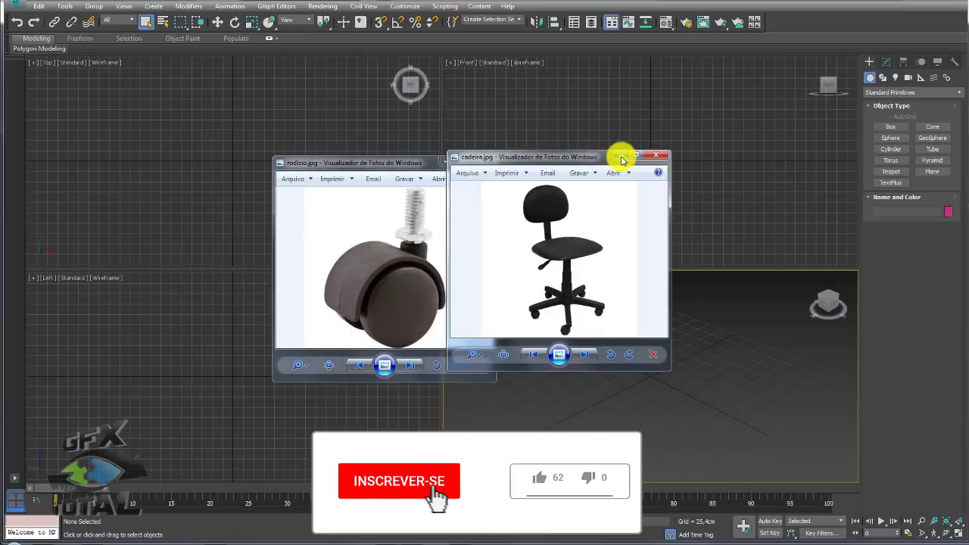
click(621, 157)
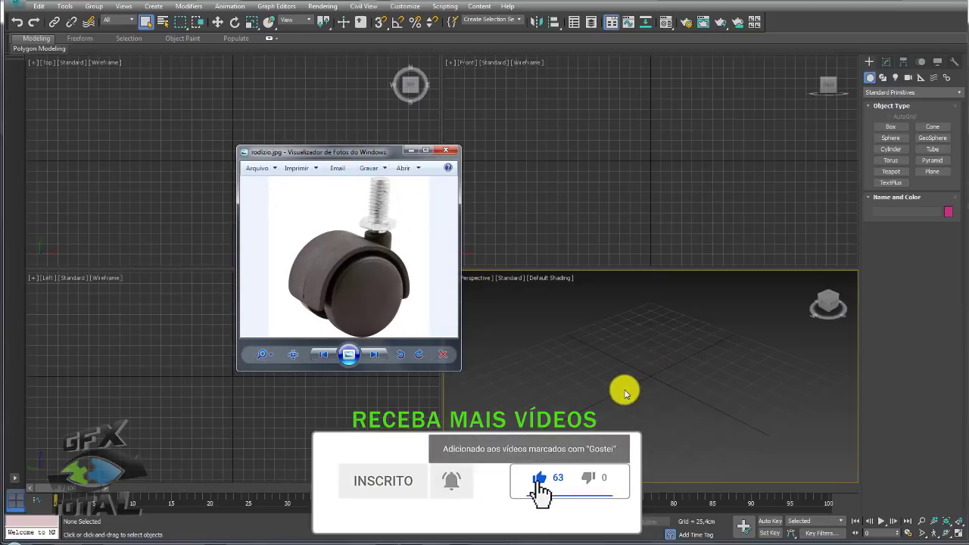
Step: Draw a Plane in the Front viewport with a single width segment
click(932, 171)
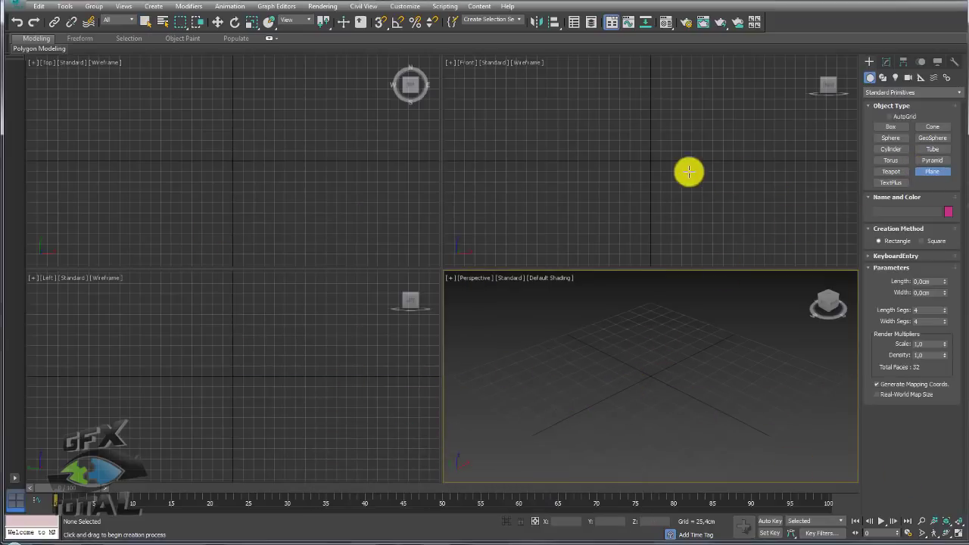
drag(650, 125, 690, 165)
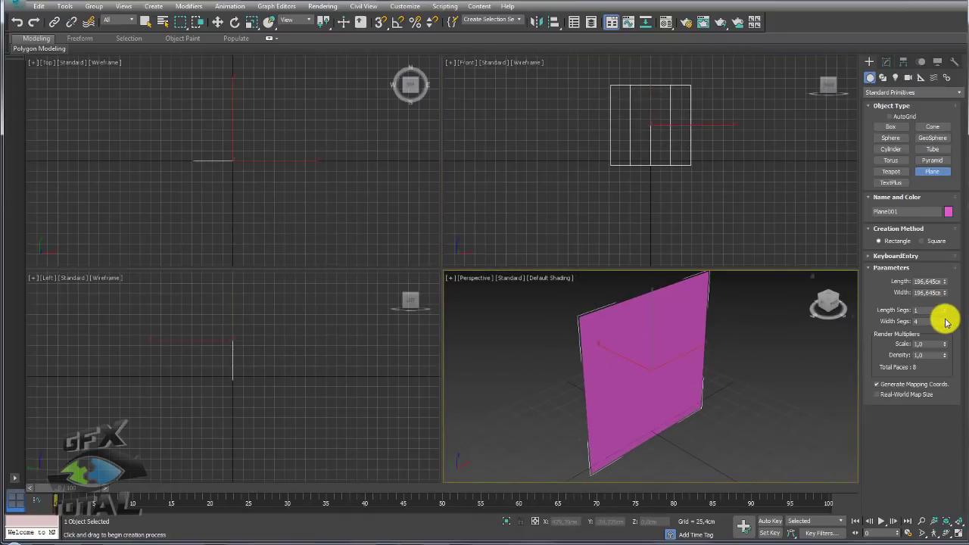
drag(945, 323, 945, 330)
Step: Drag rodizio.jpg from the reference folder onto the plane as its texture
click(36, 540)
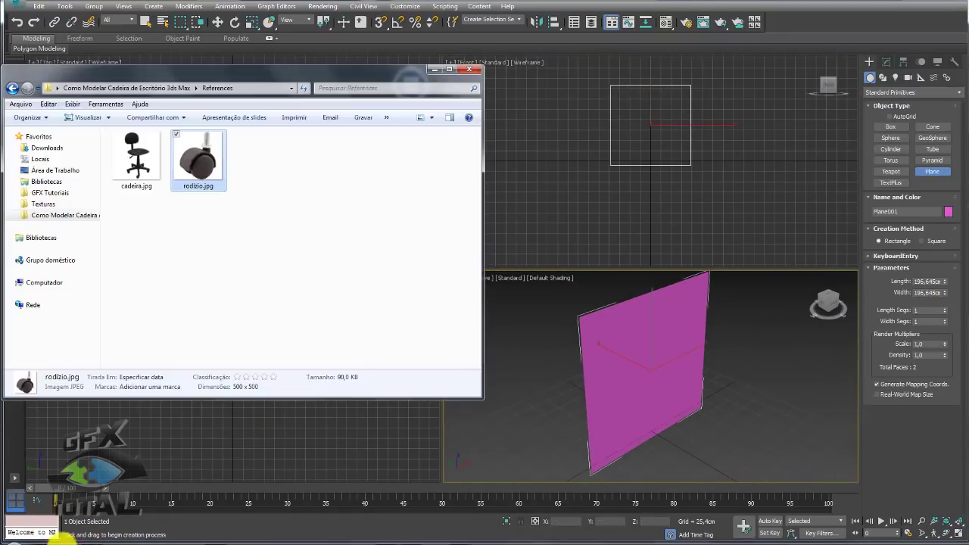
drag(195, 159, 614, 403)
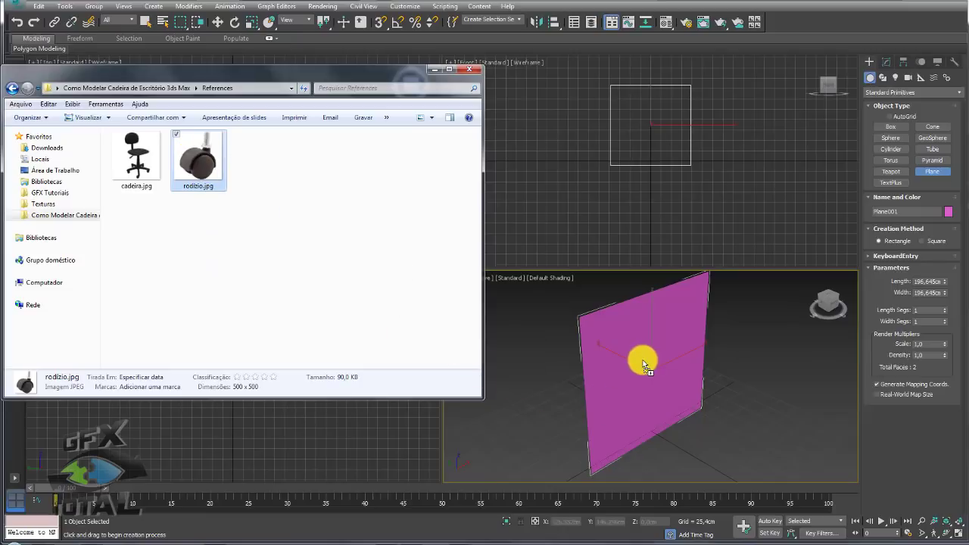
drag(643, 366, 643, 365)
click(428, 75)
scroll(615, 400, down, 2)
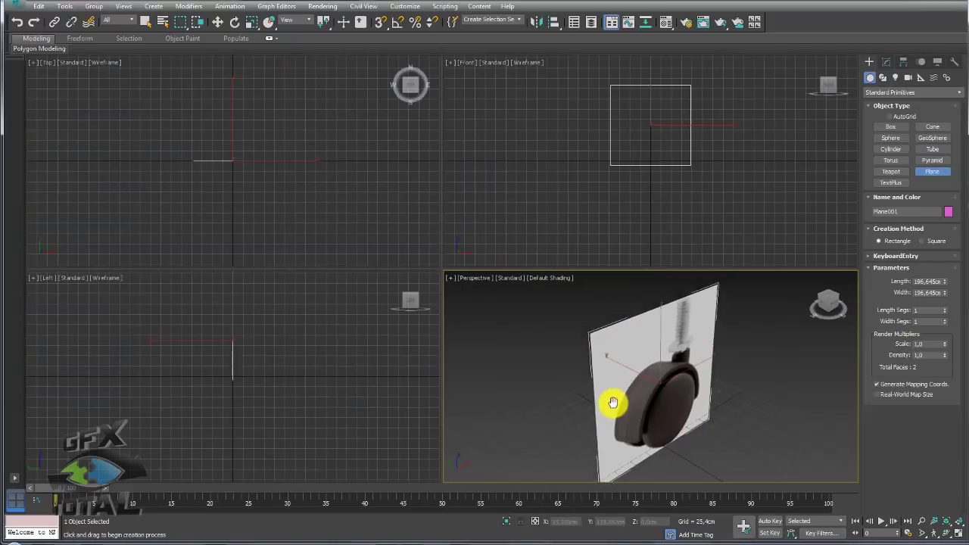
right_click(640, 413)
Step: Move the textured reference plane into place and raise it in the front view
key(w)
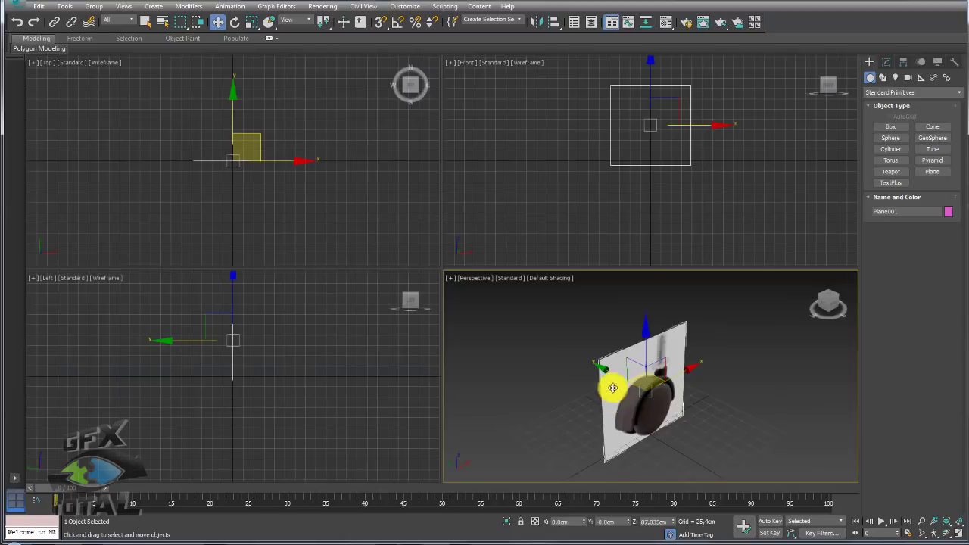
mouse_move(616, 385)
mouse_down()
mouse_move(526, 340)
mouse_move(631, 402)
mouse_up()
alt+middle_drag(631, 402, 612, 393)
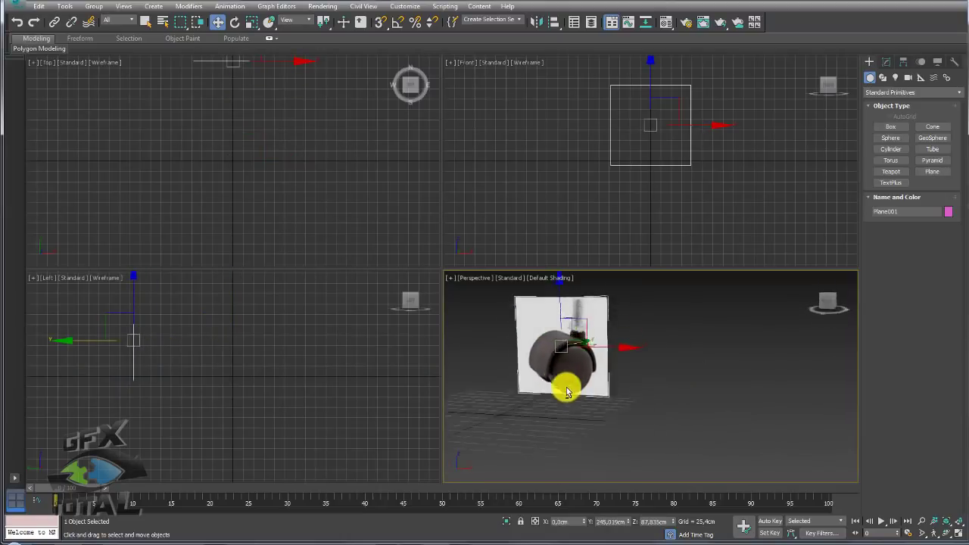
key(f)
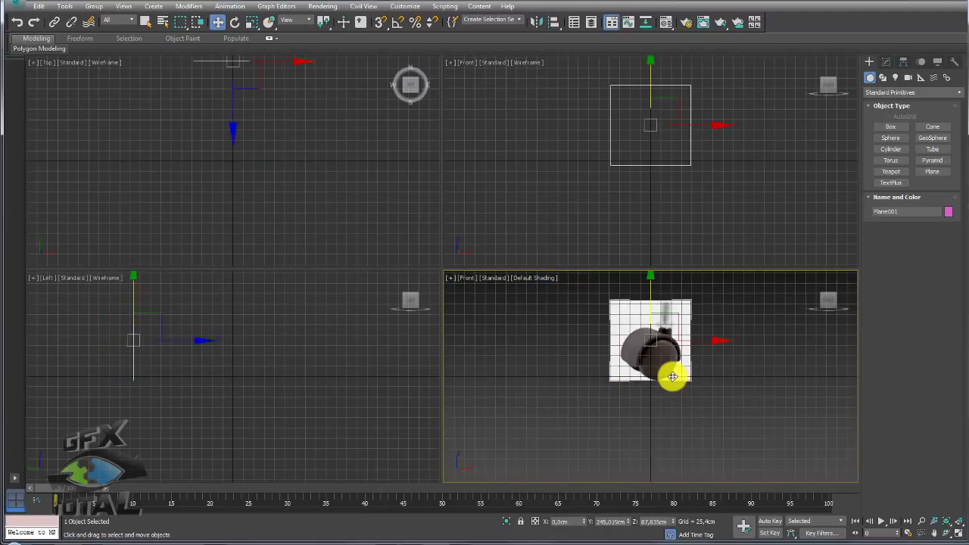
scroll(655, 361, up, 4)
scroll(631, 426, up, 2)
drag(621, 335, 616, 301)
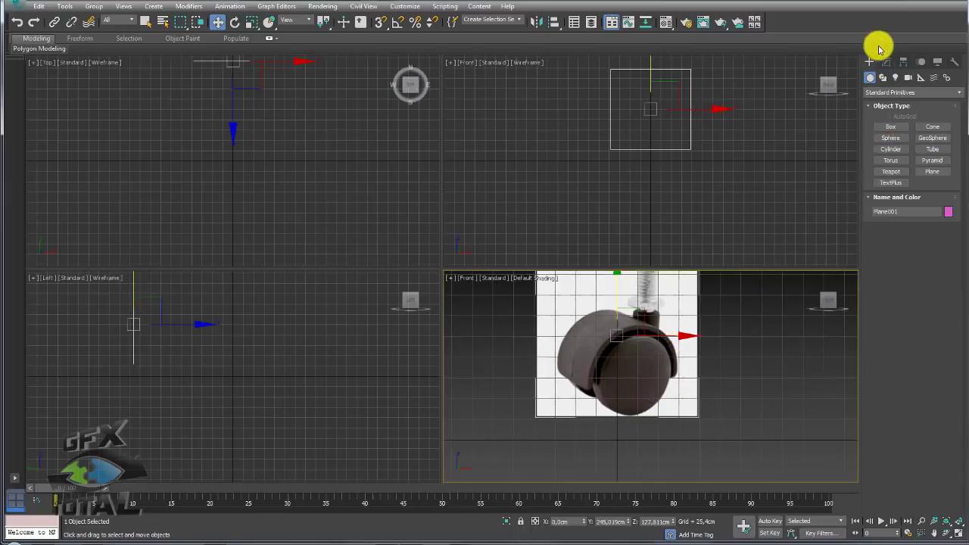
Step: Draw a cylinder centred on the photo's wheel and show edged faces in perspective
click(891, 148)
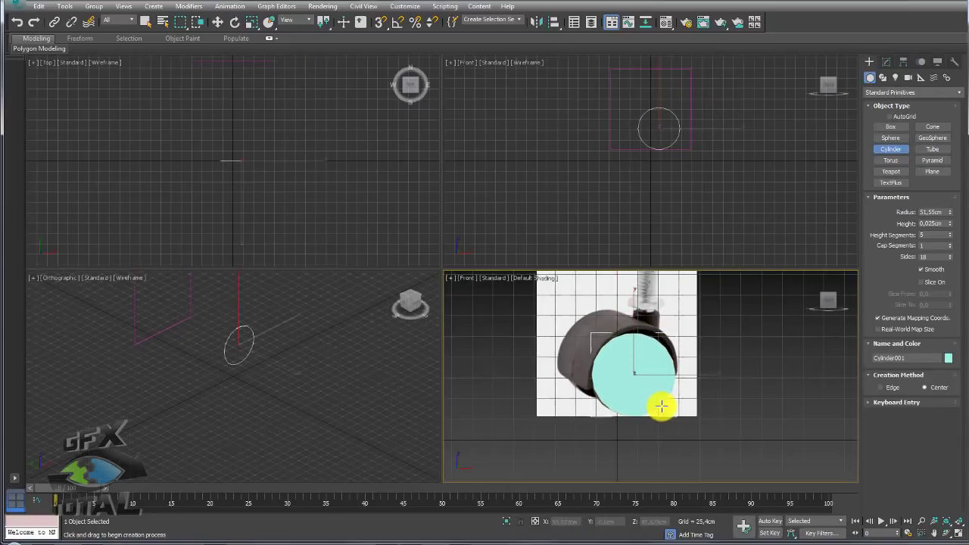
drag(633, 376, 656, 398)
key(w)
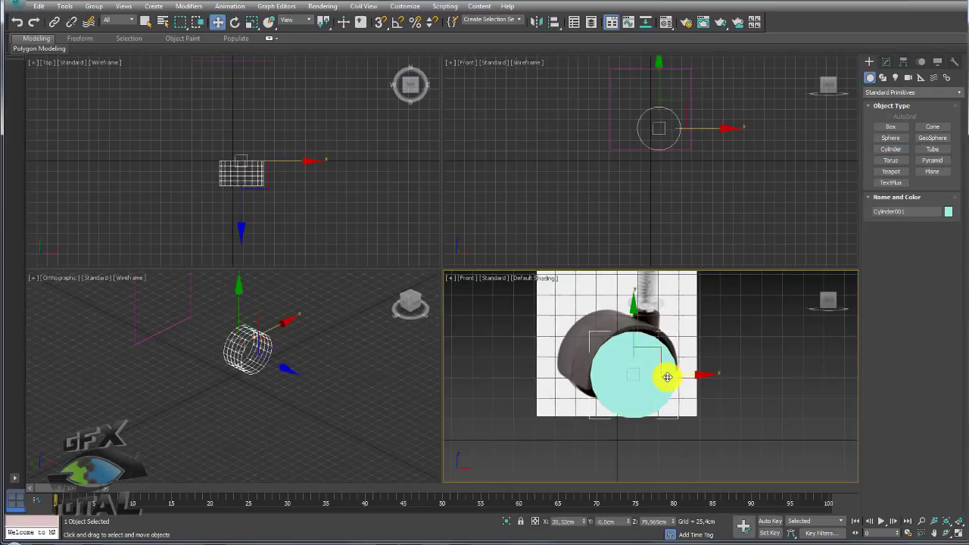
key(p)
alt+middle_drag(709, 384, 656, 412)
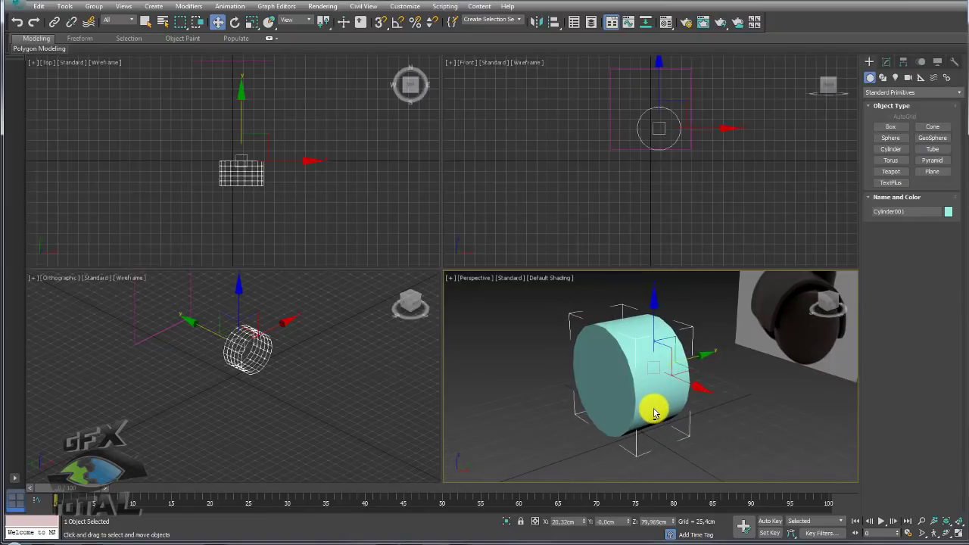
key(F4)
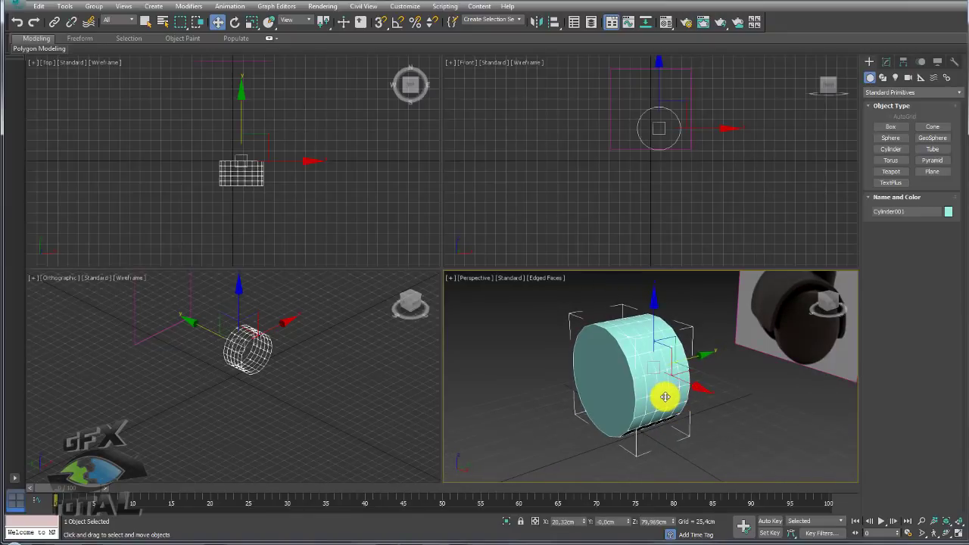
mouse_move(649, 389)
alt+middle_down()
mouse_move(616, 416)
mouse_move(670, 415)
alt+middle_up()
Step: Set the cylinder's object colour to blue
click(947, 212)
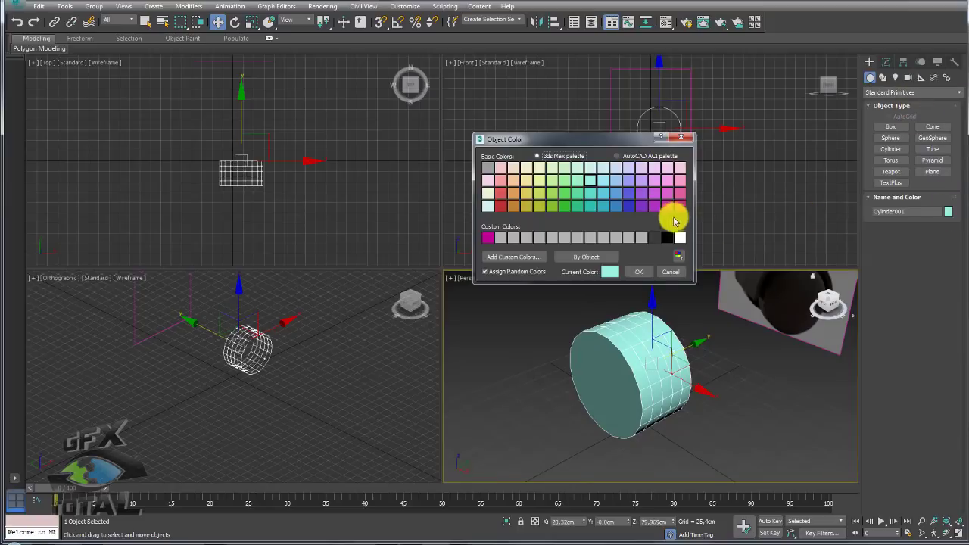
click(628, 205)
click(640, 272)
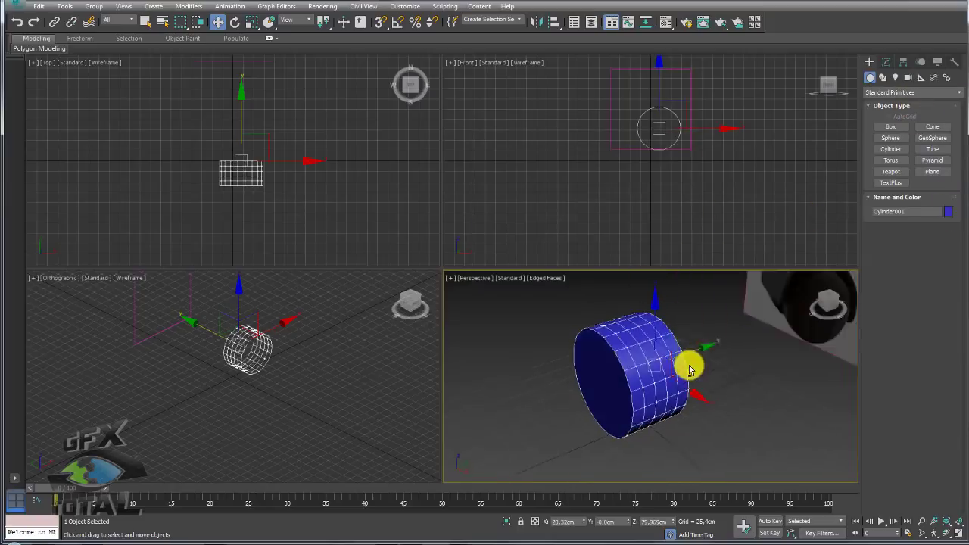
alt+middle_drag(688, 364, 757, 303)
Step: Set the cylinder to 1 height segment and 16 sides
click(887, 61)
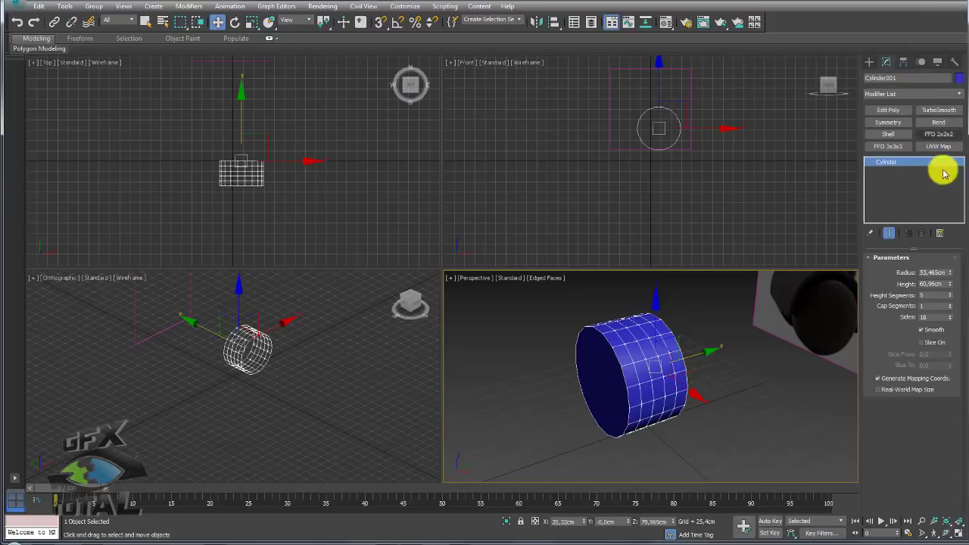
double_click(932, 294)
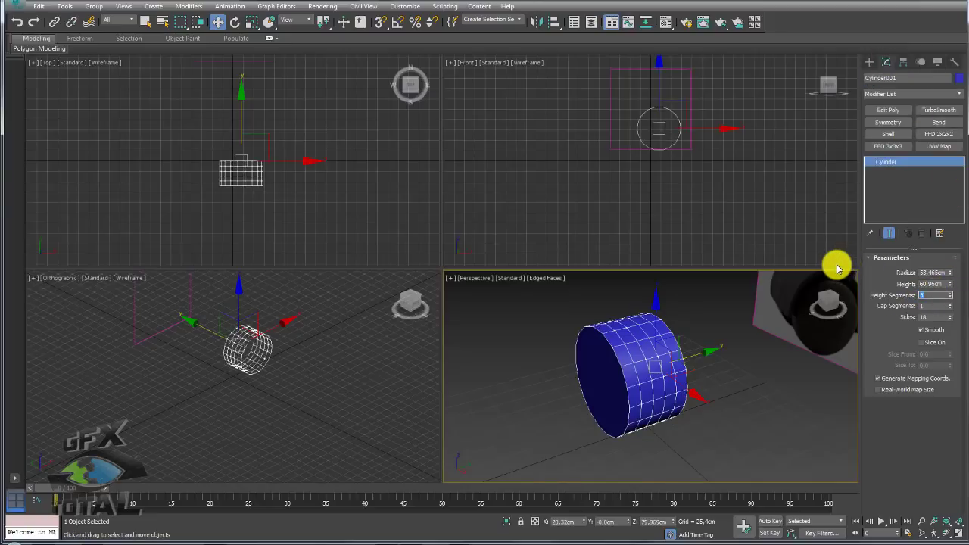
text(1)
key(Return)
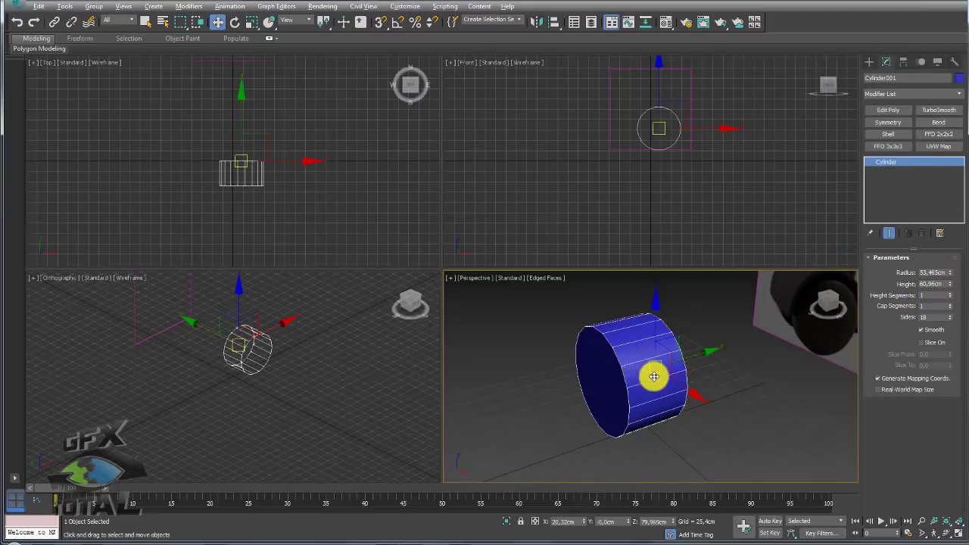
alt+middle_drag(653, 376, 704, 356)
double_click(925, 317)
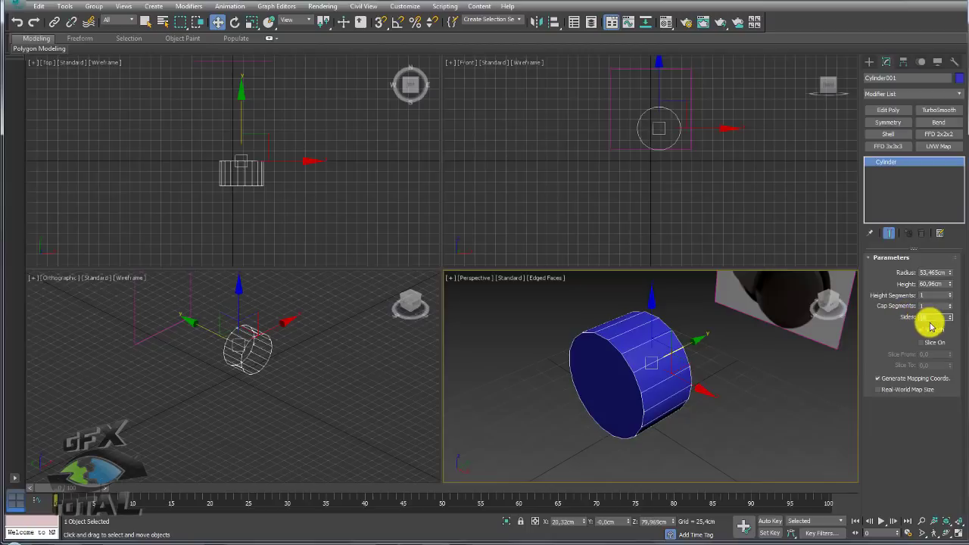
mouse_move(624, 396)
alt+middle_down()
mouse_move(647, 396)
mouse_move(628, 361)
alt+middle_up()
Step: Convert the cylinder to Editable Poly and extrude its selected front cap slightly
right_click(628, 361)
mouse_move(648, 483)
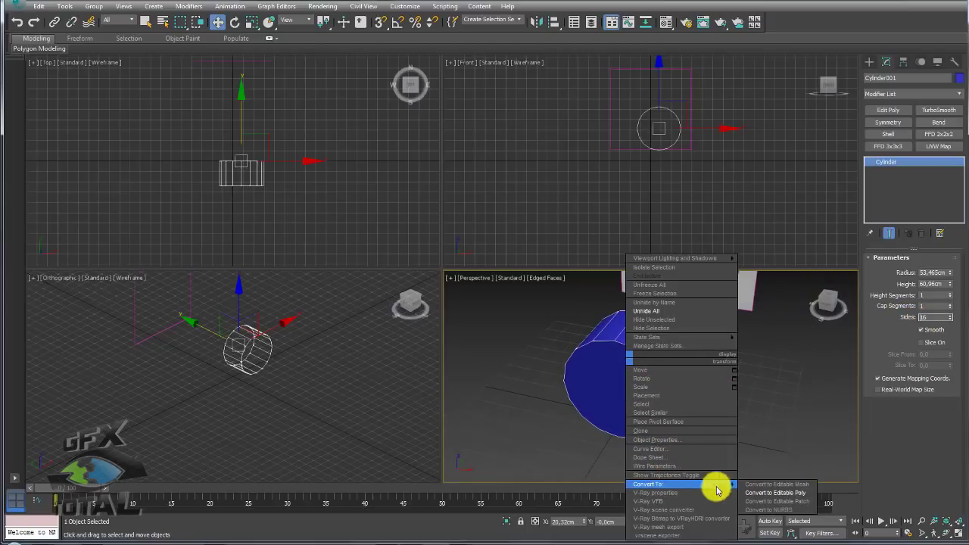
click(784, 494)
click(923, 271)
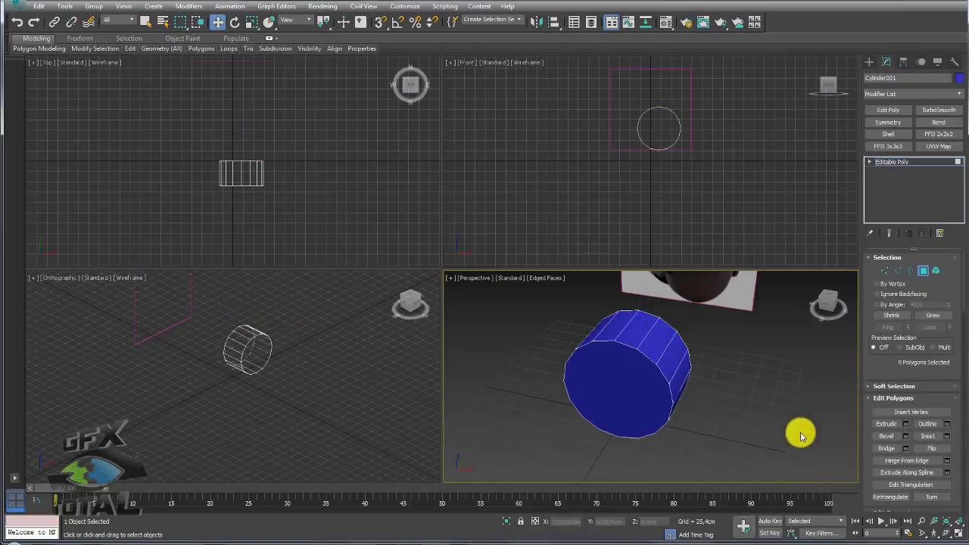
click(615, 384)
alt+middle_drag(644, 411, 823, 413)
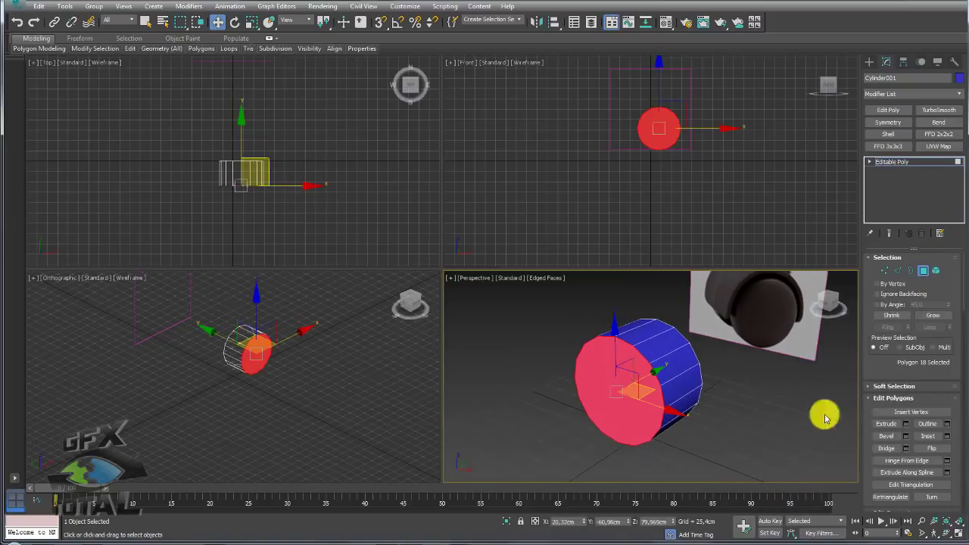
click(931, 438)
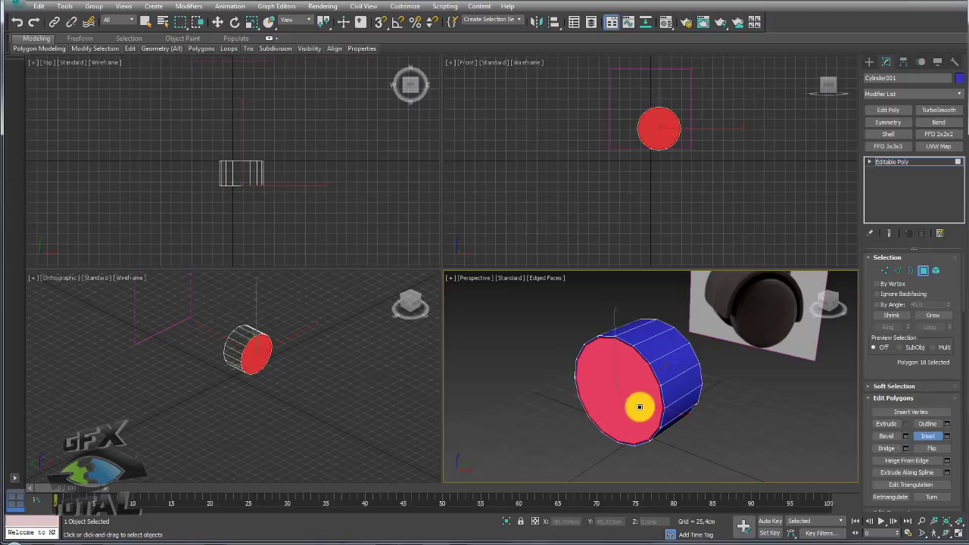
click(886, 424)
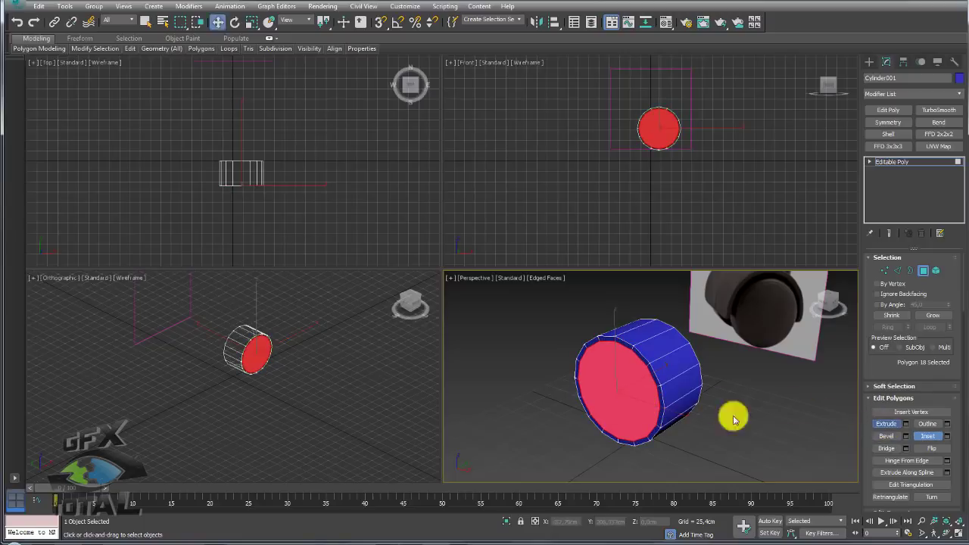
scroll(642, 395, up, 3)
mouse_move(647, 390)
mouse_down()
mouse_move(629, 409)
mouse_move(625, 402)
mouse_up()
Step: Inset the front cap into a smaller polygon and collapse it to a centre vertex
click(929, 436)
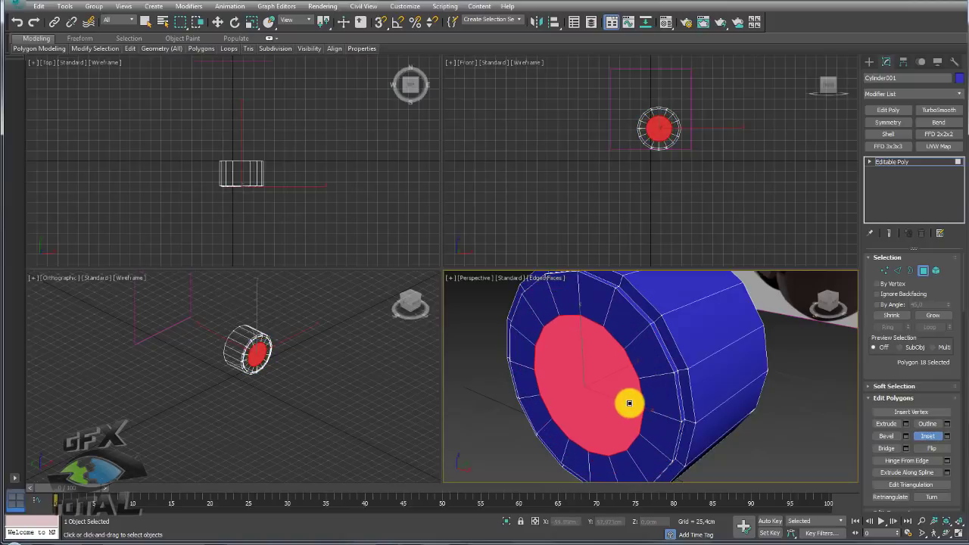
key(w)
alt+middle_drag(679, 391, 633, 381)
drag(625, 372, 617, 376)
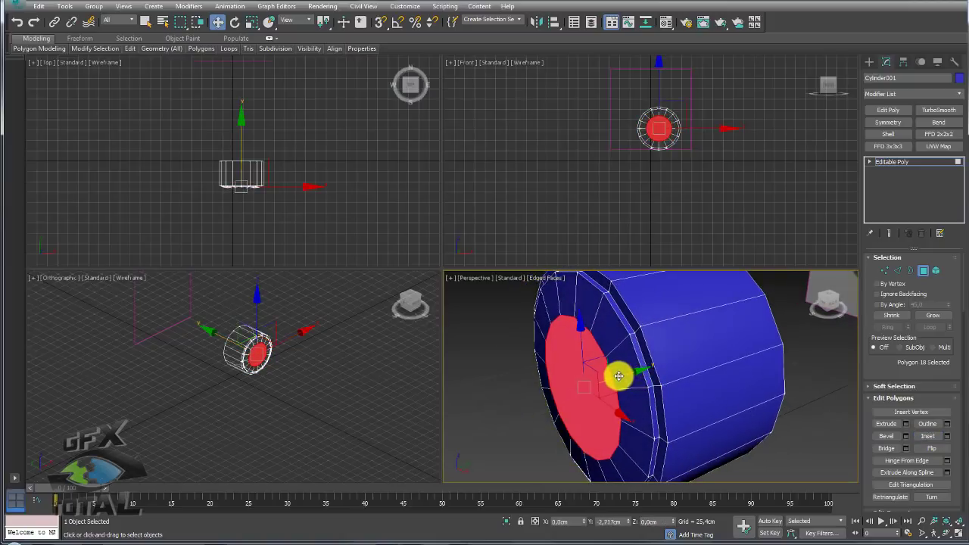
alt+middle_drag(616, 376, 657, 394)
click(928, 436)
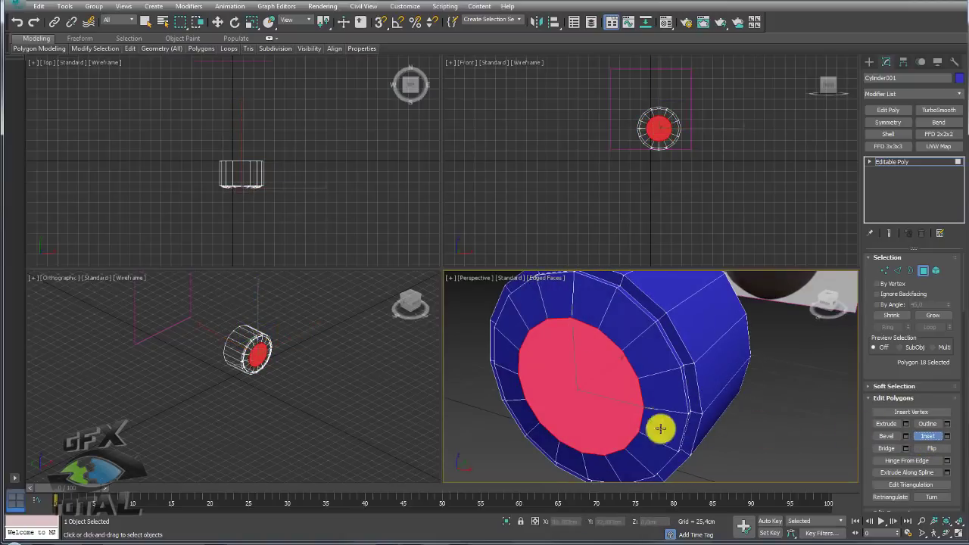
drag(660, 429, 621, 415)
alt+middle_drag(658, 426, 767, 432)
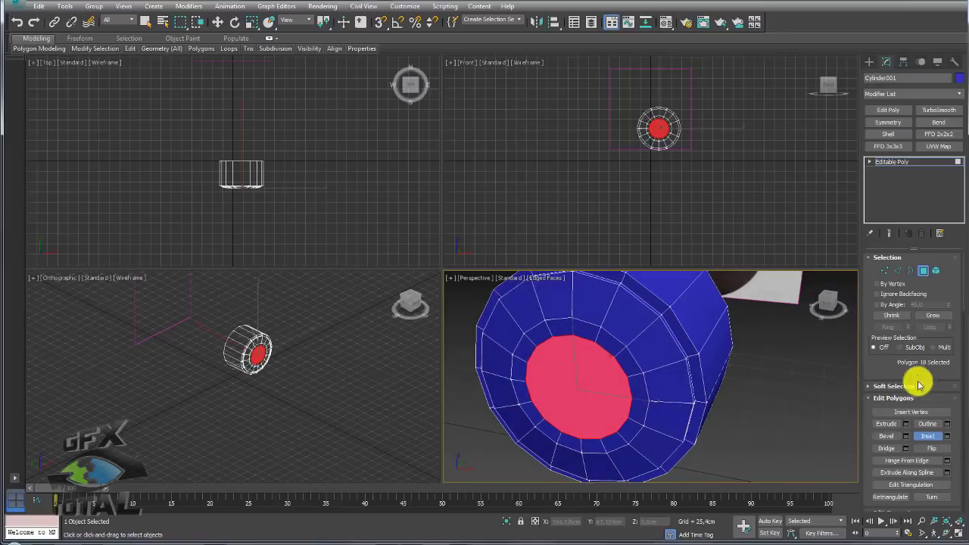
mouse_move(880, 370)
mouse_down()
mouse_move(883, 335)
mouse_move(837, 329)
mouse_up()
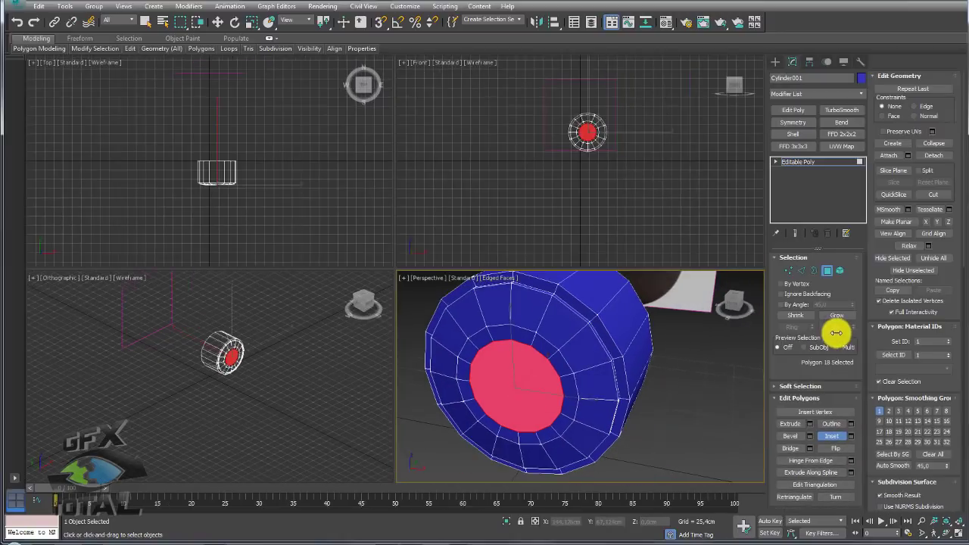
click(934, 144)
Step: Delete the cap polygon on the opposite end, leaving that end open
mouse_move(614, 353)
alt+middle_down()
mouse_move(588, 324)
mouse_move(670, 326)
mouse_move(684, 352)
mouse_move(564, 363)
mouse_move(599, 340)
mouse_move(645, 353)
mouse_move(664, 380)
mouse_move(570, 383)
mouse_move(588, 374)
alt+middle_up()
click(597, 374)
key(Delete)
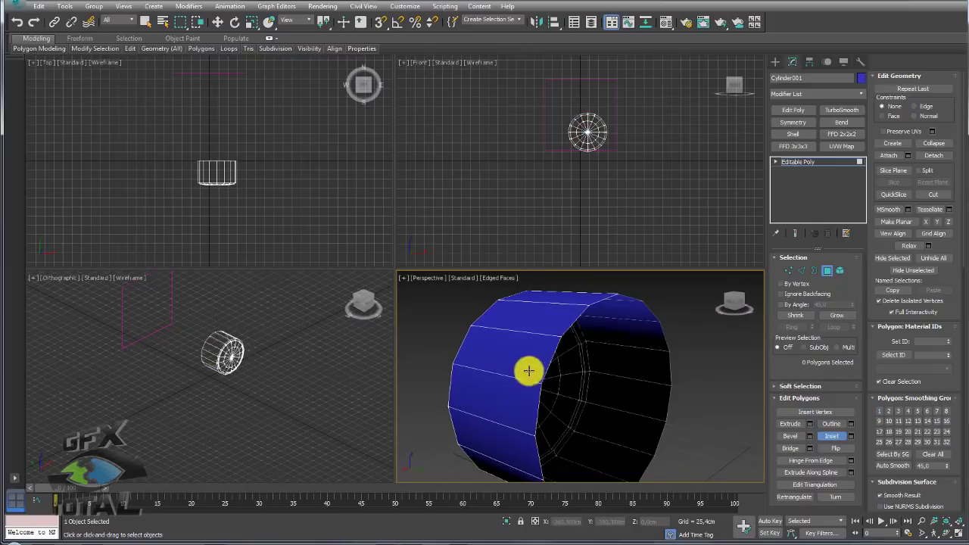
alt+middle_drag(526, 370, 598, 376)
Step: Add TurboSmooth at 1 iteration to Cylinder001, then return to its Editable Poly level
click(804, 164)
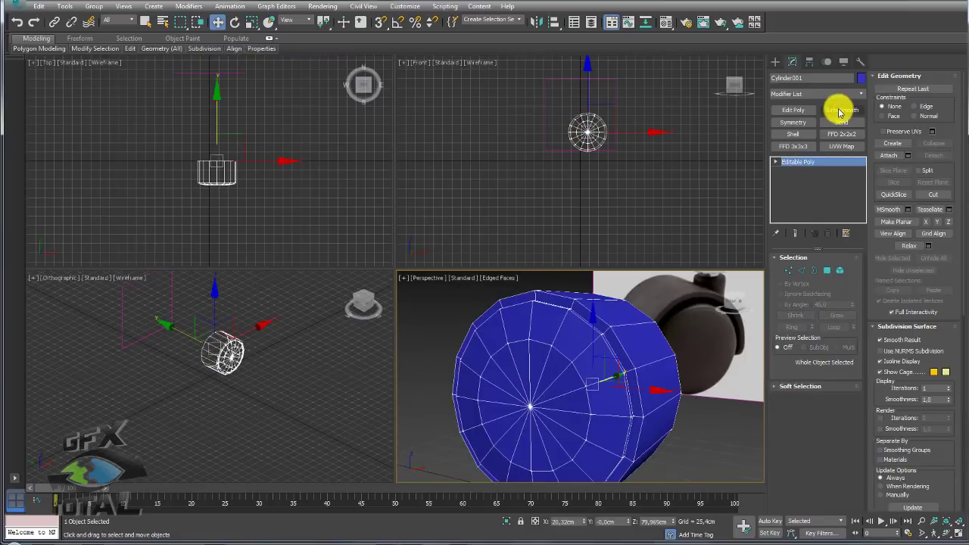
click(841, 110)
mouse_move(656, 340)
alt+middle_down()
mouse_move(686, 357)
mouse_move(621, 346)
alt+middle_up()
scroll(616, 355, up, 3)
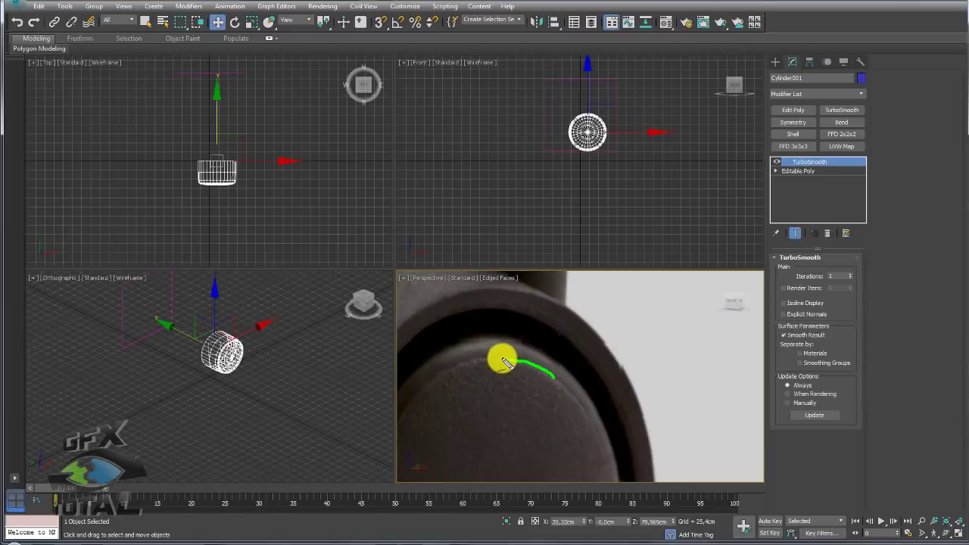
scroll(578, 387, down, 5)
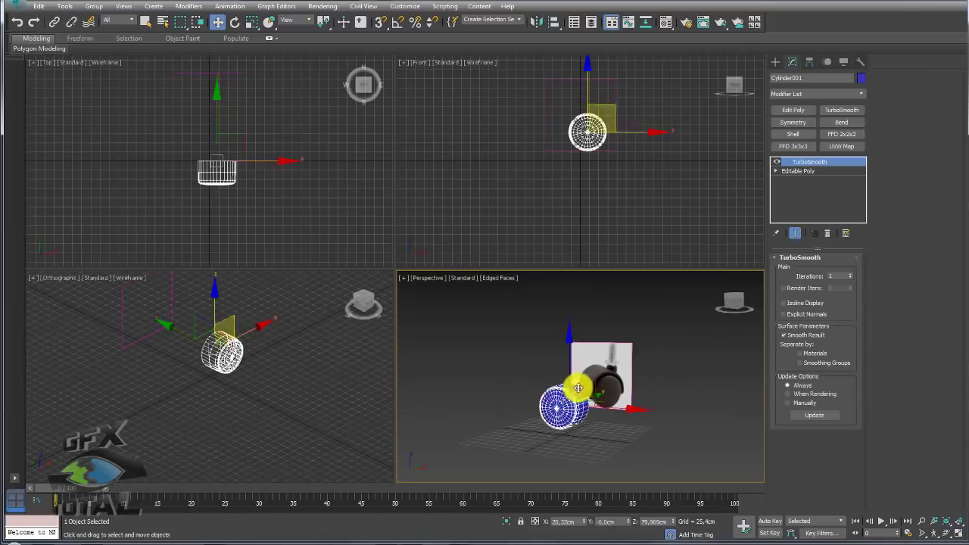
scroll(578, 388, up, 2)
scroll(610, 342, up, 3)
scroll(673, 368, up, 2)
scroll(688, 331, up, 2)
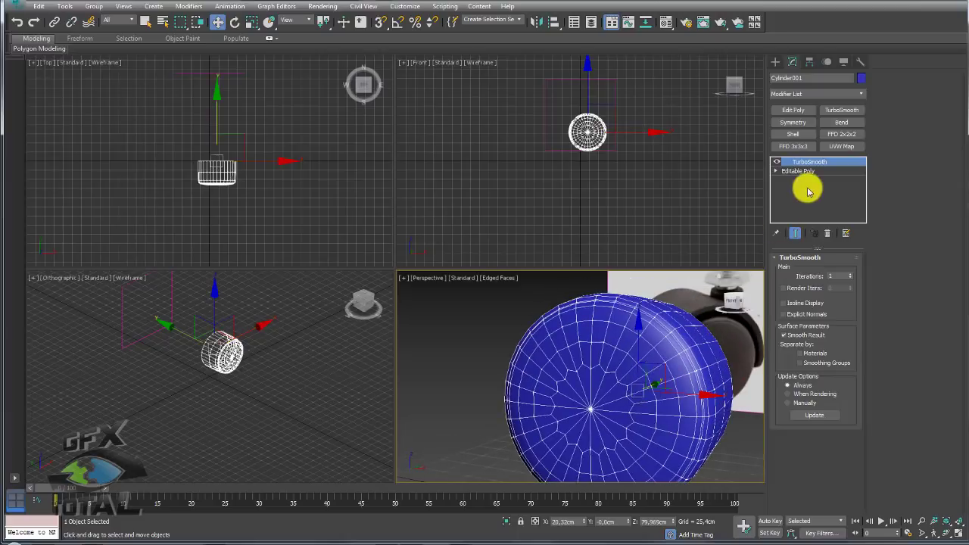
click(790, 175)
Step: In Edge mode, select a rim edge and extend it to the full edge ring
alt+middle_drag(642, 368, 658, 352)
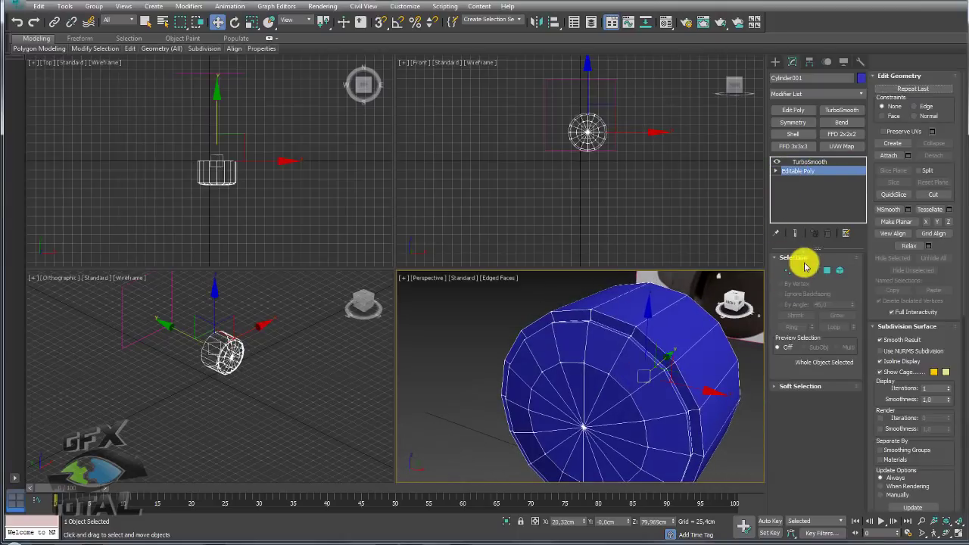
key(2)
scroll(643, 352, up, 3)
scroll(656, 374, up, 2)
scroll(627, 383, up, 1)
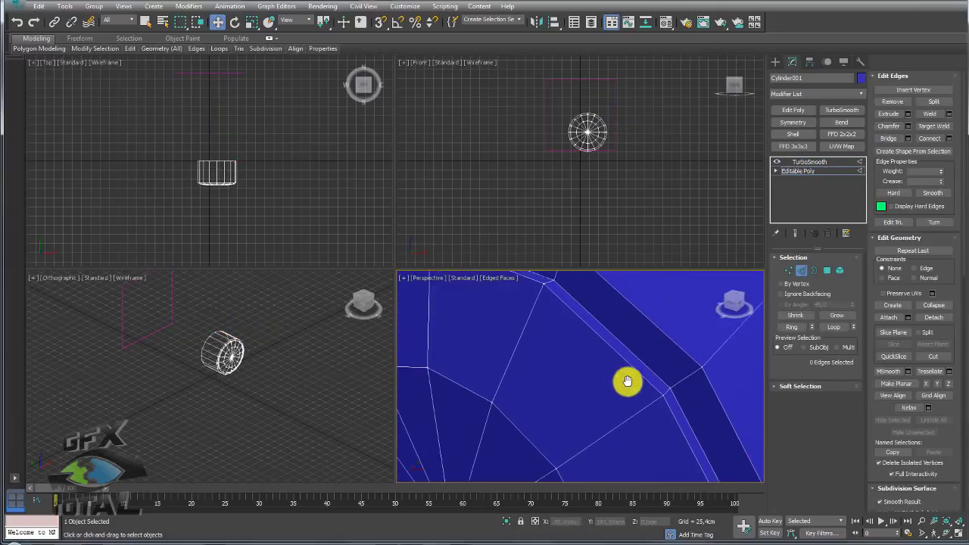
scroll(603, 381, up, 1)
click(612, 380)
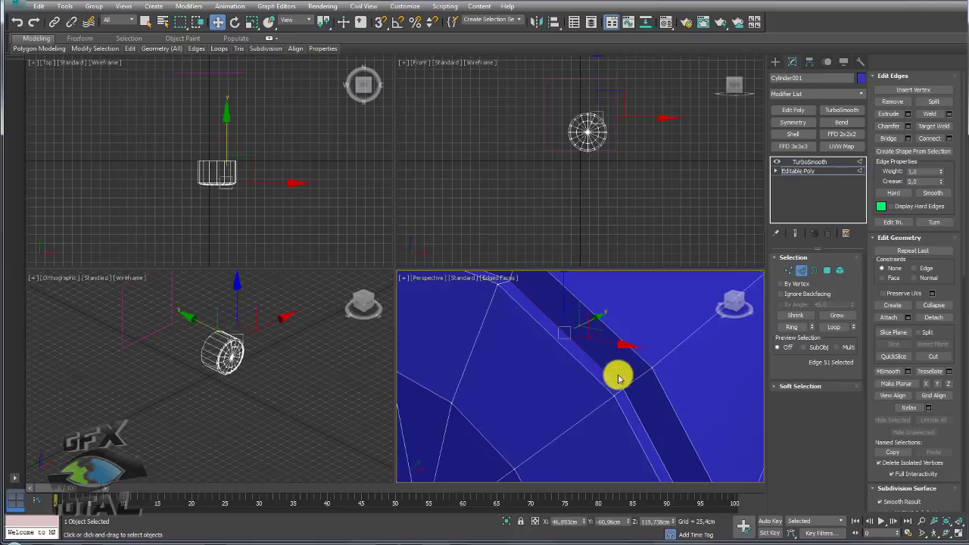
click(795, 327)
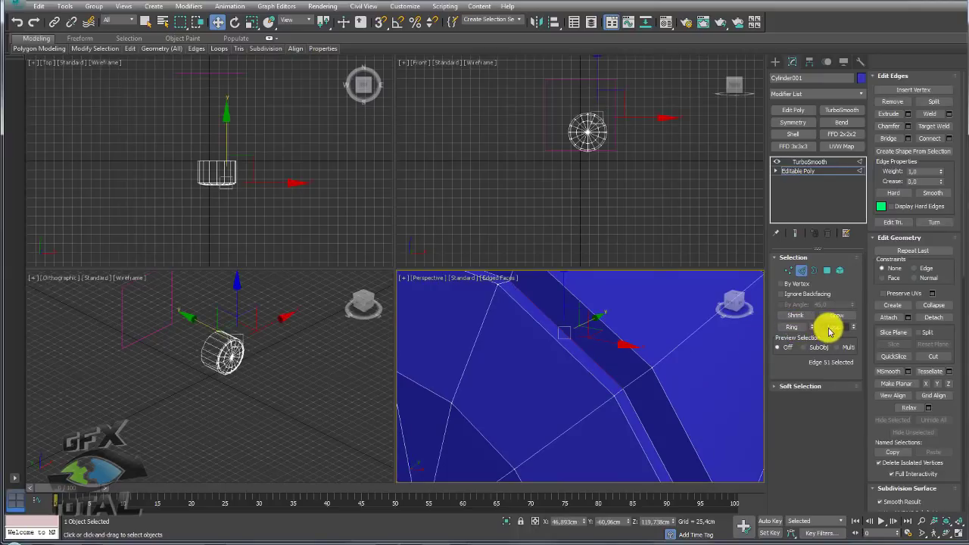
Step: Chamfer the rim edge ring
click(908, 126)
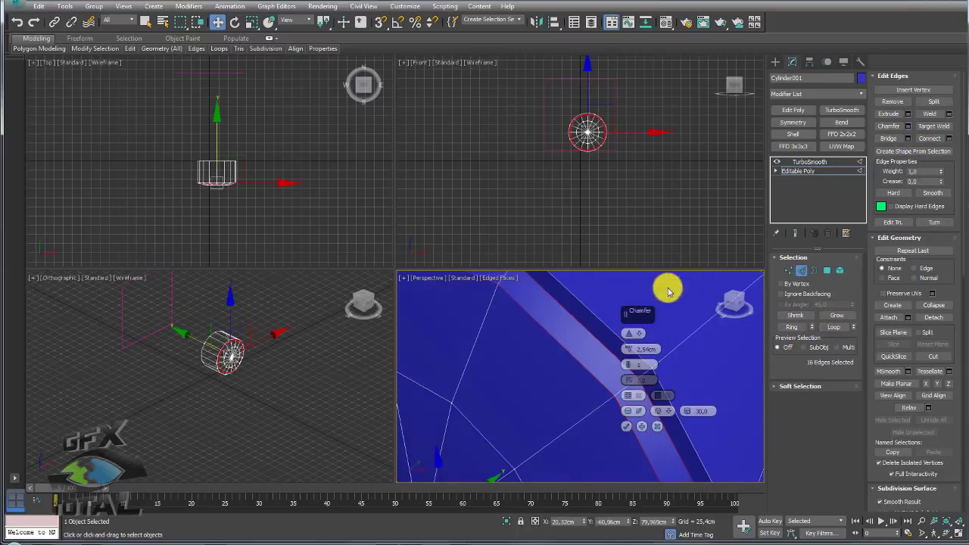
right_click(626, 348)
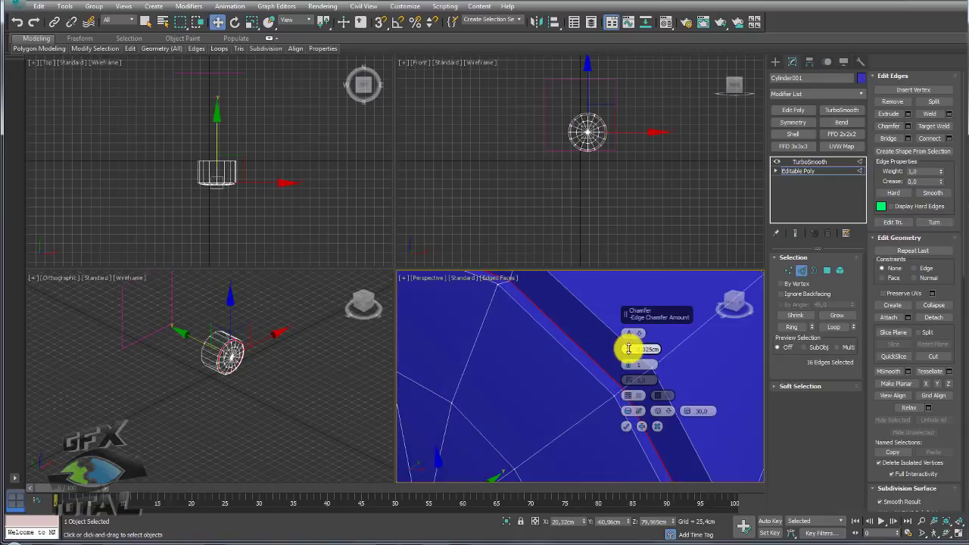
drag(629, 351, 628, 368)
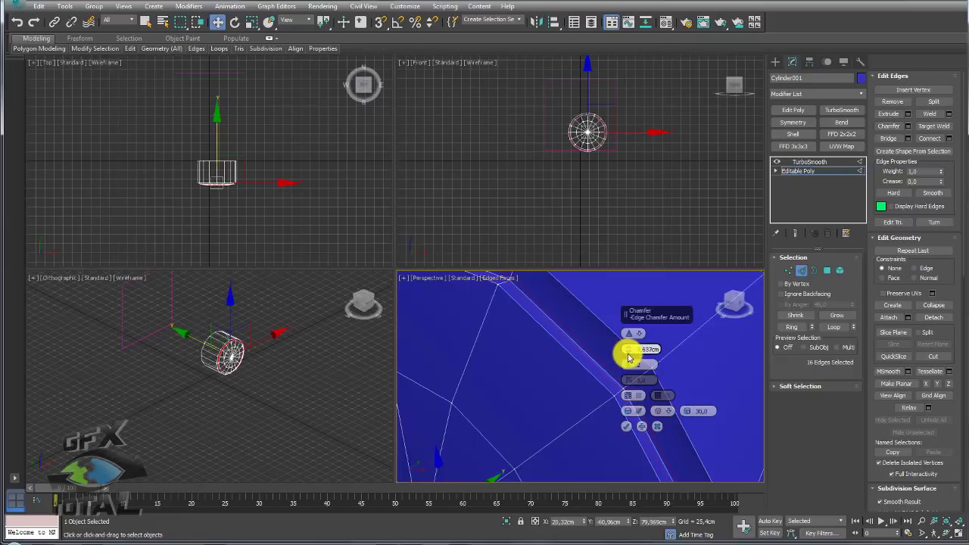
click(626, 426)
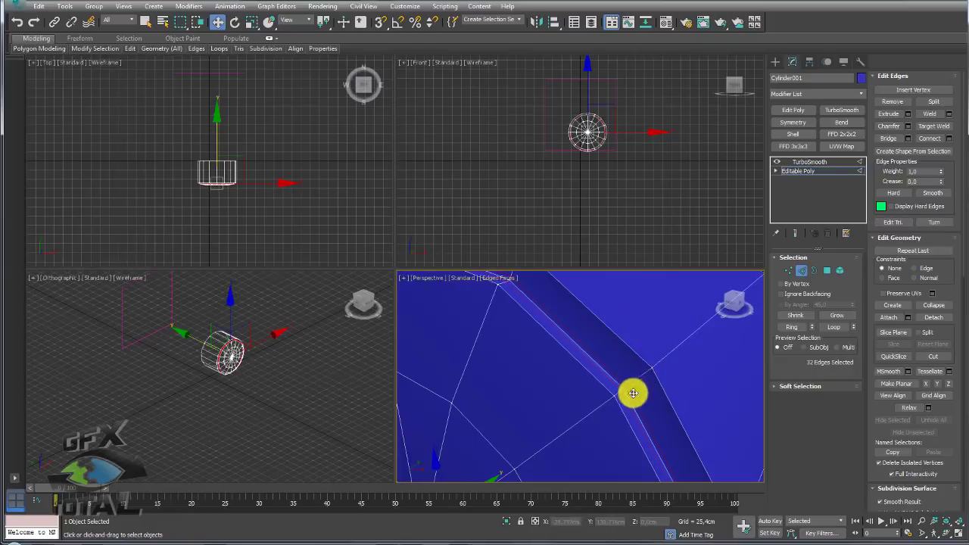
Step: Chamfer both resulting edge loops again with 2 segments at 0.562cm
double_click(634, 354)
ctrl+double_click(598, 384)
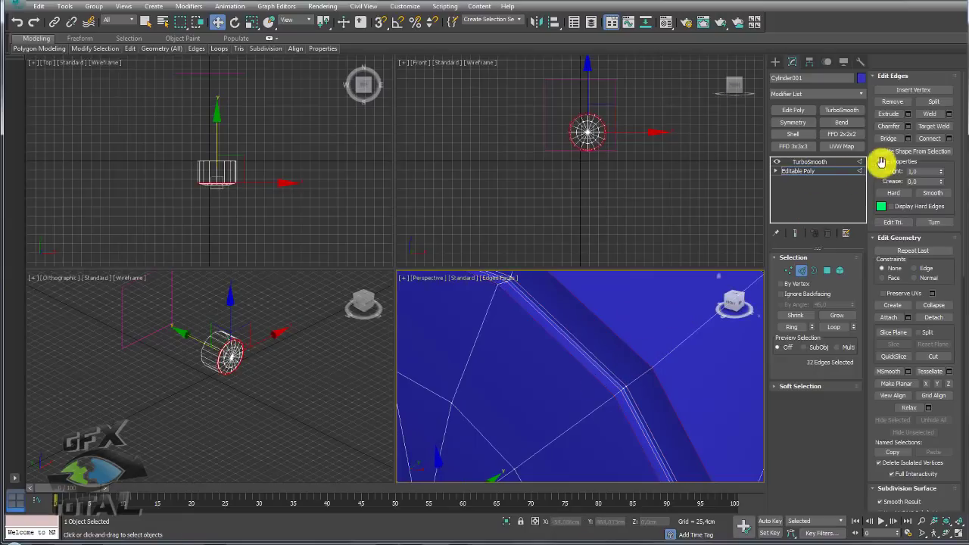
click(908, 126)
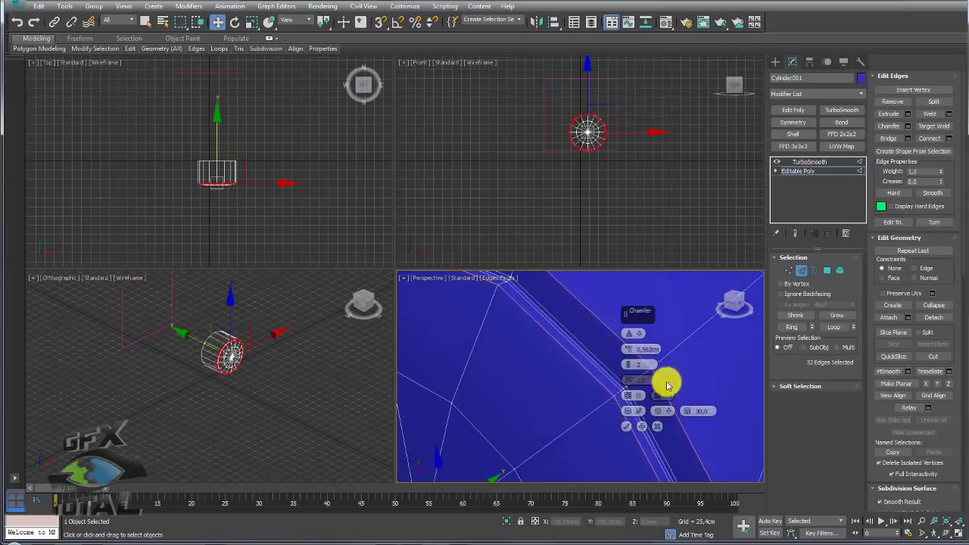
click(628, 424)
Step: Raise TurboSmooth to 2 iterations, hide edged faces, and return to Editable Poly
click(807, 162)
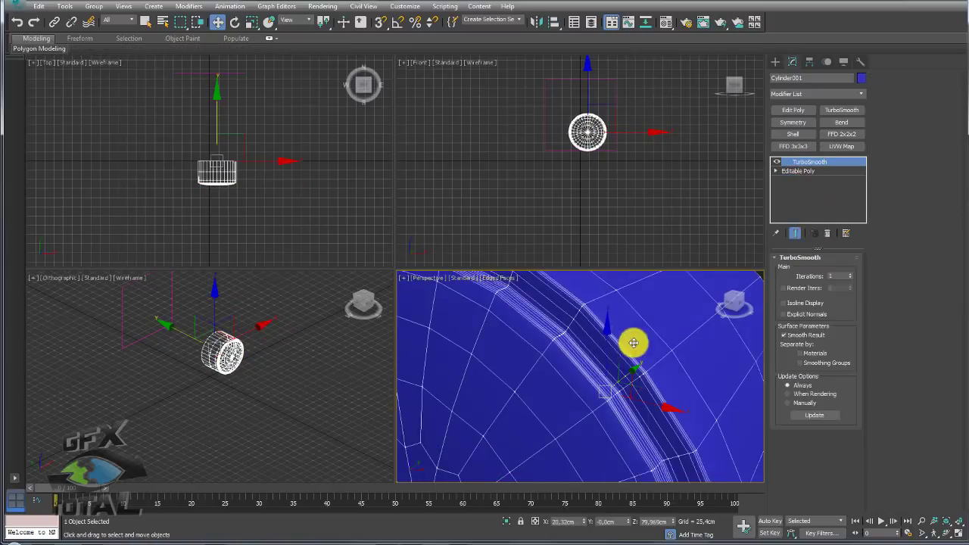
scroll(634, 339, down, 4)
click(850, 273)
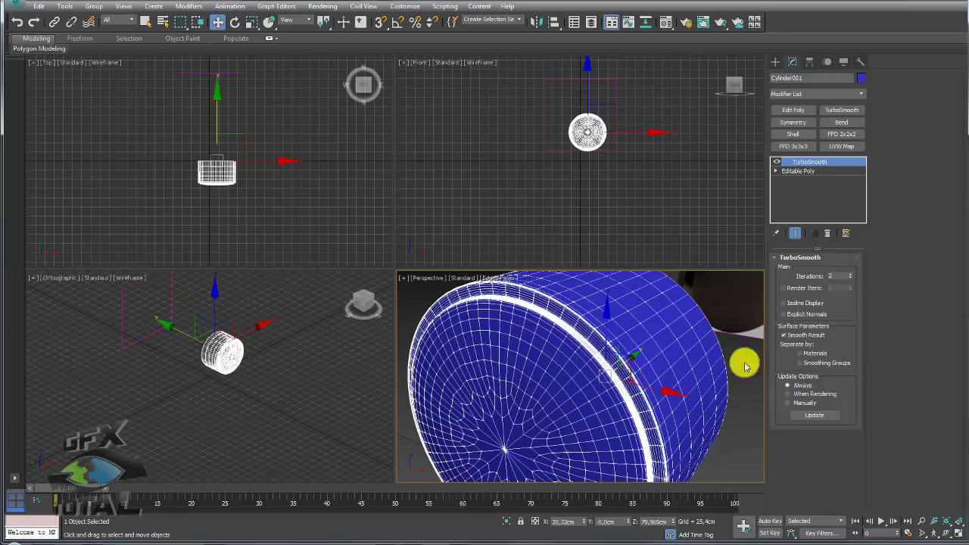
middle_drag(700, 404, 680, 391)
key(F4)
mouse_move(696, 445)
alt+middle_down()
mouse_move(697, 419)
mouse_move(742, 416)
mouse_move(699, 450)
mouse_move(629, 425)
mouse_move(767, 444)
mouse_move(654, 413)
alt+middle_up()
scroll(654, 413, down, 4)
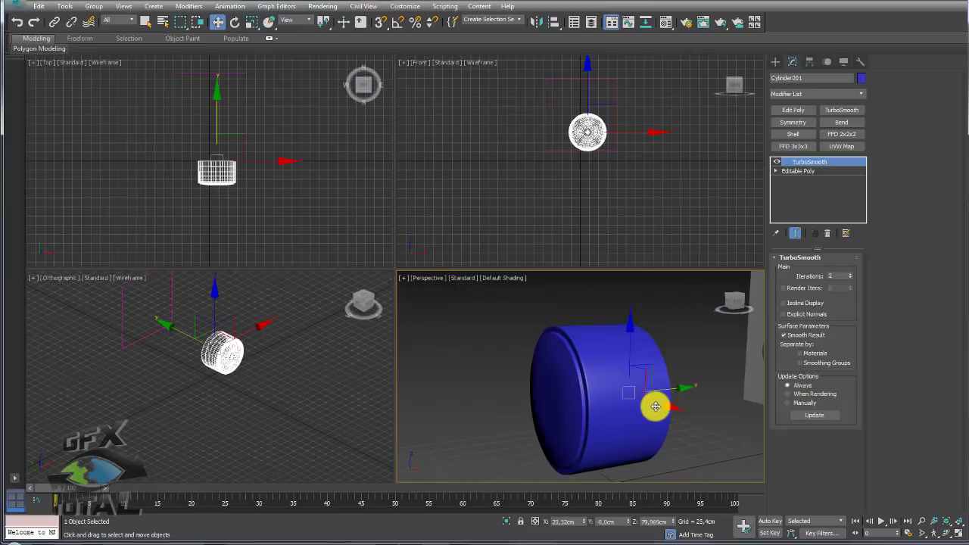
click(799, 171)
Step: Select the open end's border and pull it back along Y to thin the wheel
click(814, 271)
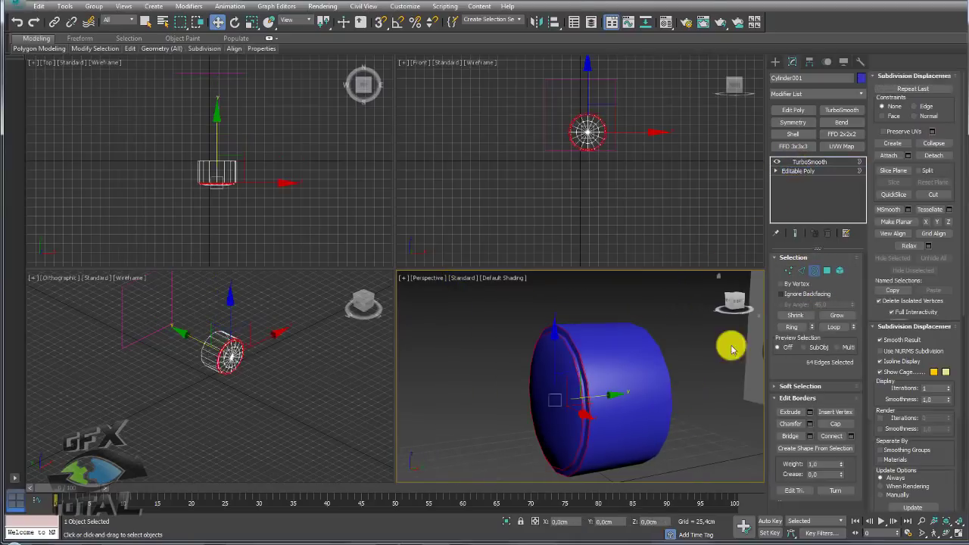
drag(657, 391, 664, 404)
mouse_move(663, 403)
alt+middle_down()
mouse_move(638, 402)
mouse_move(673, 412)
alt+middle_up()
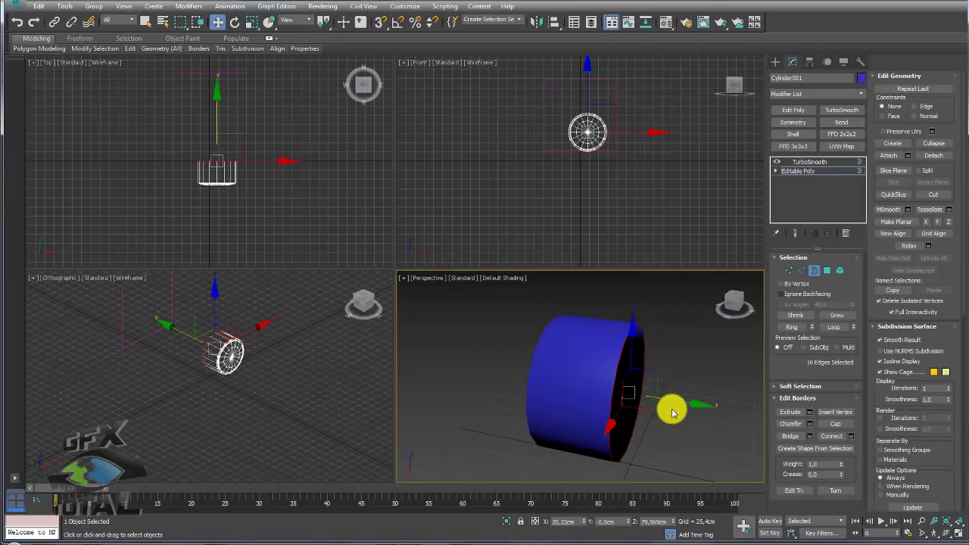
drag(675, 403, 632, 391)
key(F4)
scroll(644, 396, up, 3)
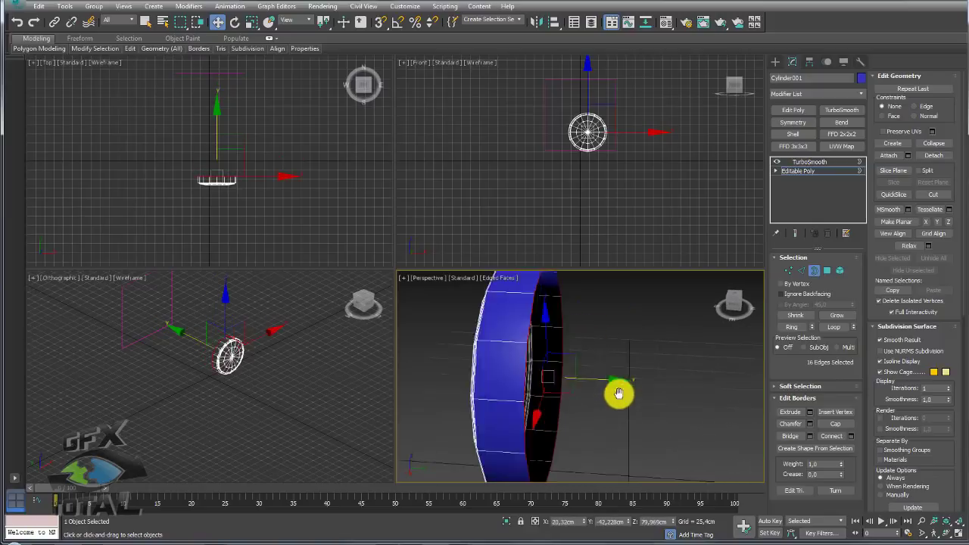
scroll(618, 394, up, 4)
scroll(561, 386, down, 4)
scroll(598, 398, up, 4)
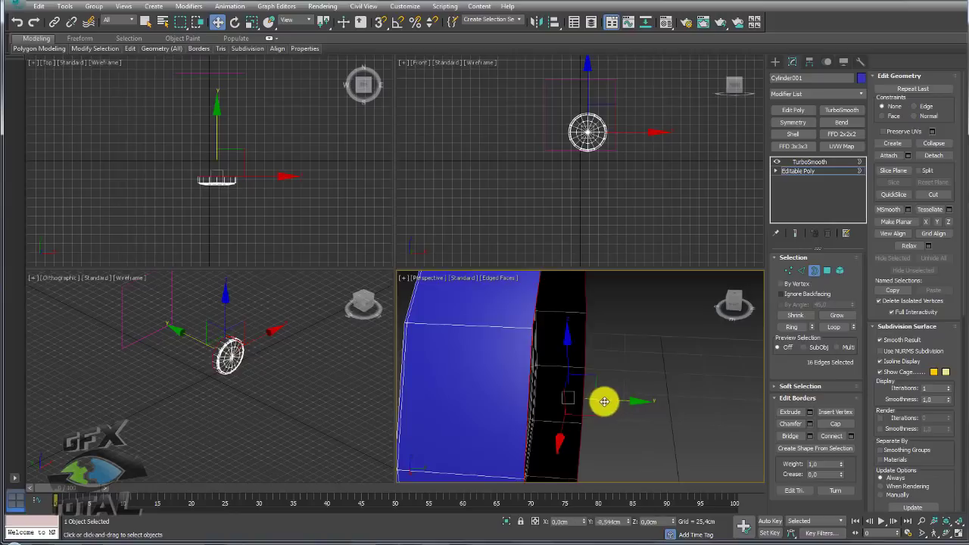
mouse_move(606, 402)
mouse_down()
mouse_move(551, 400)
mouse_move(592, 400)
mouse_up()
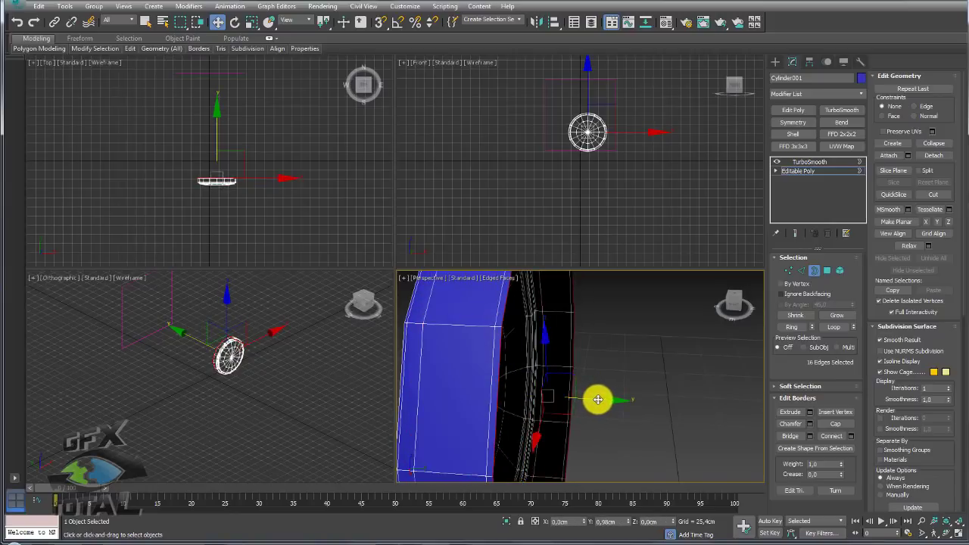
Step: Scale the open border smaller and extrude a narrower hub section from it
mouse_move(598, 399)
alt+middle_down()
mouse_move(599, 419)
mouse_move(563, 399)
alt+middle_up()
key(e)
key(r)
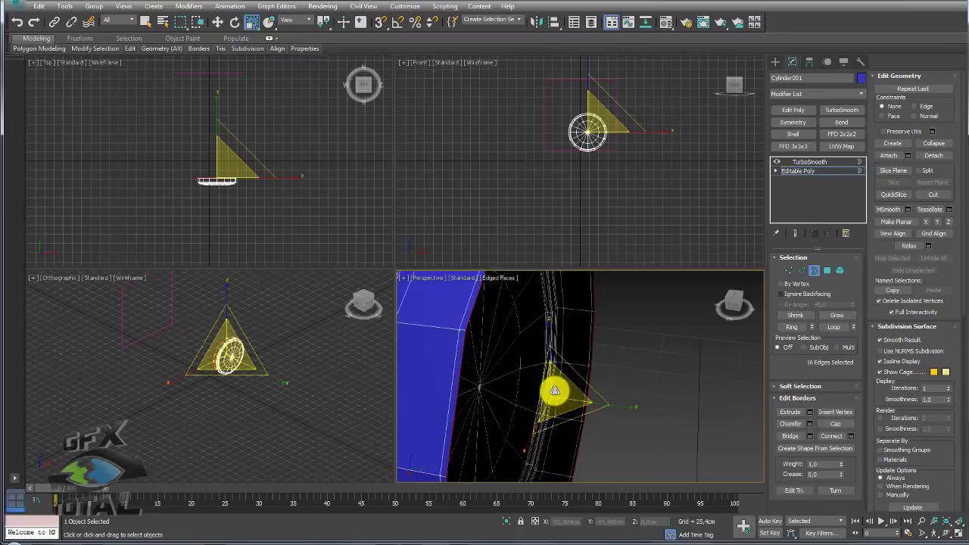
drag(552, 395, 562, 471)
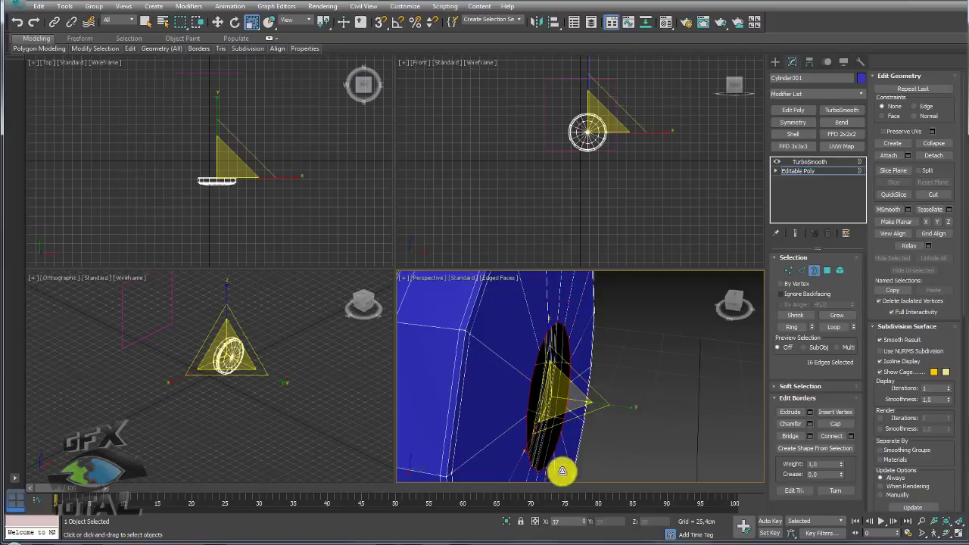
key(w)
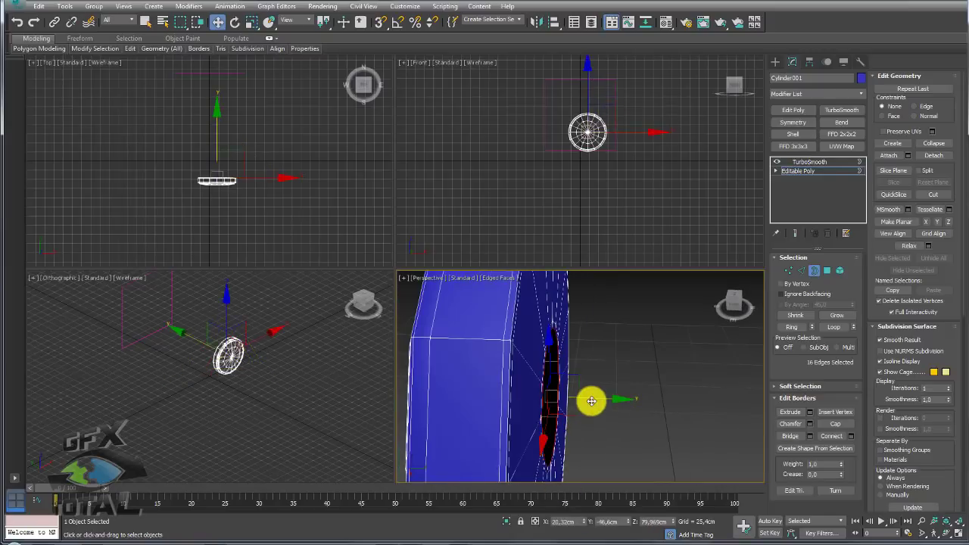
shift+drag(594, 399, 666, 406)
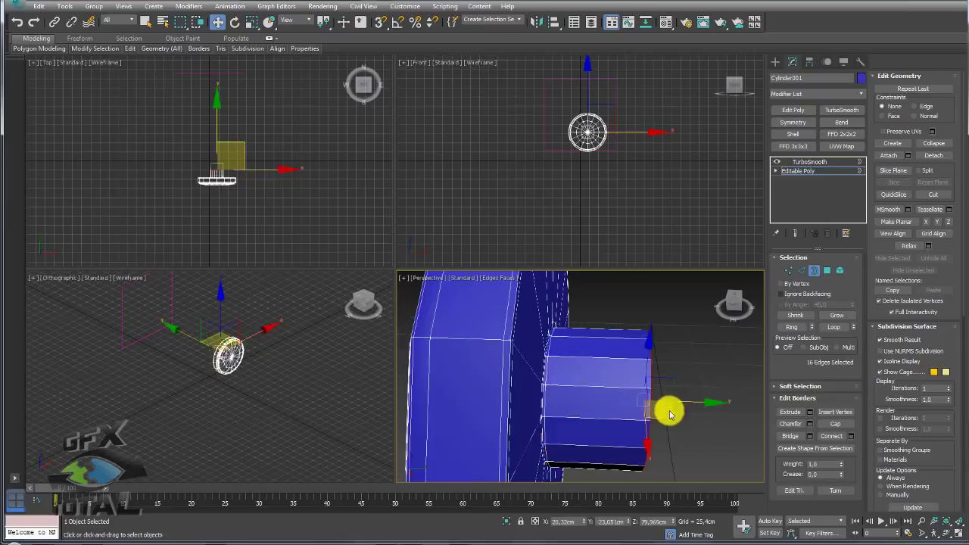
Step: Return to TurboSmooth and view the smoothed wheel with edged faces hidden
scroll(666, 406, down, 3)
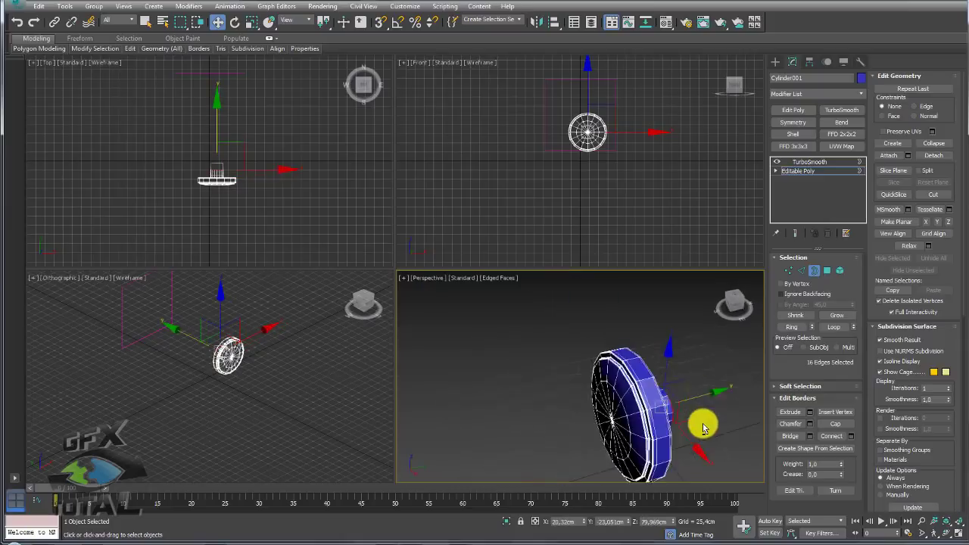
click(809, 162)
mouse_move(641, 371)
alt+middle_down()
mouse_move(686, 365)
mouse_move(557, 411)
mouse_move(653, 409)
mouse_move(542, 416)
mouse_move(598, 452)
mouse_move(666, 417)
mouse_move(597, 417)
alt+middle_up()
key(F4)
scroll(580, 411, up, 3)
Step: Maximize the Perspective view and select the hub-end open border in Border mode
scroll(597, 417, down, 3)
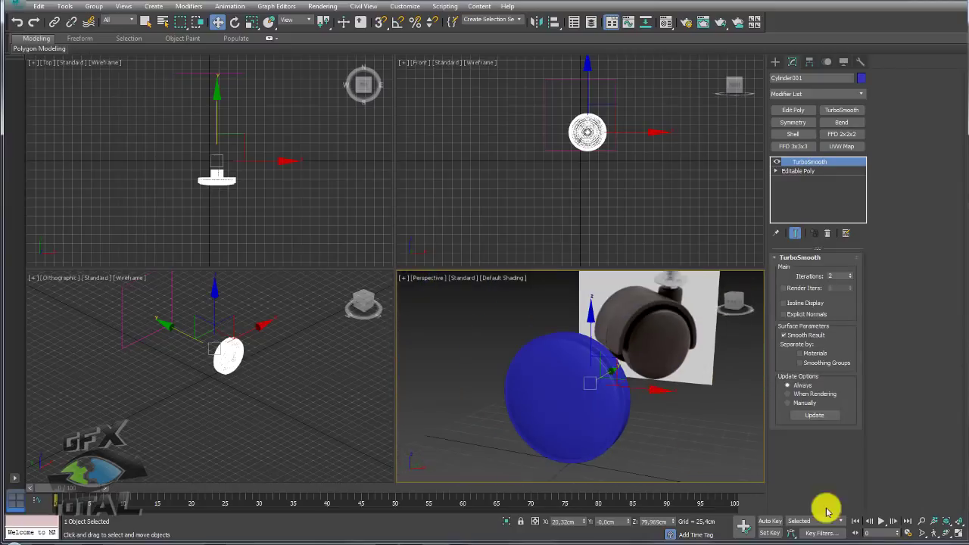
click(956, 530)
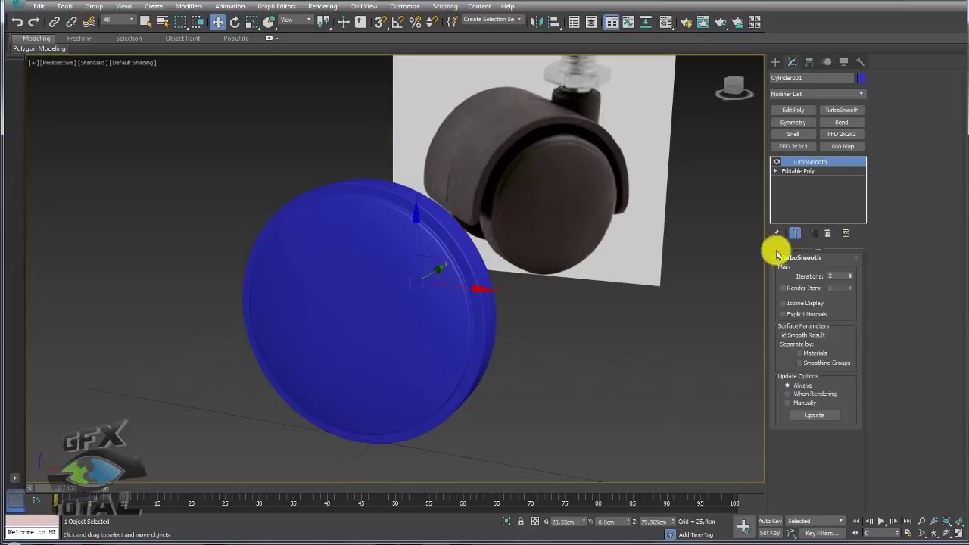
mouse_move(517, 220)
alt+middle_down()
mouse_move(468, 231)
mouse_move(545, 222)
mouse_move(471, 234)
alt+middle_up()
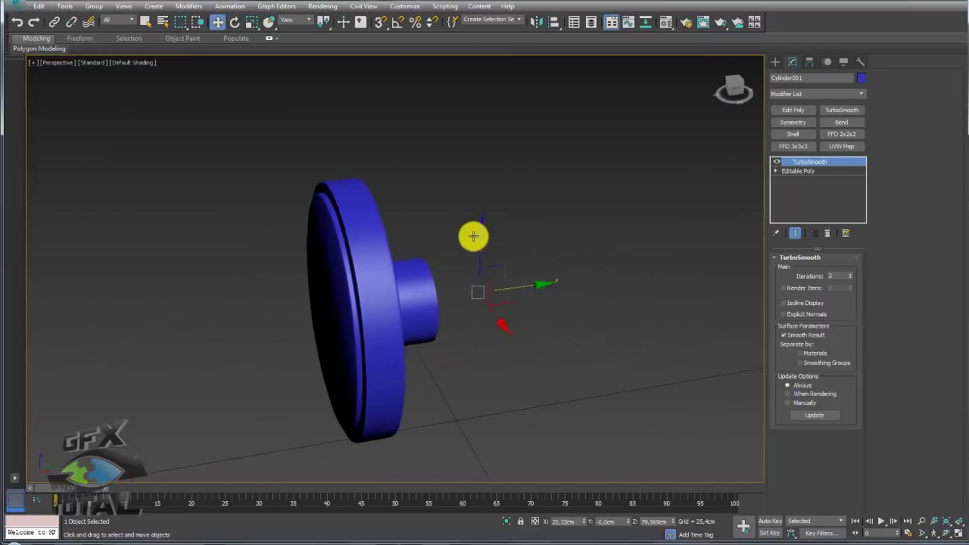
click(795, 171)
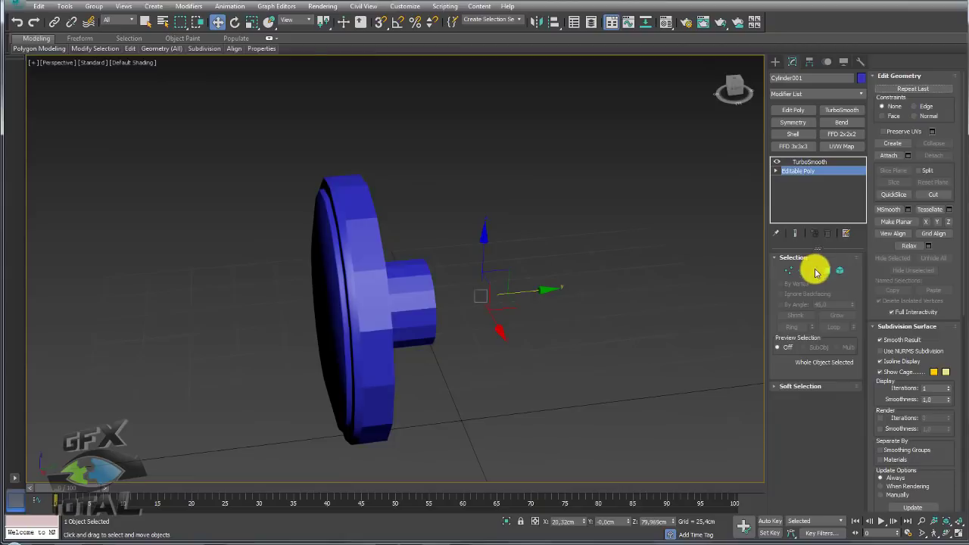
click(815, 270)
drag(561, 221, 470, 318)
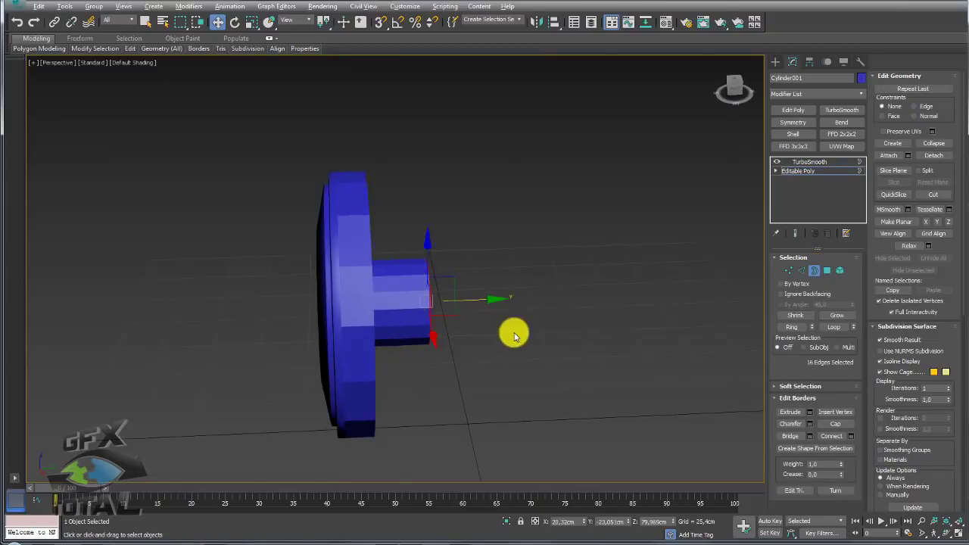
Step: Show edged faces and inspect the raw low-poly wheel with TurboSmooth switched off
mouse_move(513, 335)
alt+middle_down()
mouse_move(461, 308)
mouse_move(476, 324)
mouse_move(610, 328)
alt+middle_up()
key(F4)
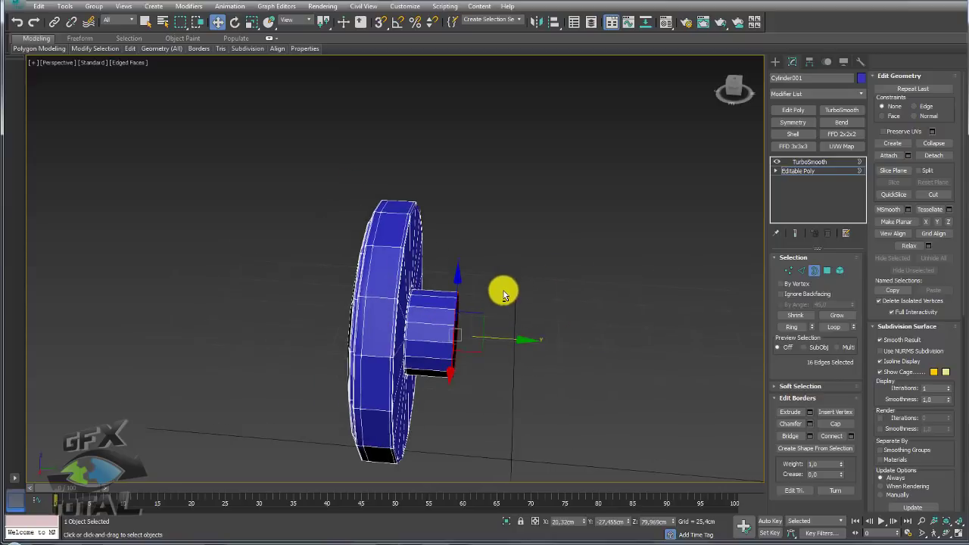
alt+middle_drag(504, 295, 475, 299)
mouse_move(450, 310)
mouse_down()
mouse_move(454, 372)
mouse_move(464, 303)
mouse_up()
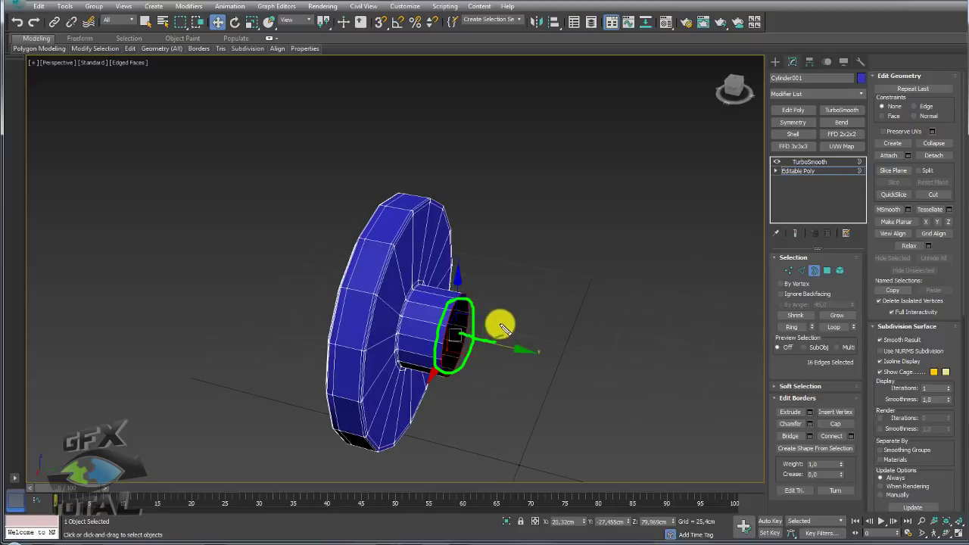
drag(505, 328, 492, 365)
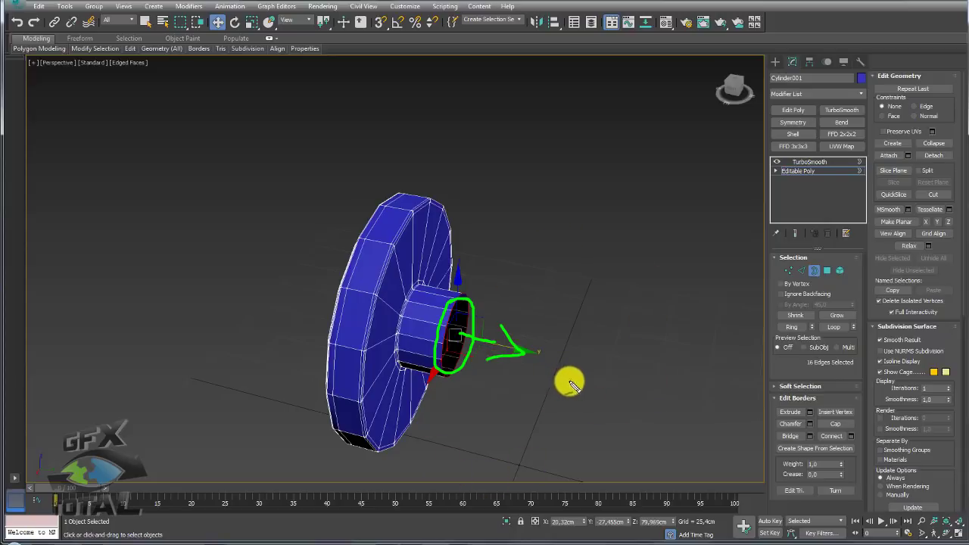
key(Escape)
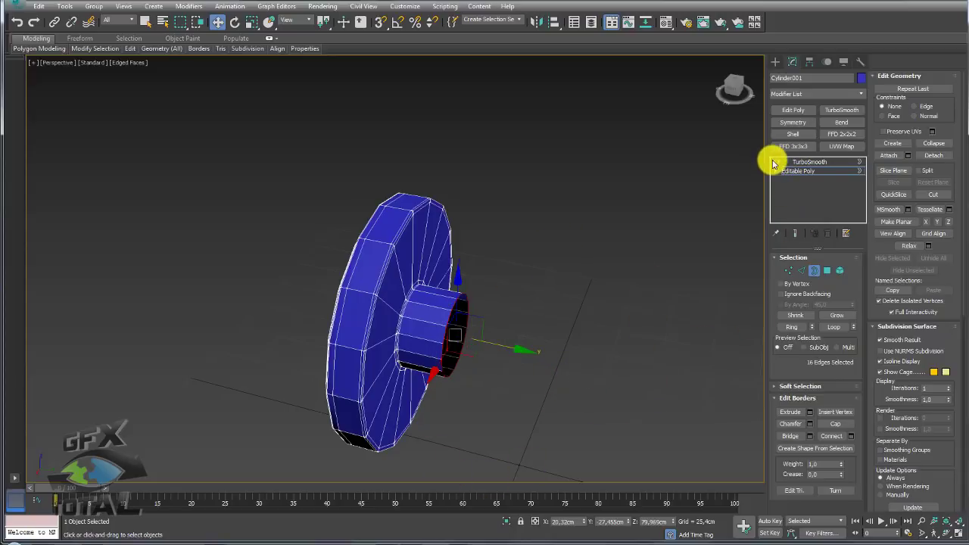
alt+middle_drag(626, 326, 602, 330)
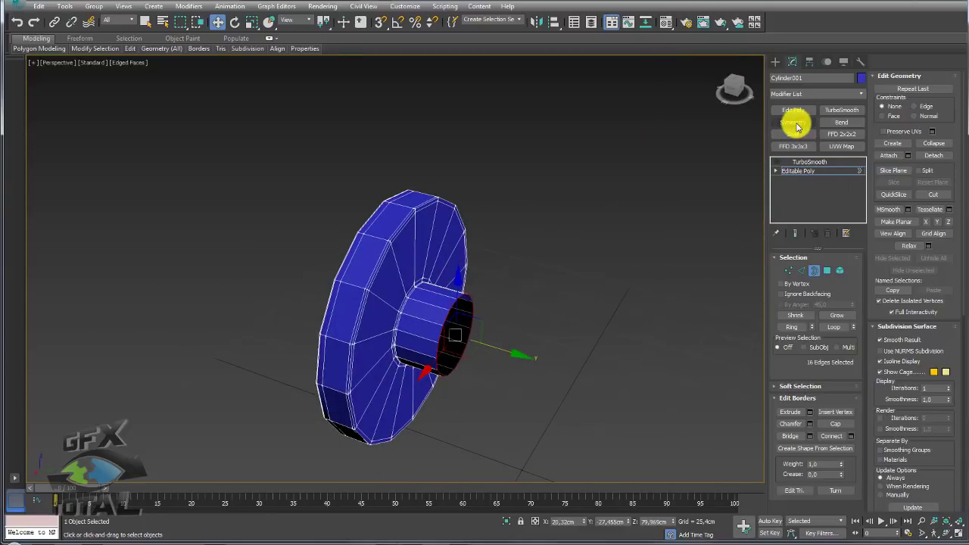
Step: Add a Symmetry modifier mirroring the wheel half across the Z axis
click(861, 93)
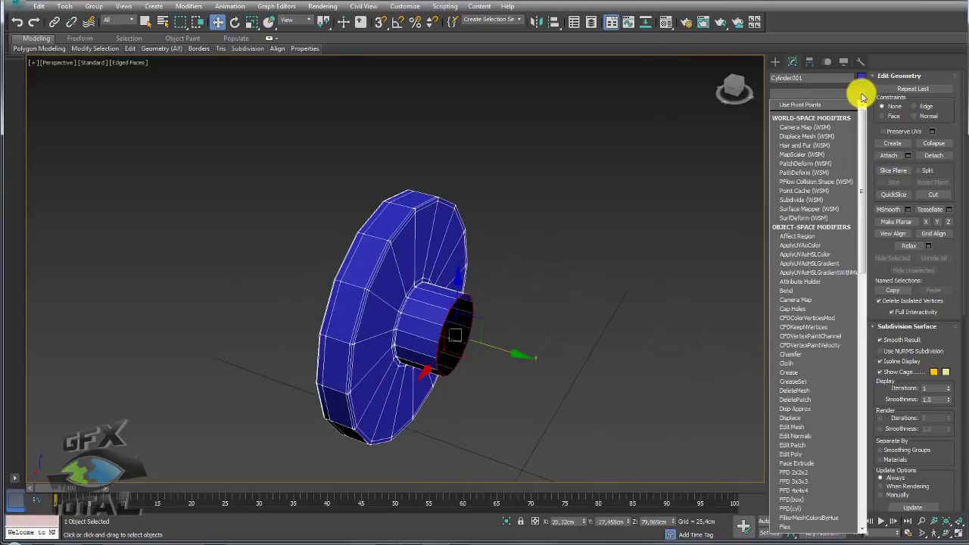
click(822, 95)
click(791, 122)
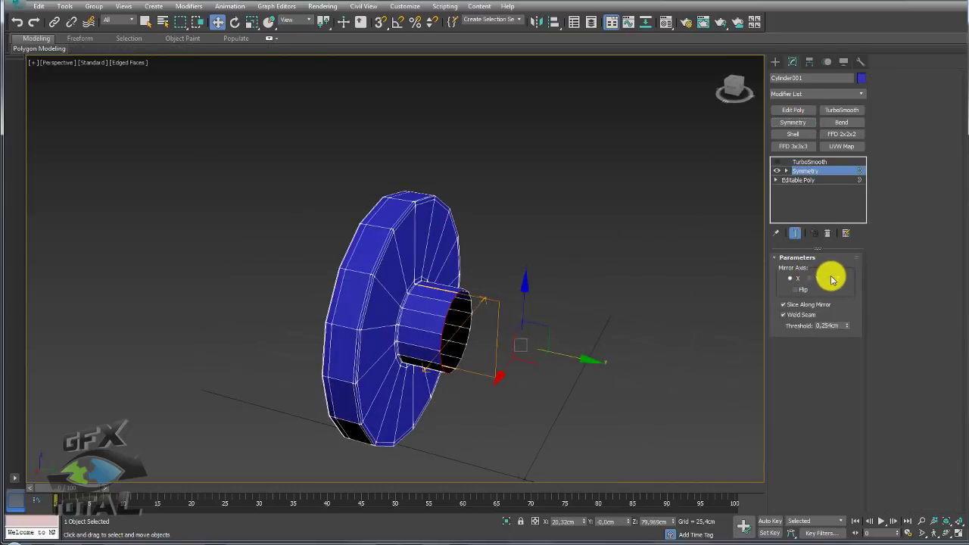
click(830, 278)
alt+middle_drag(725, 292, 573, 328)
mouse_move(628, 307)
alt+middle_down()
mouse_move(543, 377)
mouse_move(523, 327)
mouse_move(606, 292)
mouse_move(631, 318)
mouse_move(558, 311)
mouse_move(538, 296)
mouse_move(562, 314)
alt+middle_up()
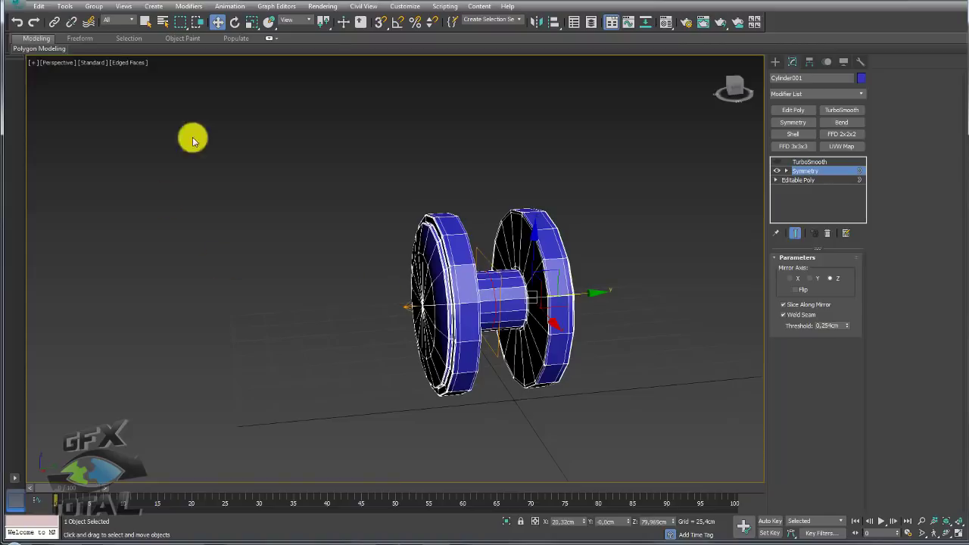
Step: Convert the mirrored spool to a single Editable Poly
right_click(515, 298)
mouse_move(545, 424)
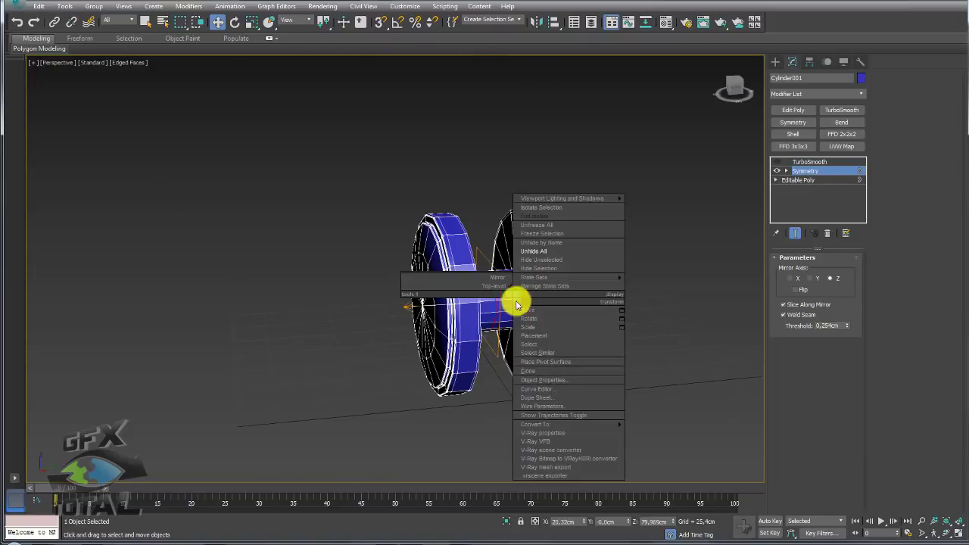
click(663, 434)
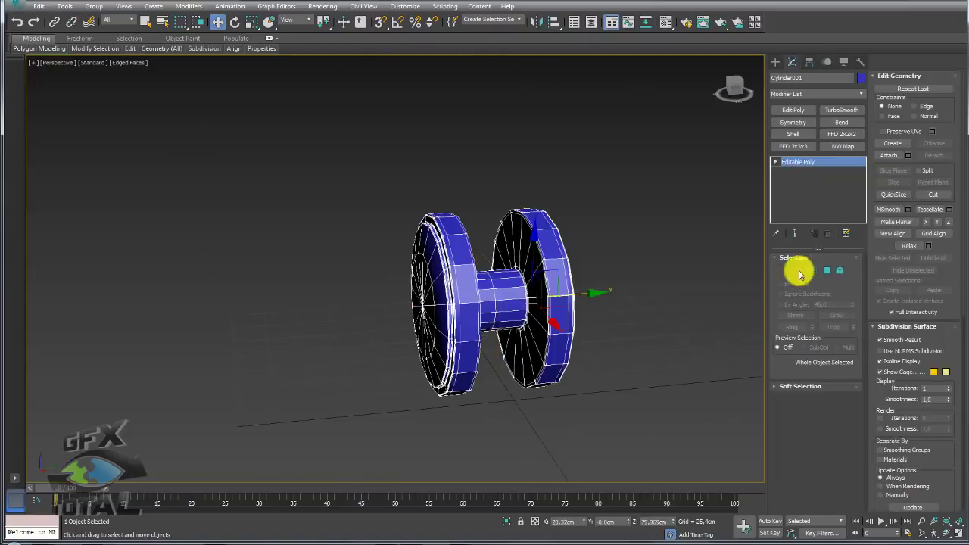
mouse_move(617, 312)
alt+middle_down()
mouse_move(556, 326)
mouse_move(580, 333)
mouse_move(579, 342)
alt+middle_up()
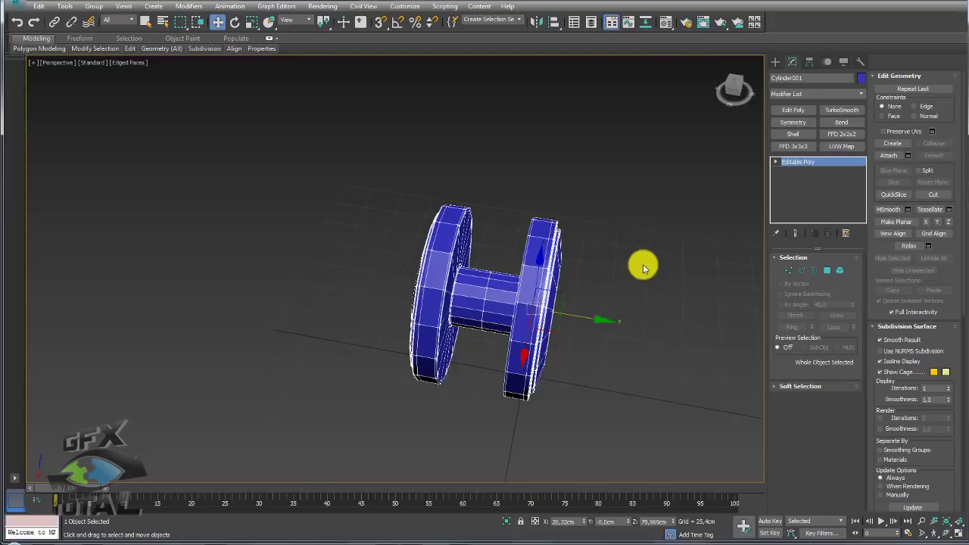
Step: Centre Cylinder001's pivot on the spool using Affect Pivot Only and Center to Object
click(809, 62)
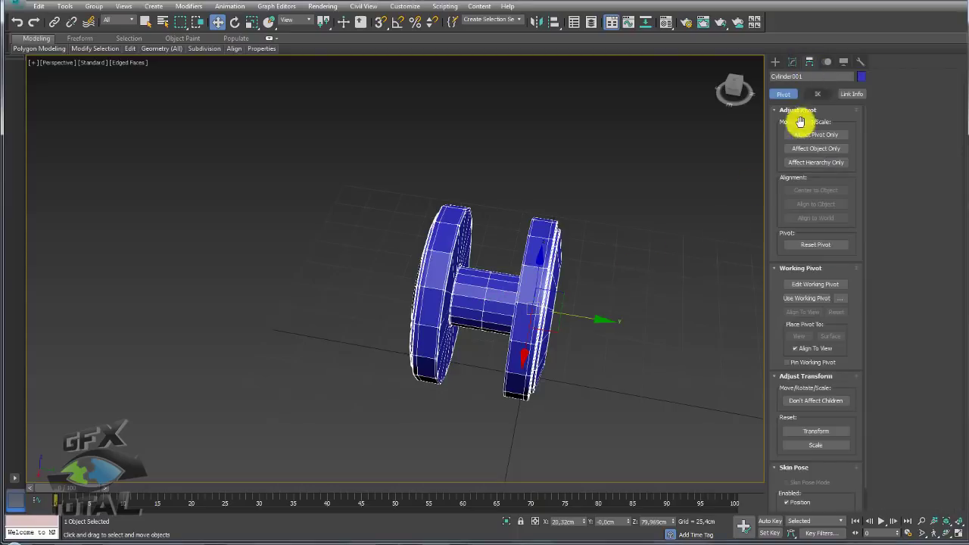
click(815, 137)
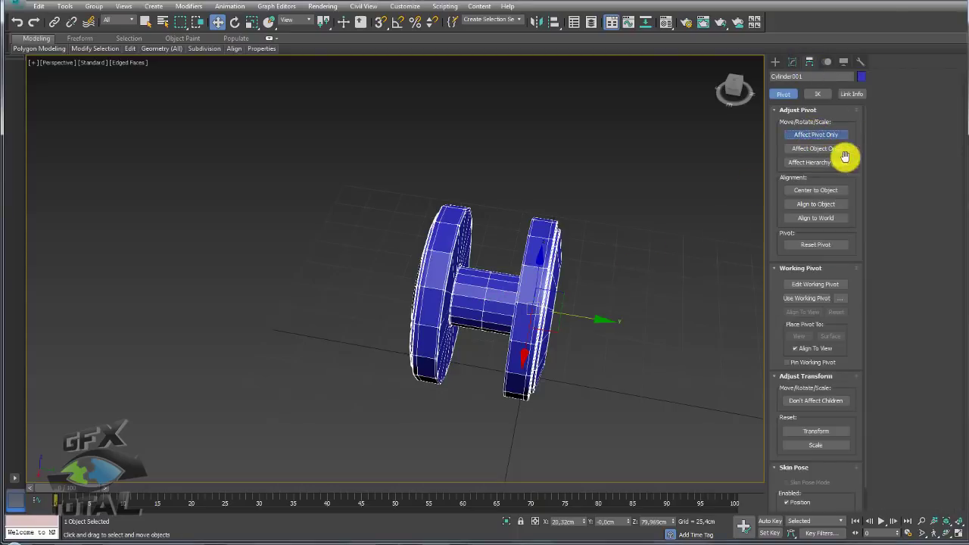
click(815, 190)
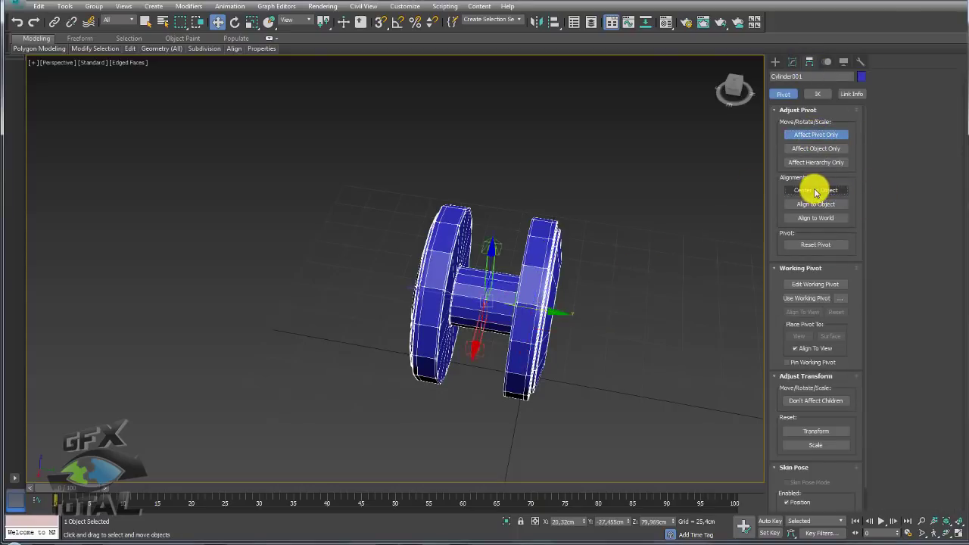
click(816, 135)
Step: Rotate the spool 90 degrees around X and compare it with the reference image
mouse_move(573, 283)
alt+middle_down()
mouse_move(553, 273)
mouse_move(492, 278)
alt+middle_up()
key(e)
mouse_move(492, 279)
mouse_down()
mouse_move(544, 260)
mouse_move(535, 360)
mouse_up()
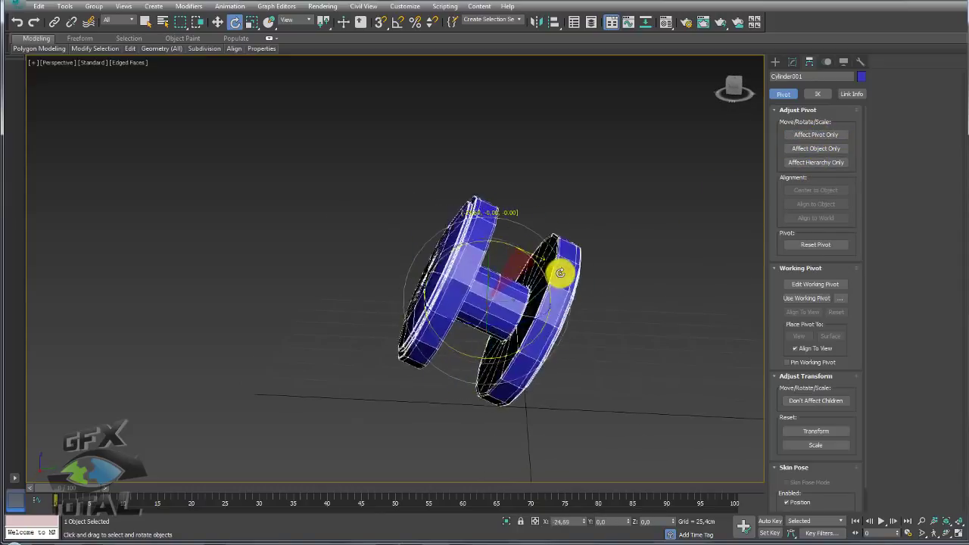
alt+middle_drag(535, 360, 627, 341)
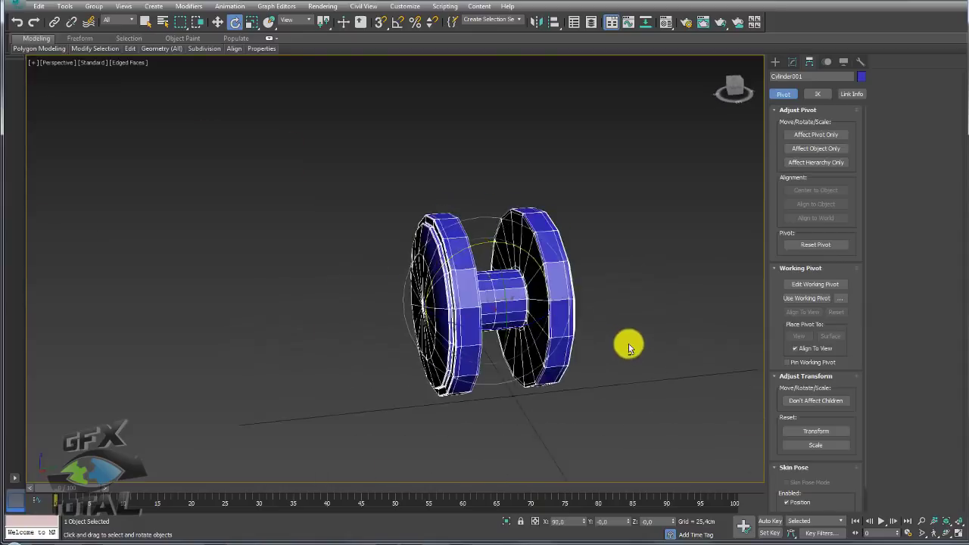
scroll(628, 341, down, 3)
alt+middle_drag(519, 346, 580, 296)
scroll(567, 300, up, 3)
scroll(567, 300, up, 3)
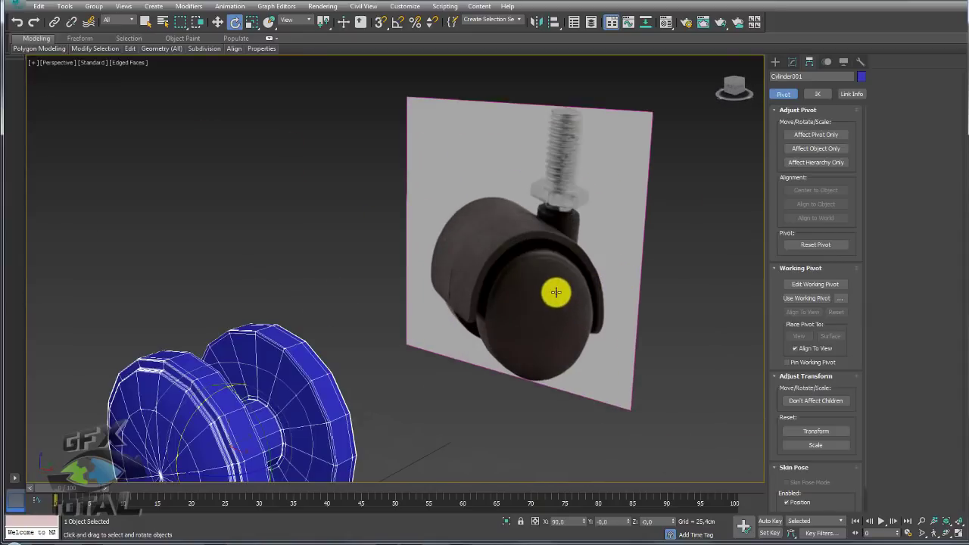
drag(479, 307, 594, 330)
mouse_move(594, 330)
alt+middle_down()
mouse_move(571, 298)
mouse_move(774, 173)
alt+middle_up()
click(792, 61)
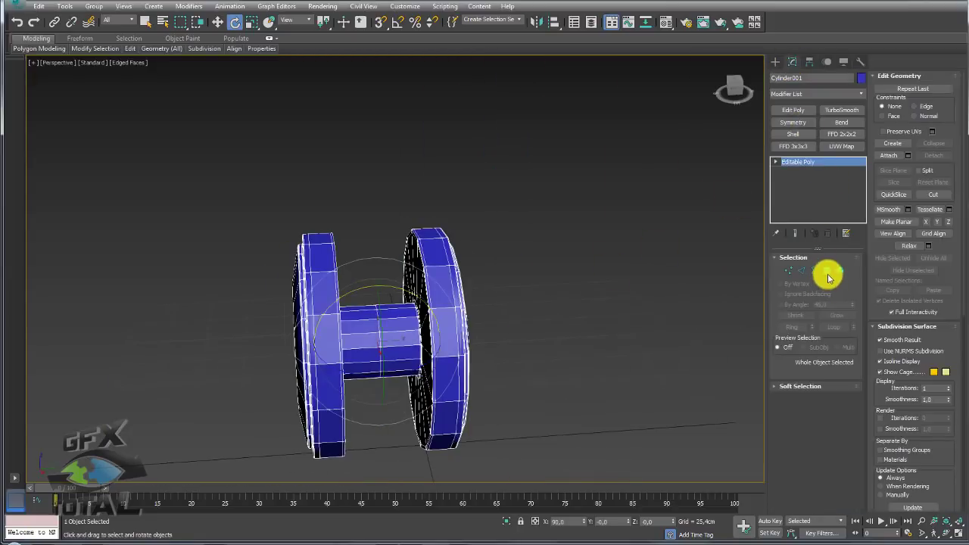
Step: Detach the spool's middle hub polygons as a separate copy, Object001
click(827, 272)
drag(388, 410, 417, 401)
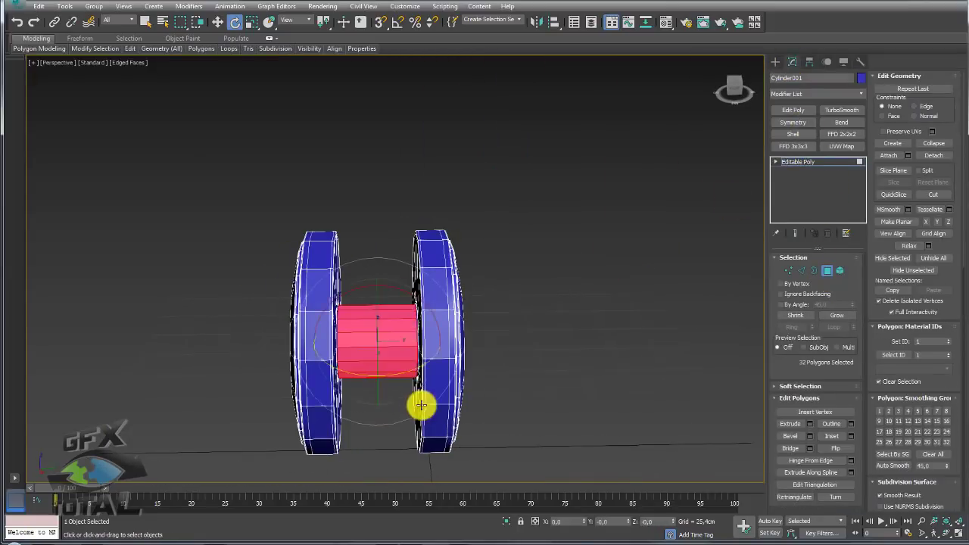
click(935, 156)
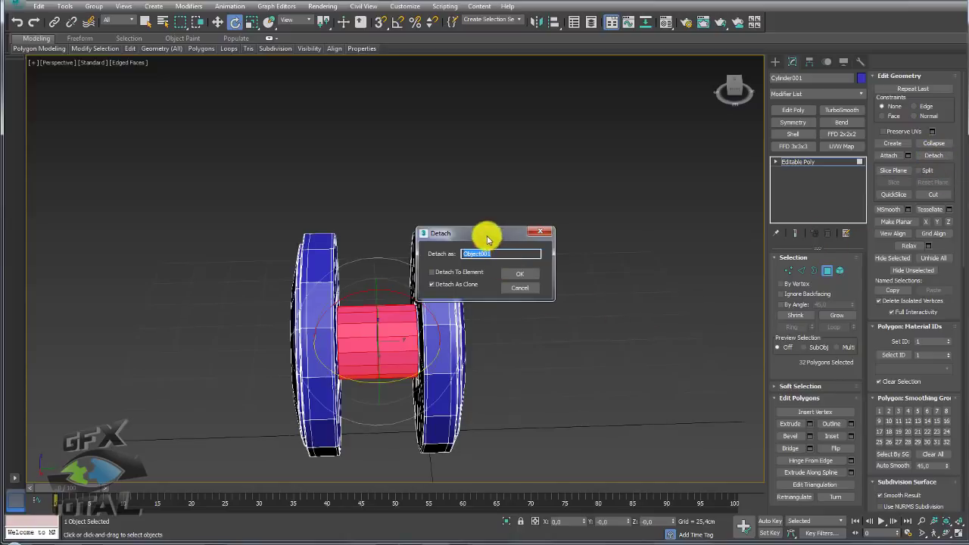
drag(487, 236, 546, 157)
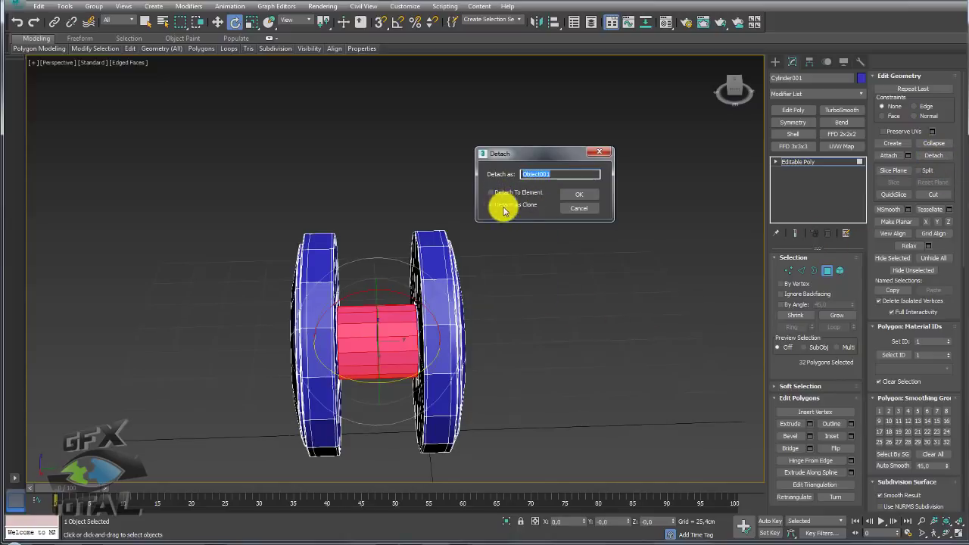
click(504, 206)
click(582, 199)
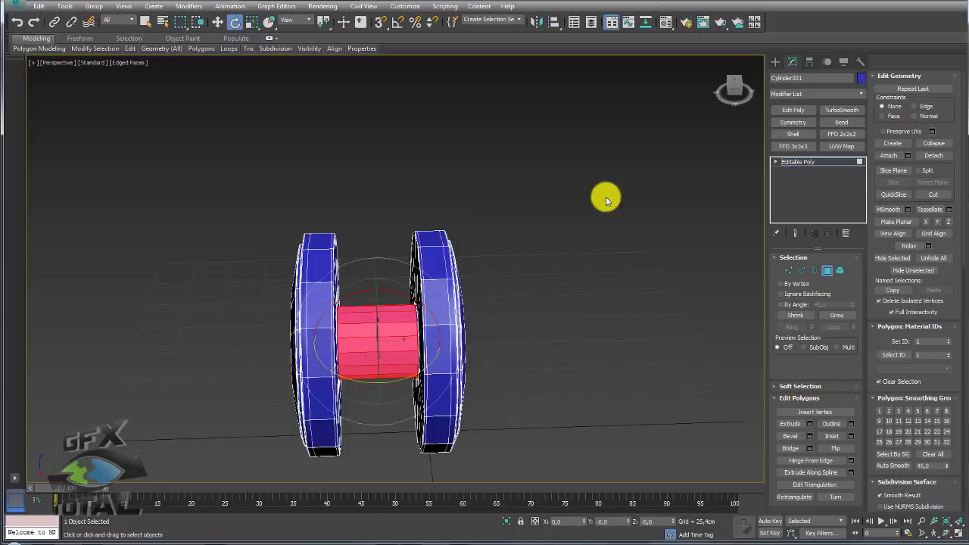
Step: Leave polygon editing and select the detached middle hub cylinder in place
click(795, 162)
key(w)
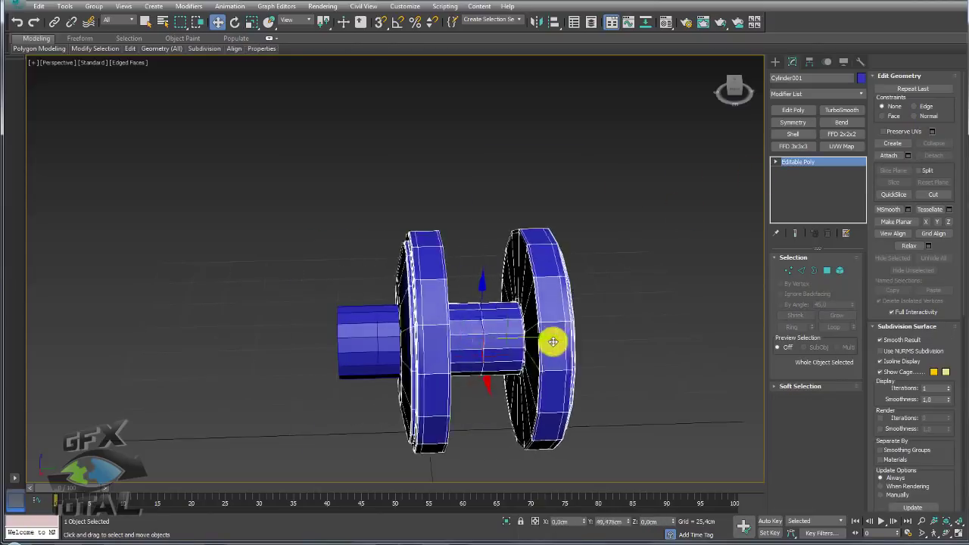
drag(419, 339, 642, 346)
right_click(643, 346)
click(556, 402)
click(402, 341)
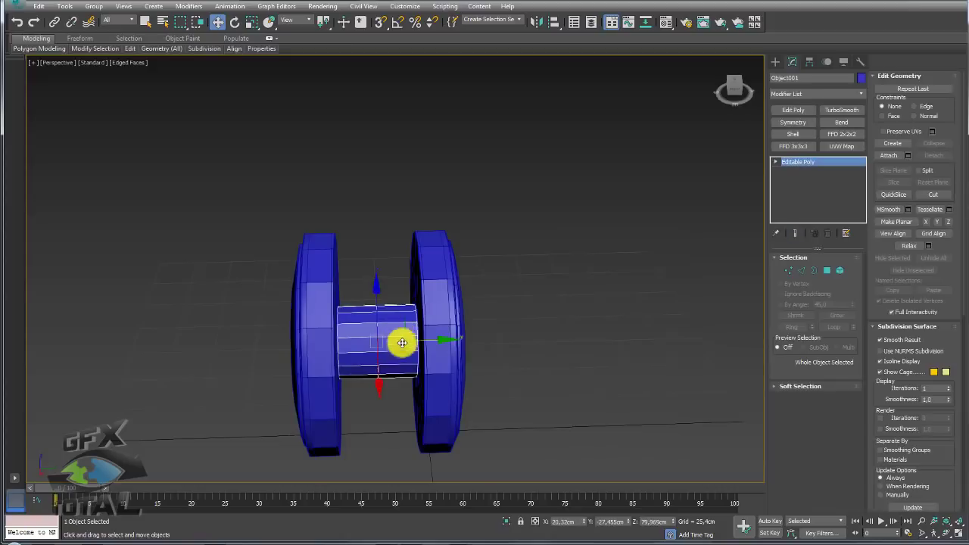
alt+middle_drag(402, 341, 400, 352)
Step: Scale Object001 up to about 331.6% so it encloses both wheel halves like the reference
key(e)
key(r)
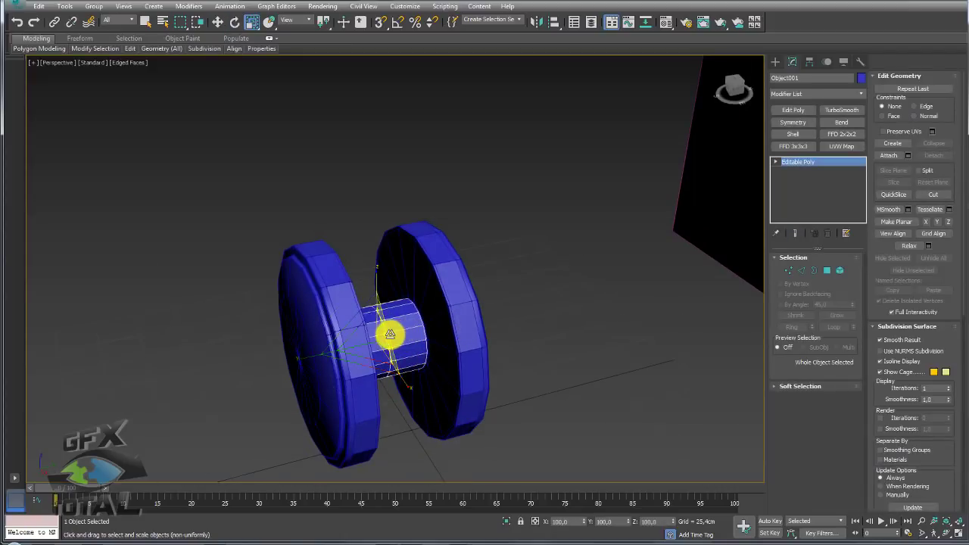
drag(389, 334, 432, 322)
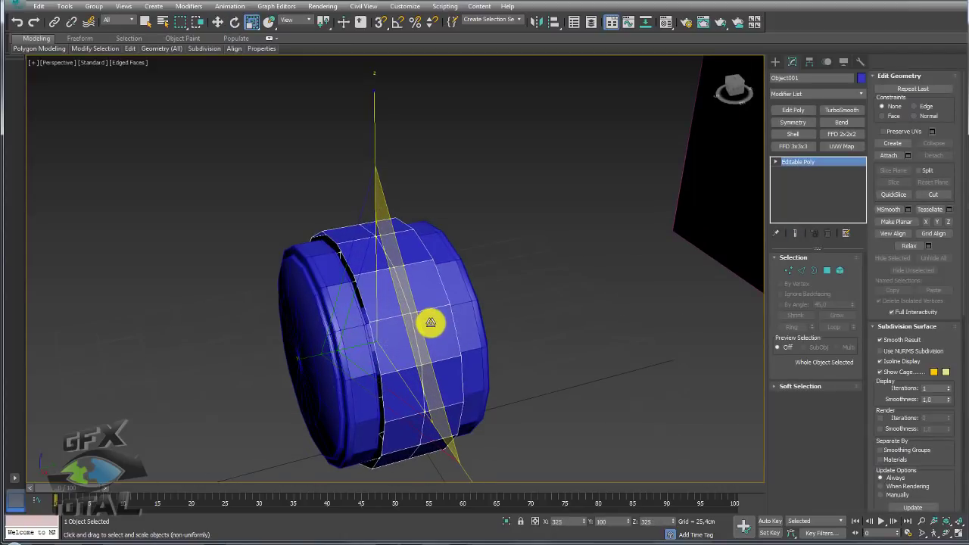
drag(302, 362, 289, 364)
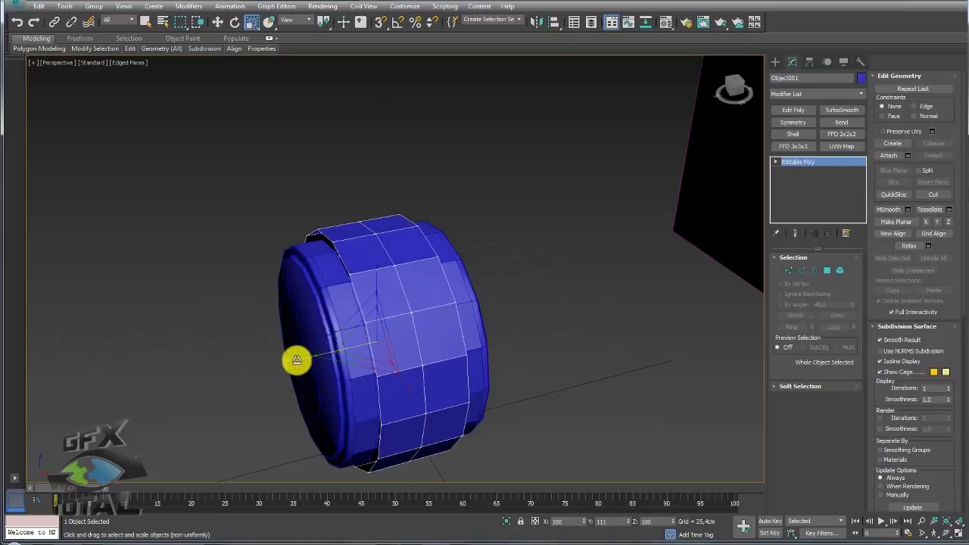
alt+middle_drag(289, 364, 565, 237)
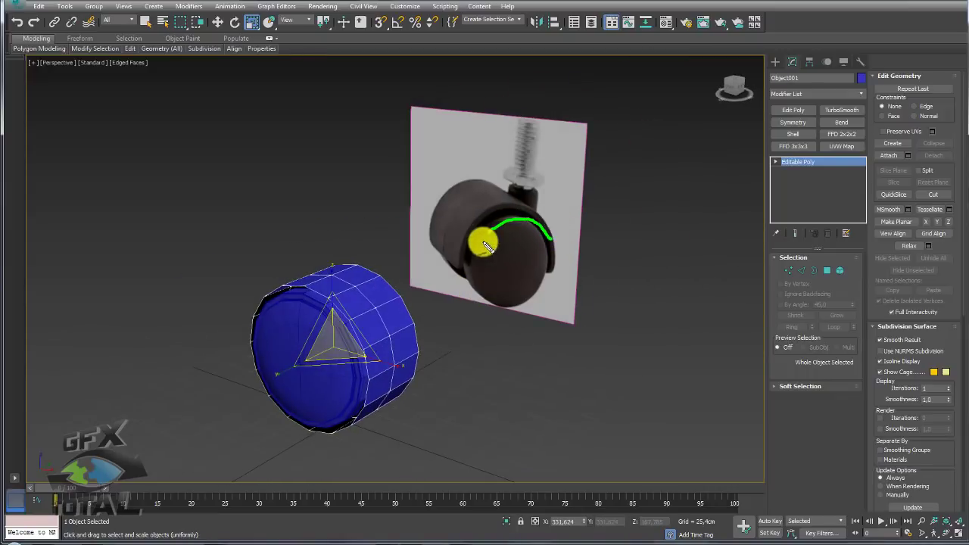
alt+middle_drag(407, 328, 261, 366)
drag(262, 366, 259, 366)
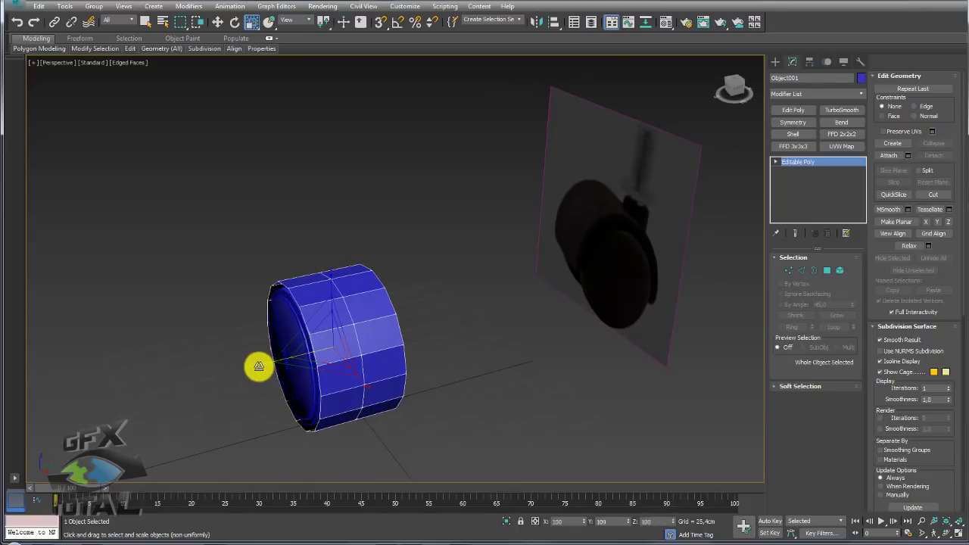
alt+middle_drag(258, 366, 461, 325)
mouse_move(461, 325)
mouse_down()
mouse_move(534, 346)
mouse_move(612, 292)
mouse_up()
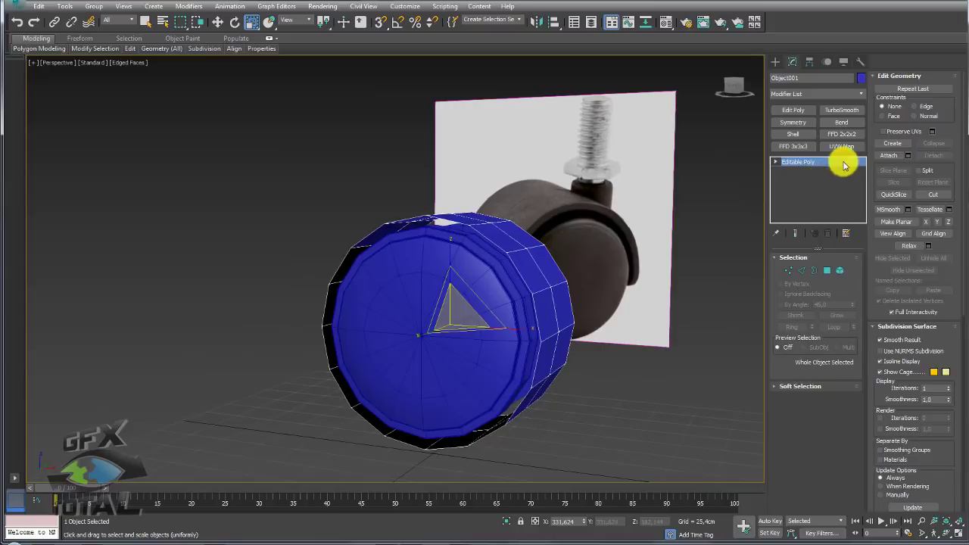
Step: Add a Shell modifier to Object001 with an Outer Amount of about 1.727 cm
click(826, 95)
click(826, 96)
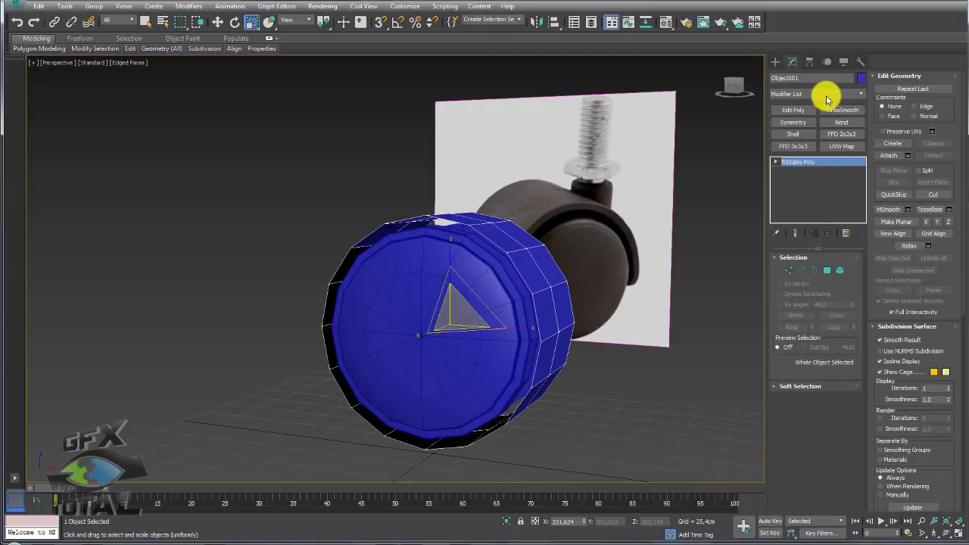
click(797, 138)
mouse_move(662, 300)
alt+middle_down()
mouse_move(634, 310)
mouse_move(557, 288)
mouse_move(647, 301)
alt+middle_up()
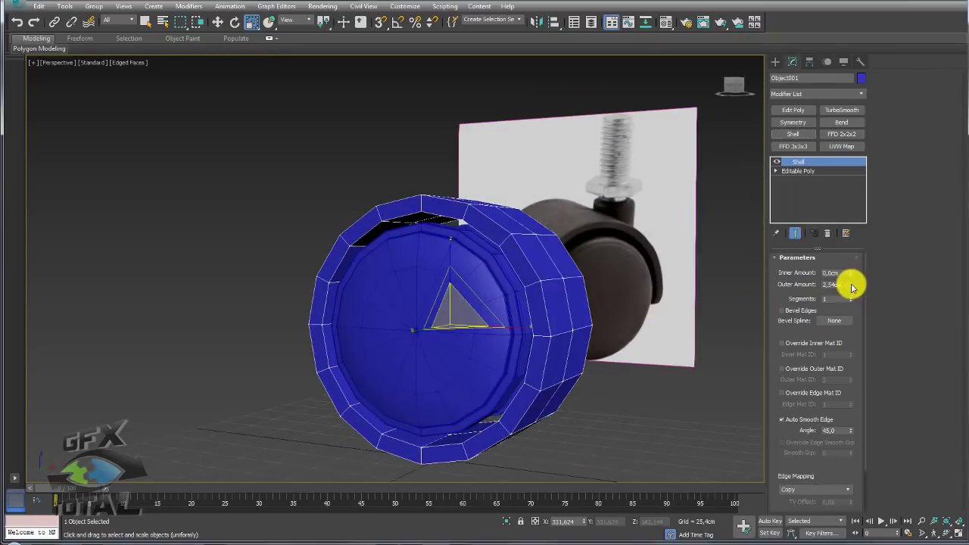
drag(850, 287, 853, 303)
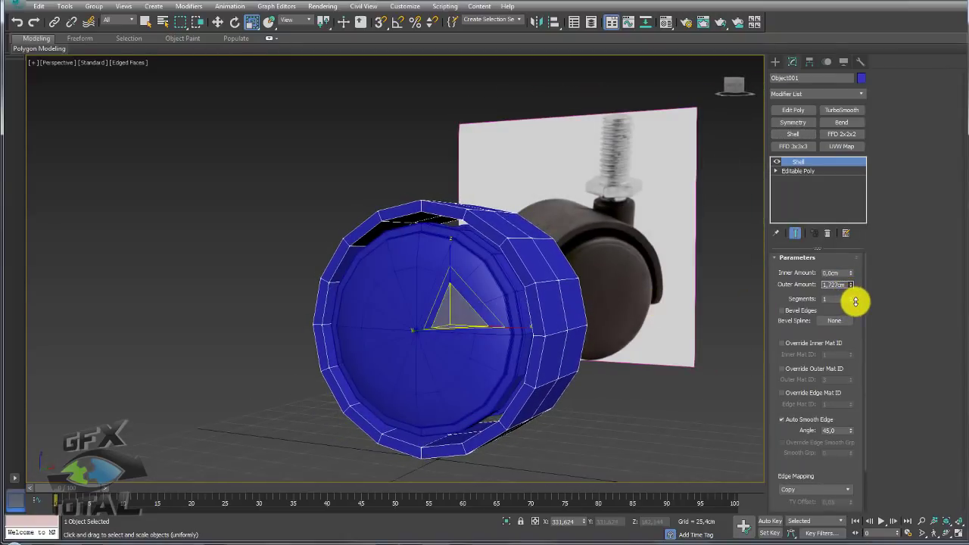
mouse_move(537, 314)
alt+middle_down()
mouse_move(547, 320)
mouse_move(493, 333)
alt+middle_up()
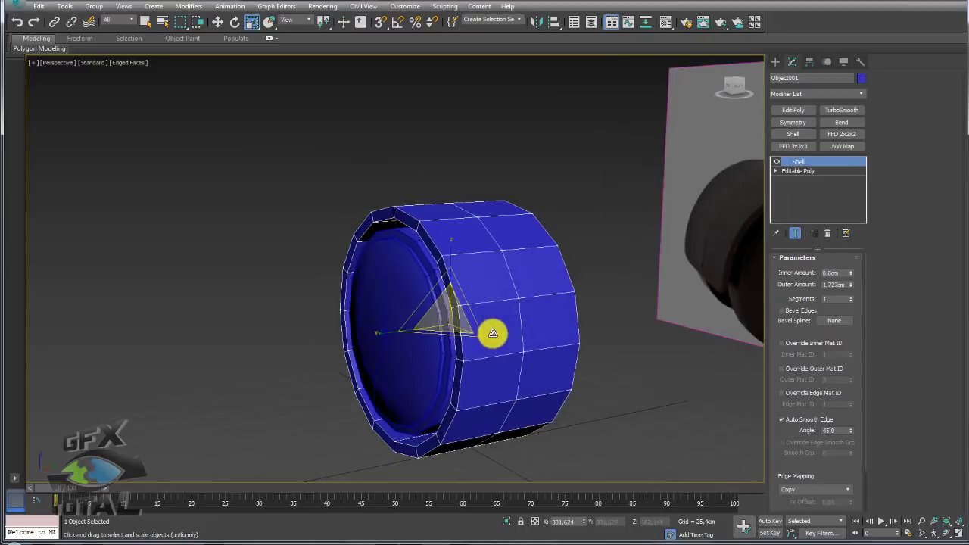
Step: Add an Edit Poly modifier above the Shell and select the housing's lower polygons
click(795, 113)
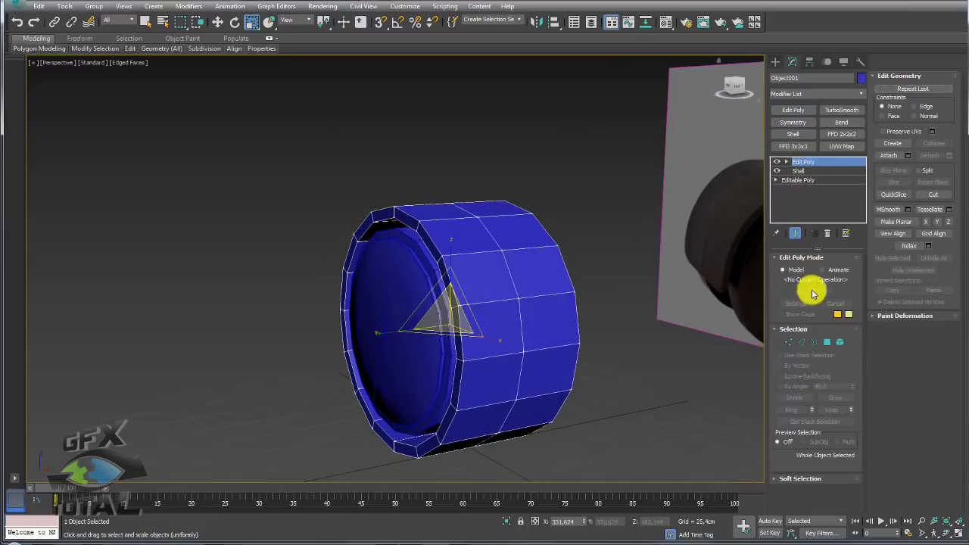
click(831, 344)
mouse_move(554, 372)
alt+middle_down()
mouse_move(584, 318)
mouse_move(586, 338)
alt+middle_up()
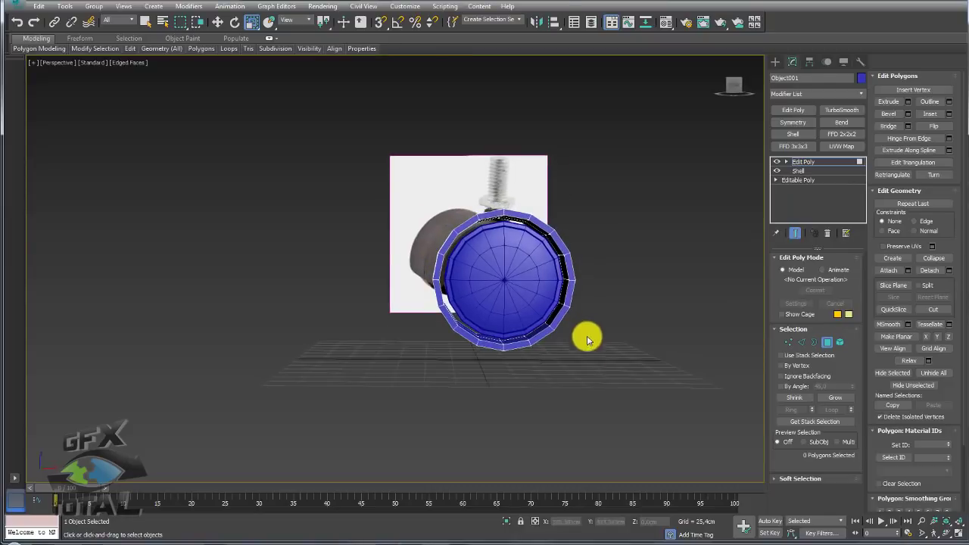
drag(405, 307, 393, 298)
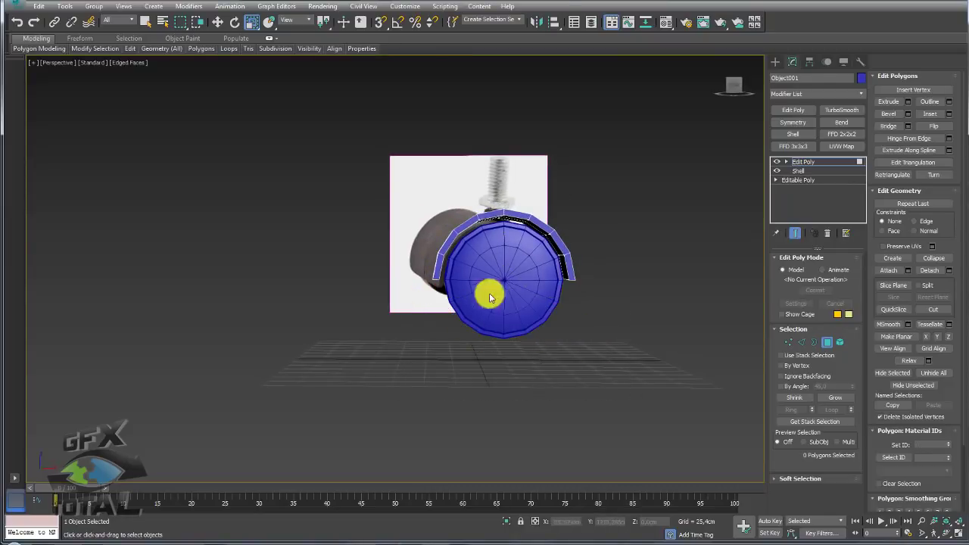
scroll(549, 299, up, 2)
scroll(544, 320, up, 3)
mouse_move(543, 316)
alt+middle_down()
mouse_move(533, 289)
mouse_move(556, 279)
mouse_move(745, 313)
alt+middle_up()
Step: Select the end-panel edges on both the right and left sides of the arch
click(800, 342)
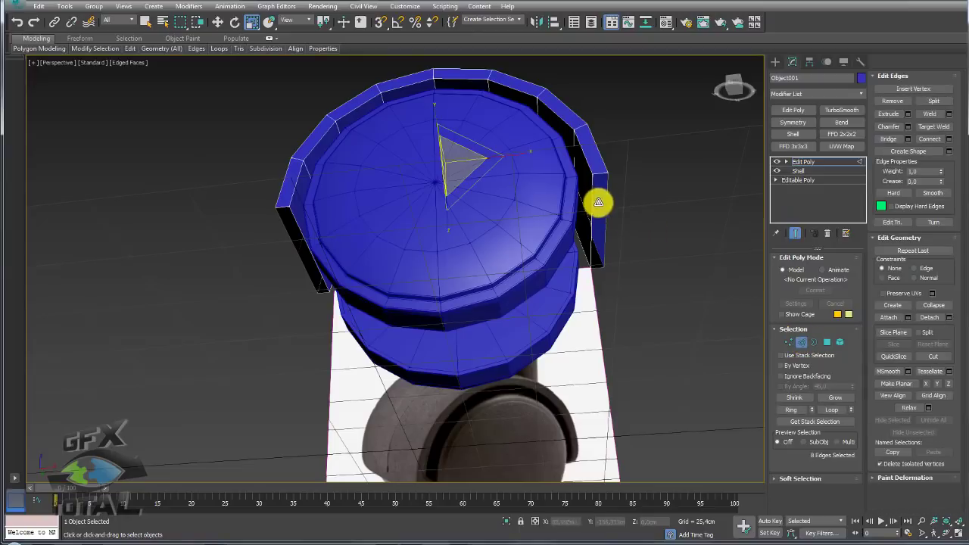
click(811, 341)
click(602, 256)
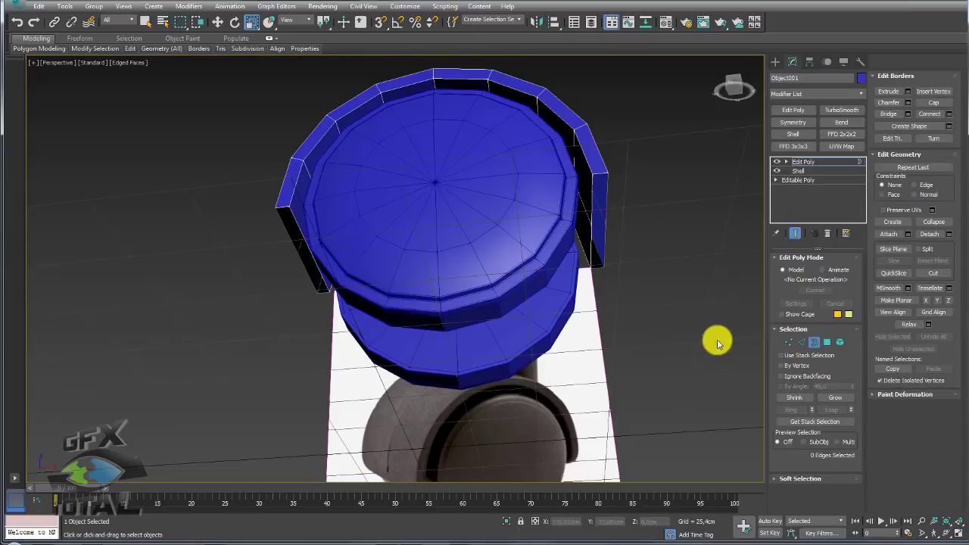
click(599, 249)
click(802, 342)
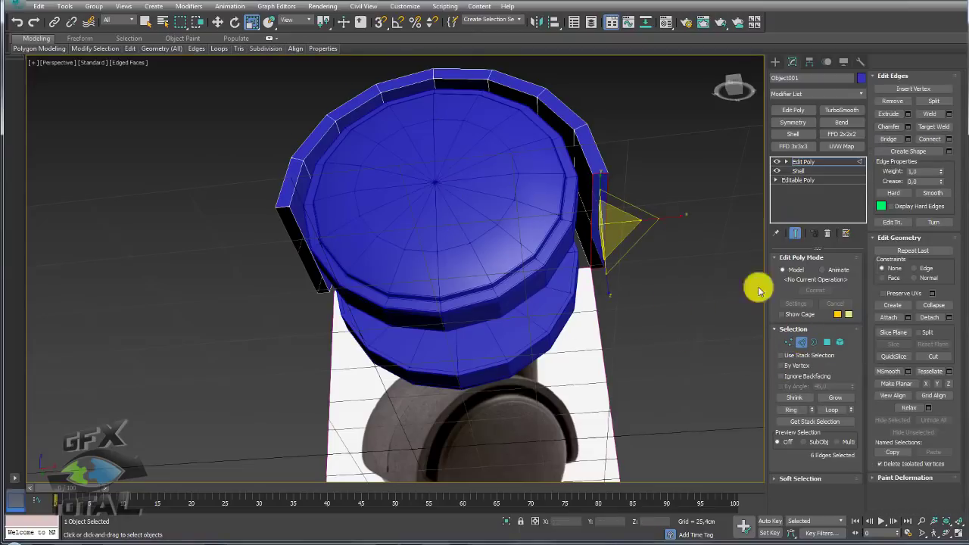
click(599, 174)
alt+click(597, 268)
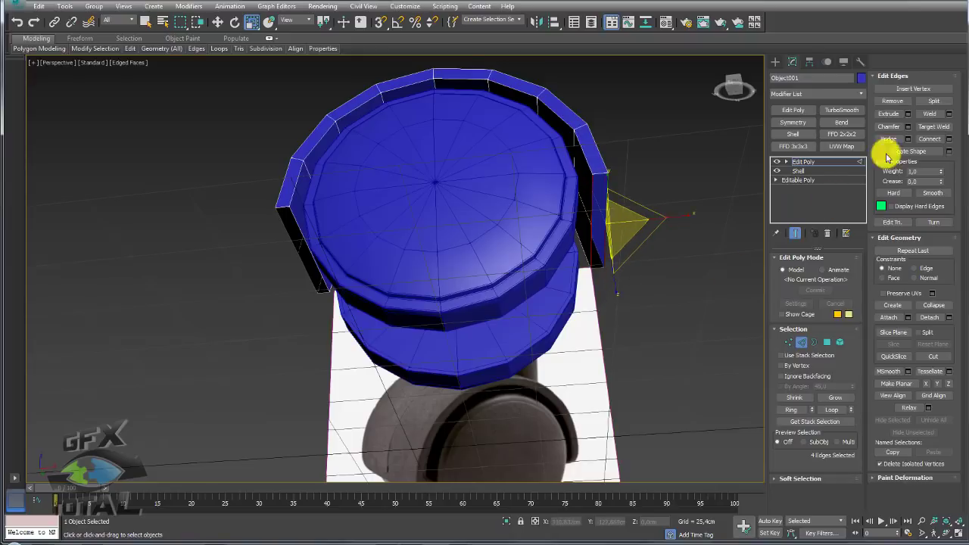
mouse_move(750, 201)
alt+middle_down()
mouse_move(693, 223)
mouse_move(552, 214)
mouse_move(342, 230)
mouse_move(346, 215)
alt+middle_up()
click(336, 214)
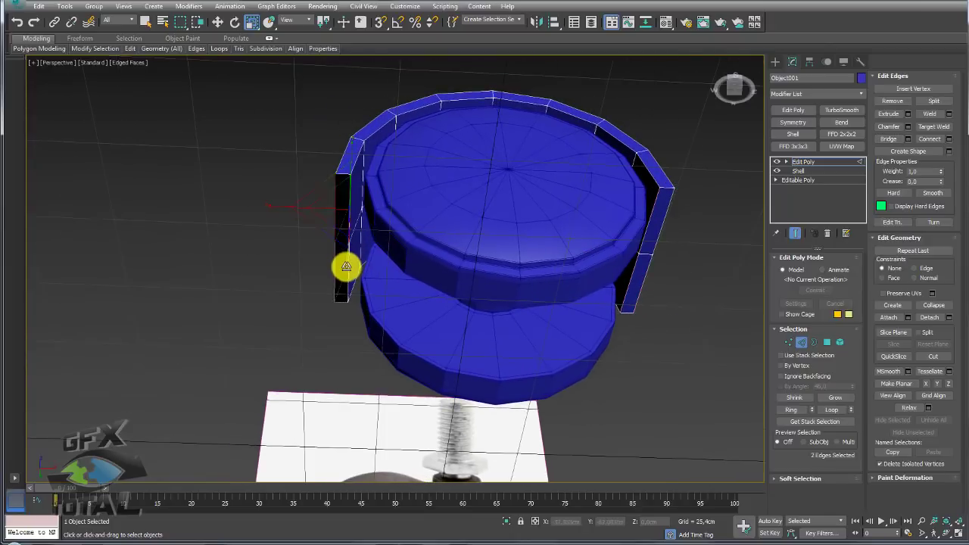
ctrl+click(346, 264)
ctrl+click(337, 266)
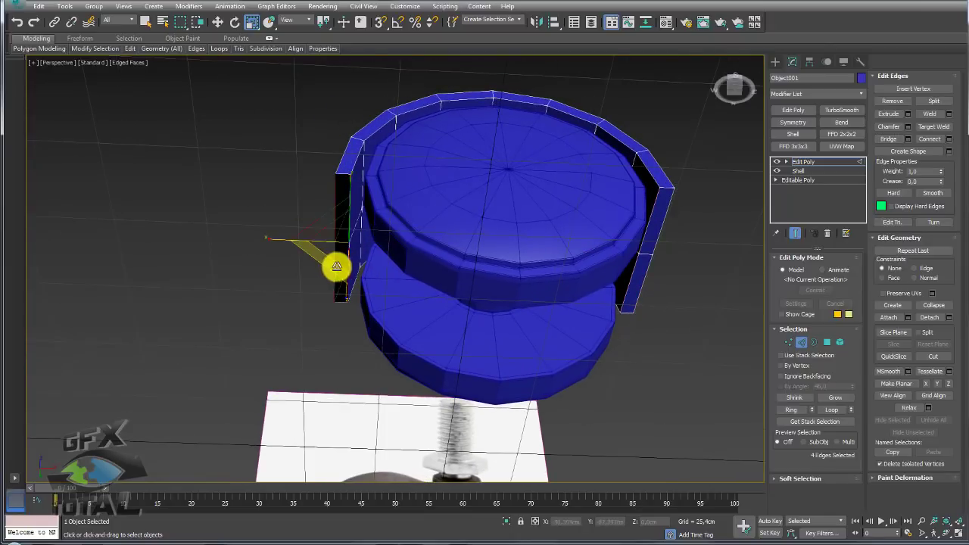
Step: Chamfer the selected corner edges by 8.33 cm with 2 segments to round the arch
mouse_move(446, 225)
alt+middle_down()
mouse_move(532, 270)
mouse_move(456, 283)
mouse_move(474, 235)
mouse_move(454, 190)
mouse_move(419, 188)
mouse_move(399, 212)
mouse_move(339, 223)
mouse_move(353, 217)
mouse_move(340, 353)
alt+middle_up()
alt+middle_drag(312, 165, 424, 154)
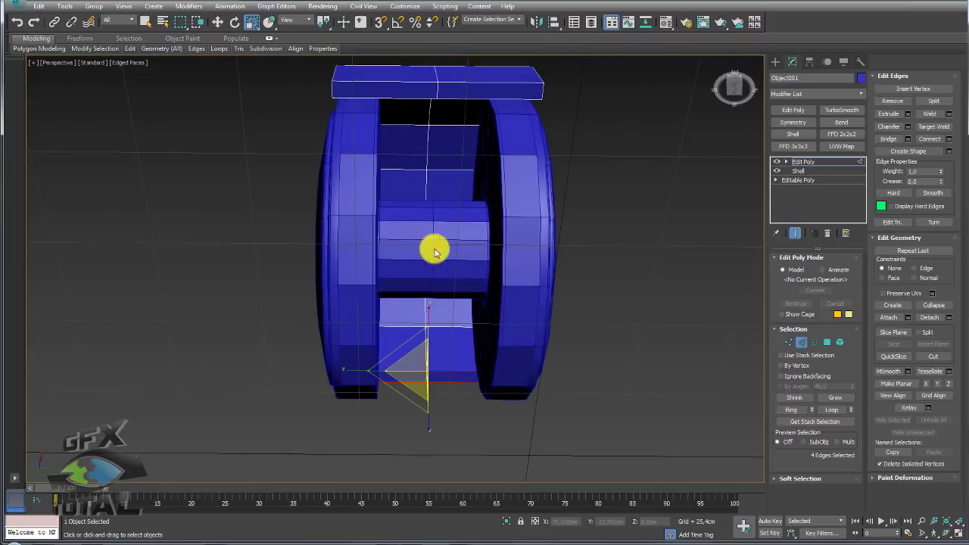
alt+middle_drag(475, 237, 487, 197)
mouse_move(431, 286)
alt+middle_down()
mouse_move(414, 161)
mouse_move(444, 147)
mouse_move(459, 242)
mouse_move(450, 240)
alt+middle_up()
click(907, 127)
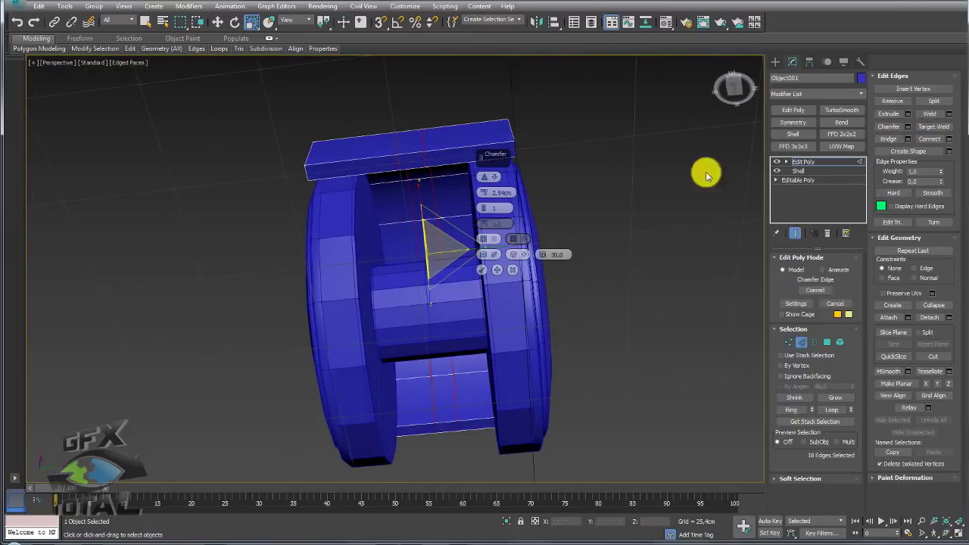
drag(485, 206, 485, 195)
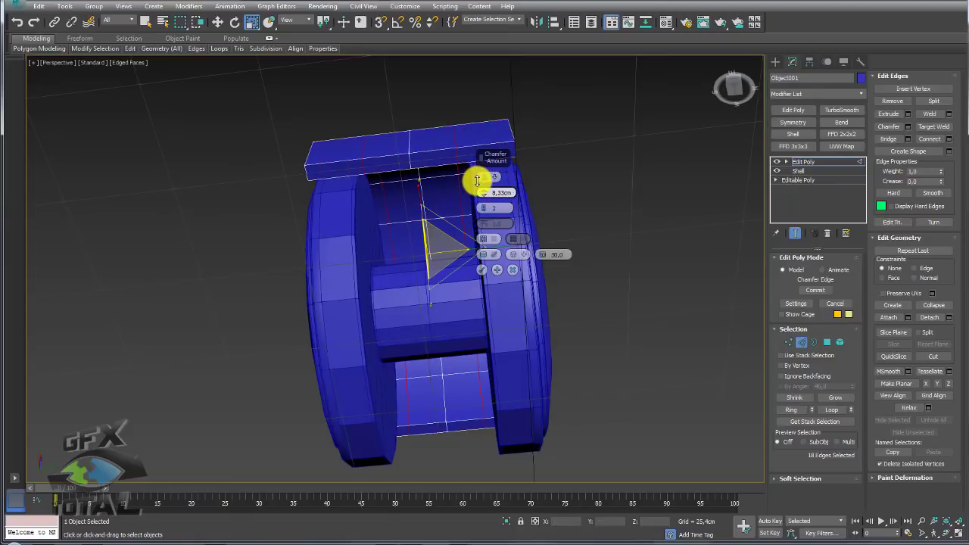
click(482, 268)
alt+middle_drag(460, 273, 489, 304)
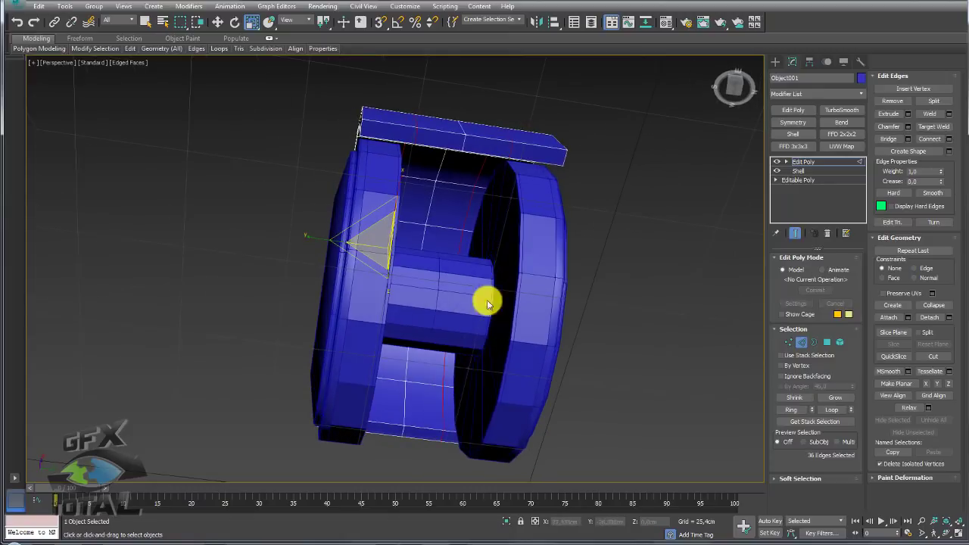
mouse_move(492, 454)
alt+middle_down()
mouse_move(450, 331)
mouse_move(558, 344)
alt+middle_up()
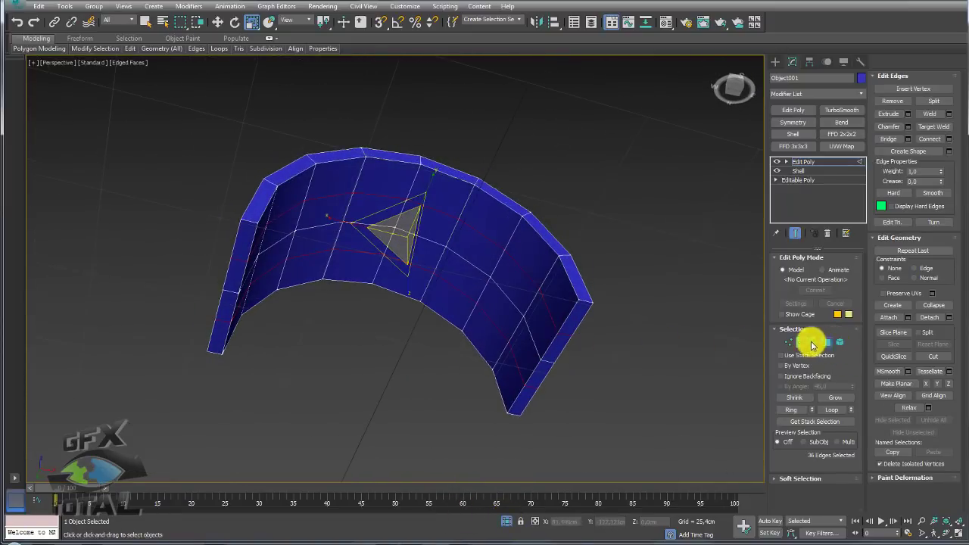
Step: Select the inner polygon strips on both arms of the arched housing
click(811, 344)
click(533, 326)
ctrl+click(519, 337)
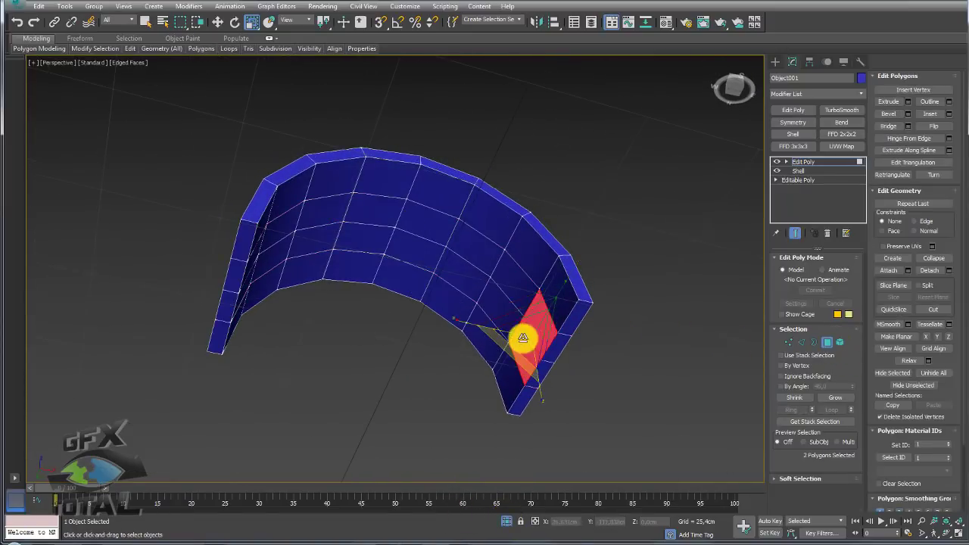
ctrl+click(502, 305)
alt+middle_drag(502, 305, 304, 327)
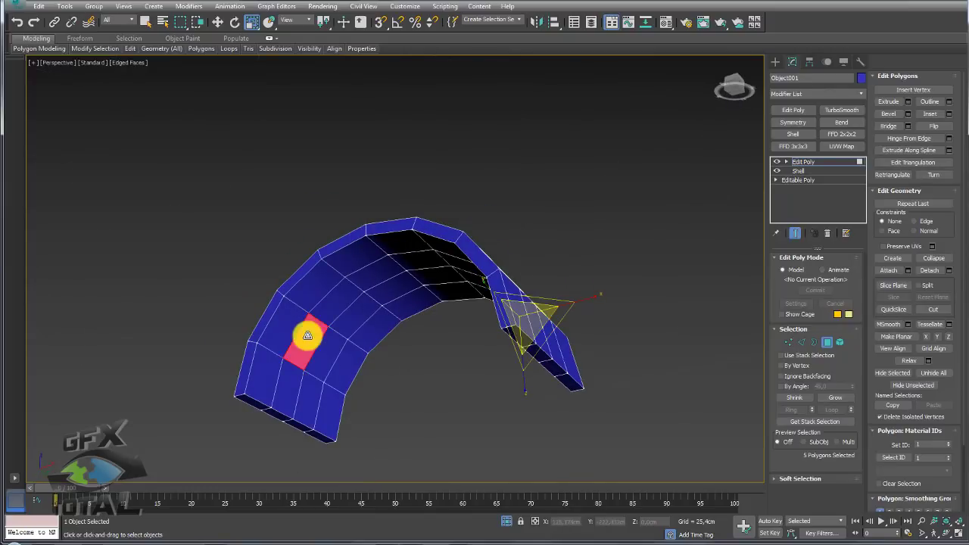
ctrl+click(318, 391)
ctrl+click(283, 385)
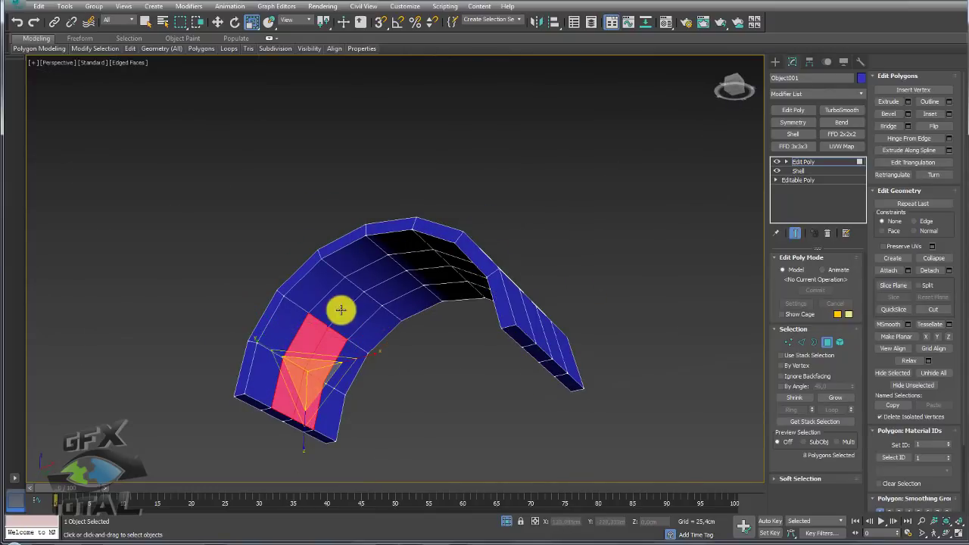
ctrl+click(346, 316)
ctrl+click(363, 318)
alt+middle_drag(363, 318, 478, 307)
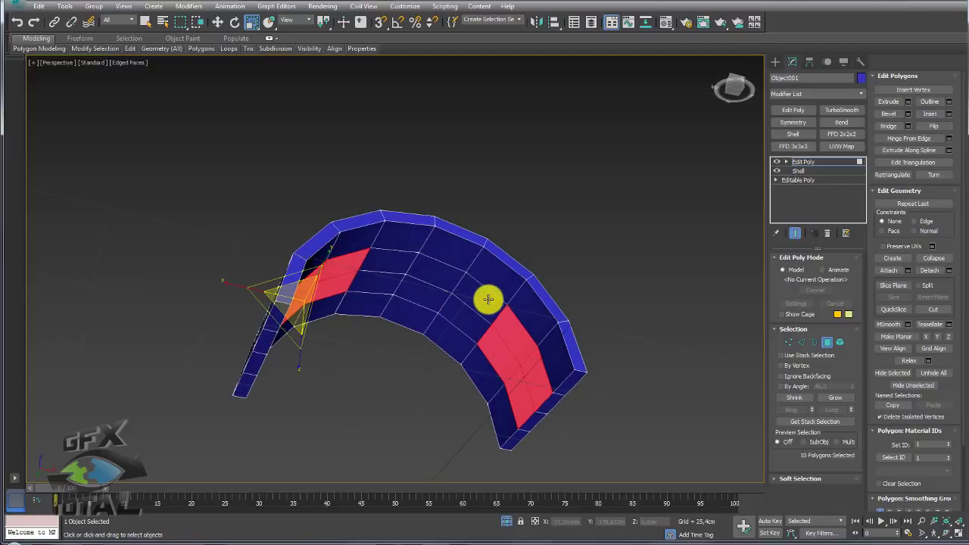
ctrl+click(458, 318)
Step: Bridge the two inner polygon strips with Twist set back to 1
click(888, 126)
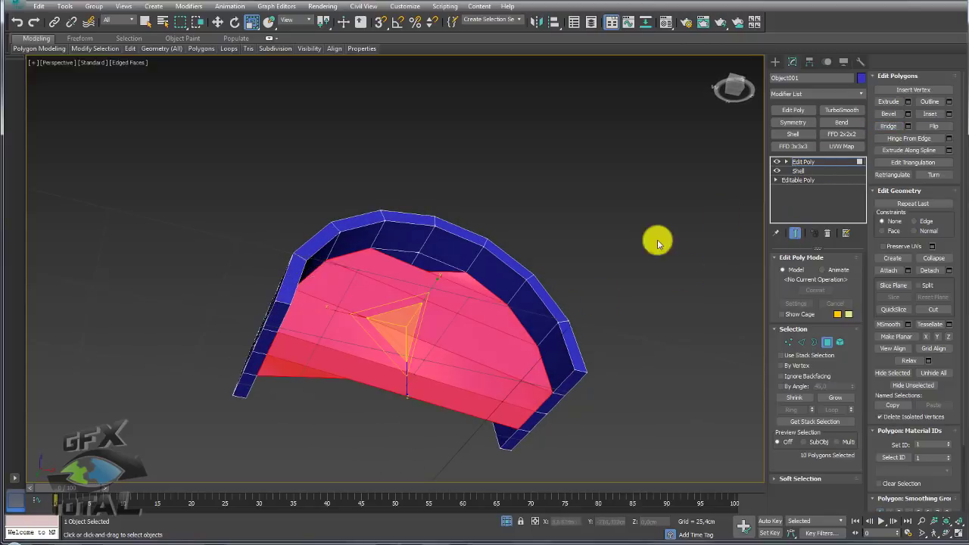
mouse_move(657, 239)
alt+middle_down()
mouse_move(588, 285)
mouse_move(578, 257)
mouse_move(540, 254)
alt+middle_up()
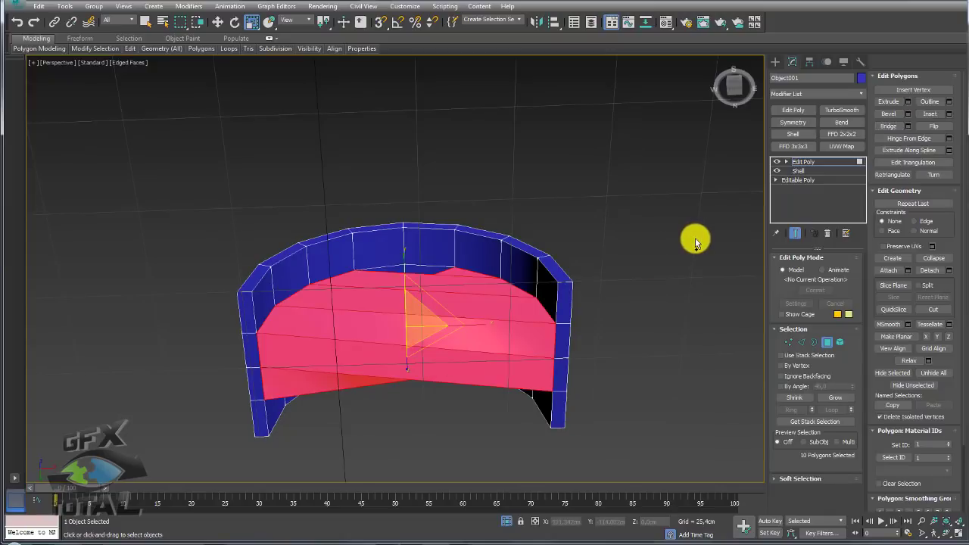
mouse_move(420, 369)
alt+middle_down()
mouse_move(328, 320)
mouse_move(460, 287)
mouse_move(480, 268)
alt+middle_up()
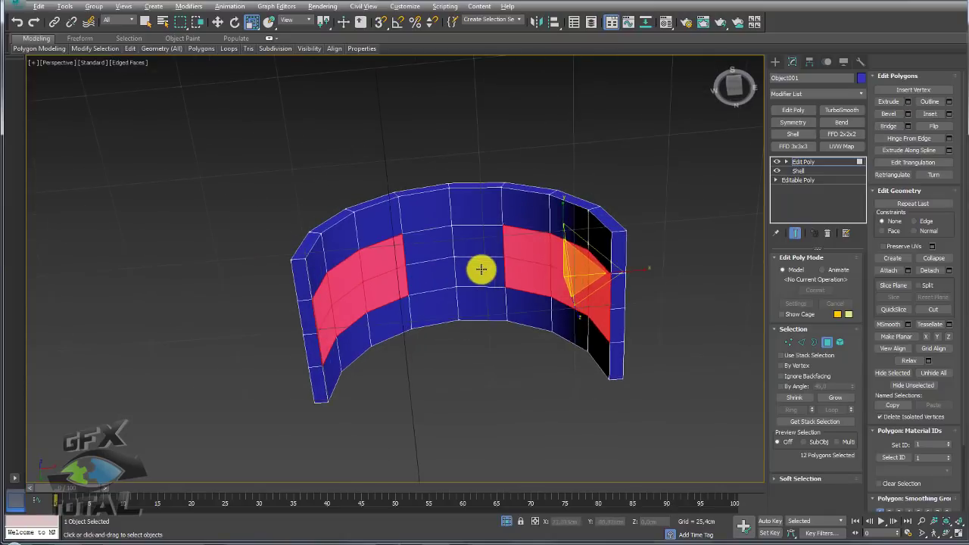
click(908, 126)
mouse_move(558, 331)
alt+middle_down()
mouse_move(461, 342)
mouse_move(480, 232)
alt+middle_up()
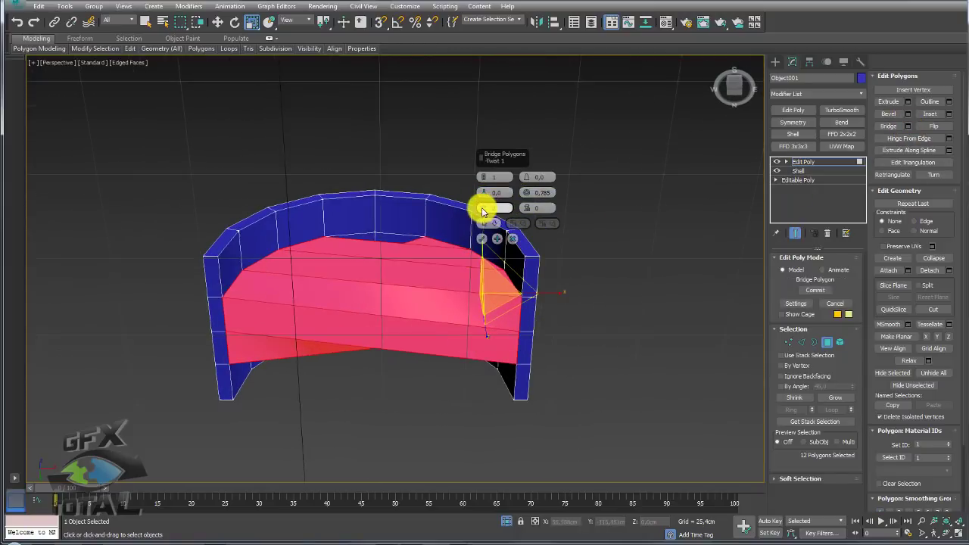
drag(483, 213, 480, 206)
mouse_move(480, 206)
alt+middle_down()
mouse_move(452, 268)
mouse_move(459, 245)
alt+middle_up()
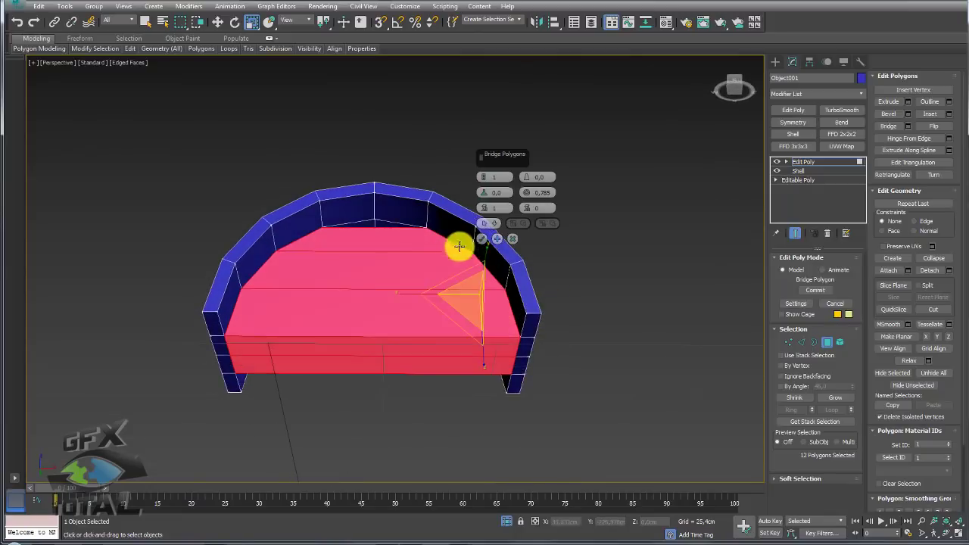
click(482, 238)
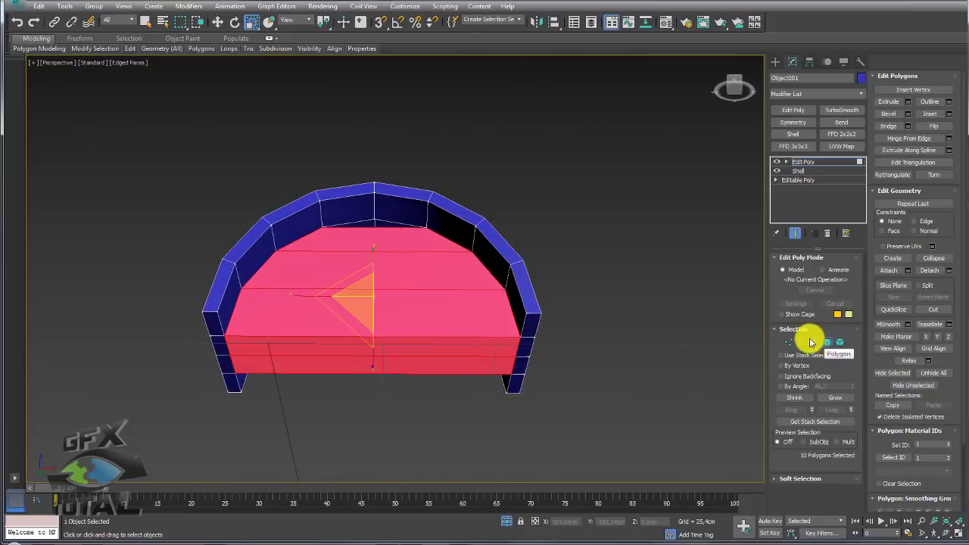
Step: Clear the selection and connect a ring of horizontal edges into a new vertical edge loop
mouse_move(432, 227)
alt+middle_down()
mouse_move(396, 255)
mouse_move(372, 298)
alt+middle_up()
scroll(380, 262, up, 5)
key(ctrl+d)
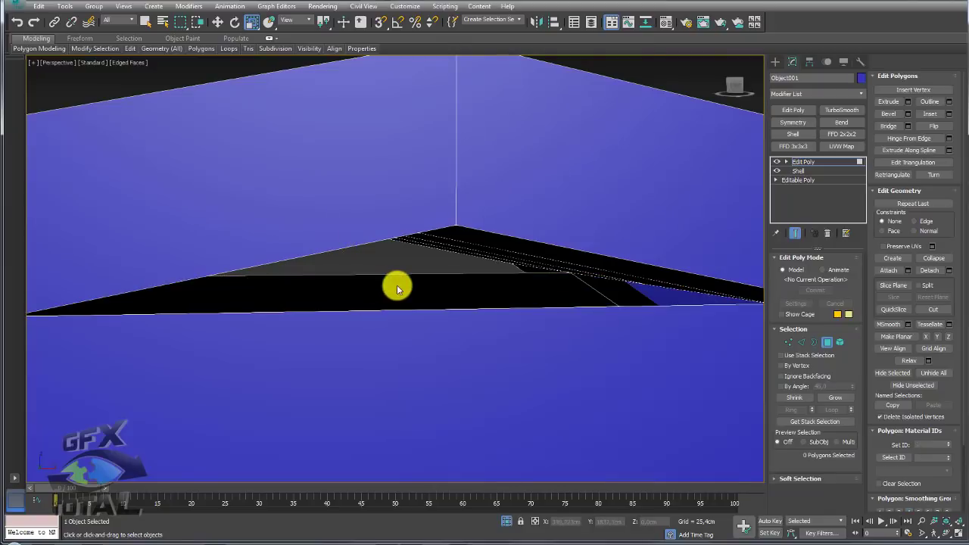
scroll(396, 288, down, 5)
alt+middle_drag(441, 321, 439, 260)
click(802, 342)
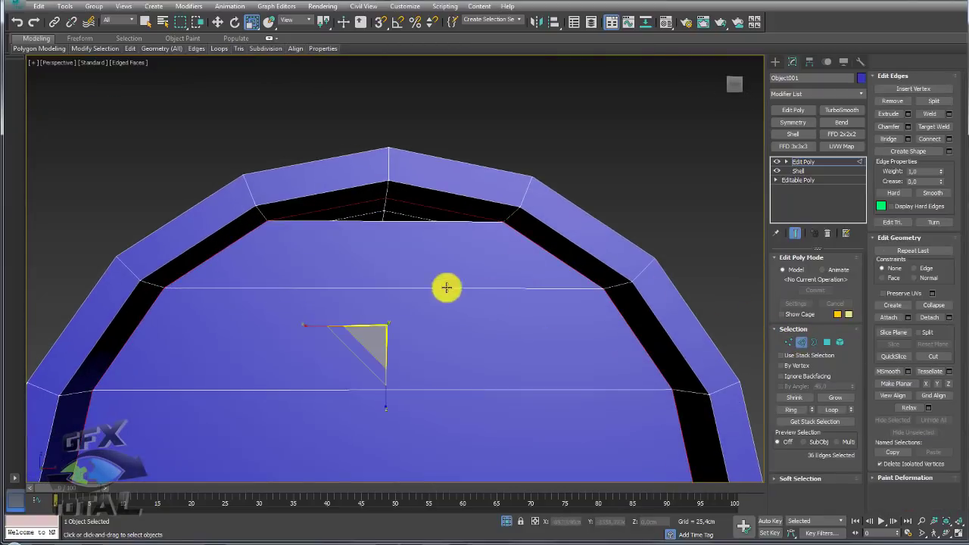
click(393, 289)
click(794, 409)
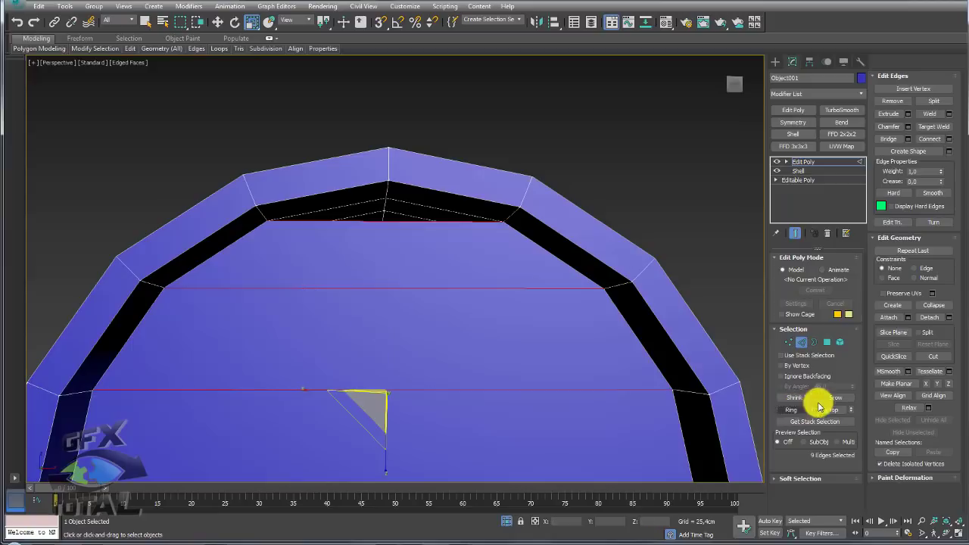
click(931, 139)
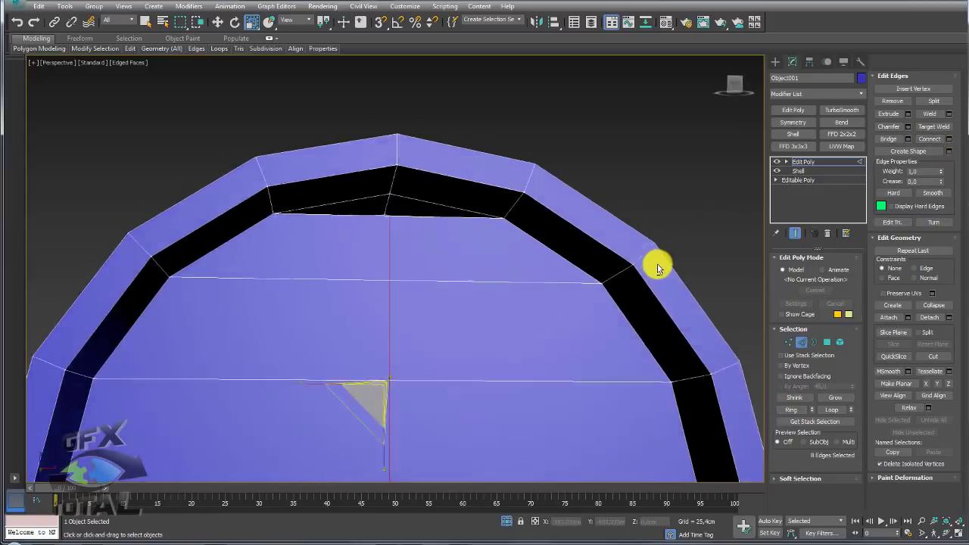
alt+middle_drag(656, 264, 810, 329)
Step: Target-weld the stray vertex at the top of the arch and check the housing from all sides
click(828, 342)
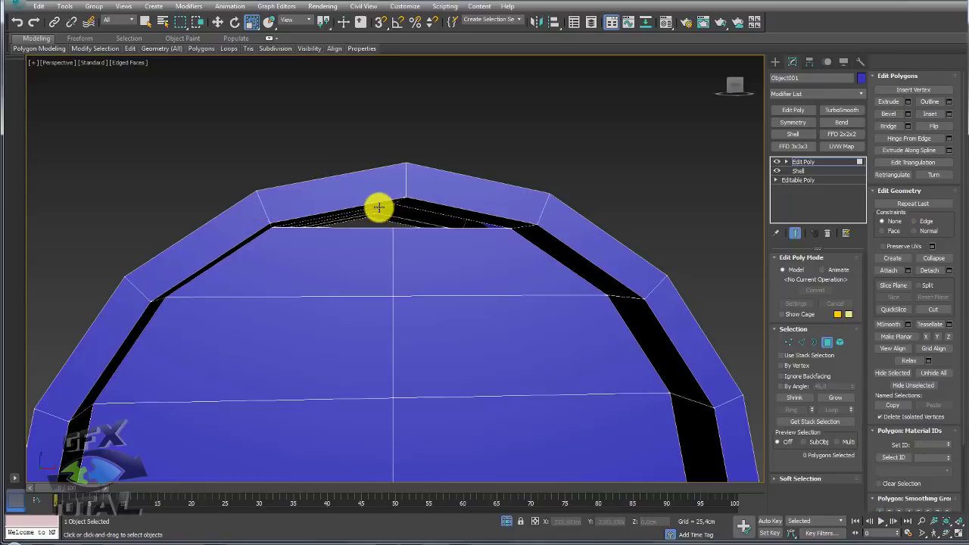
alt+middle_drag(434, 265, 433, 246)
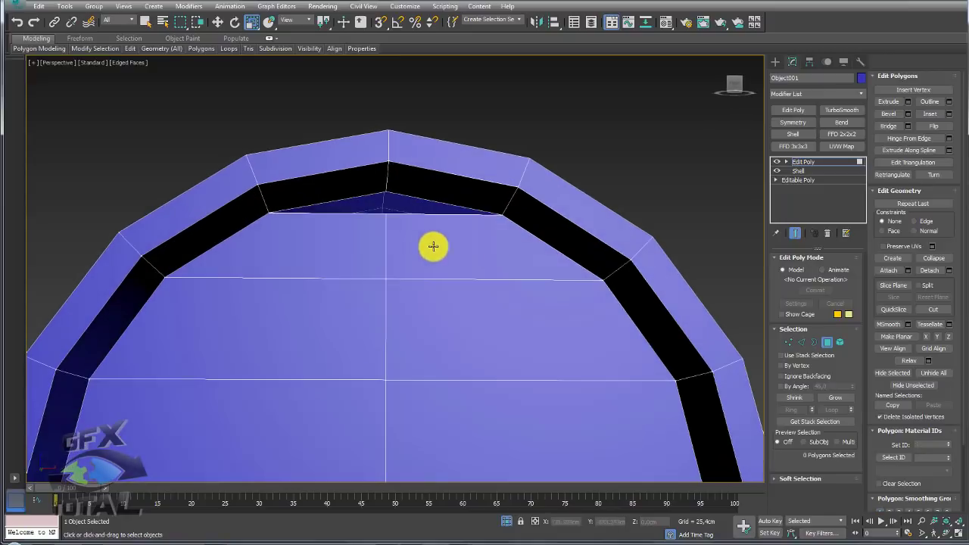
click(788, 343)
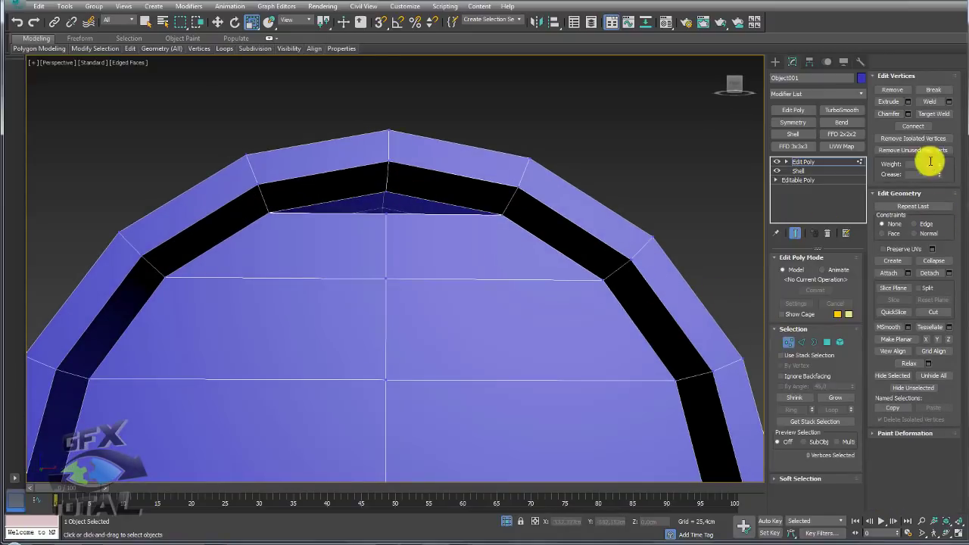
click(934, 115)
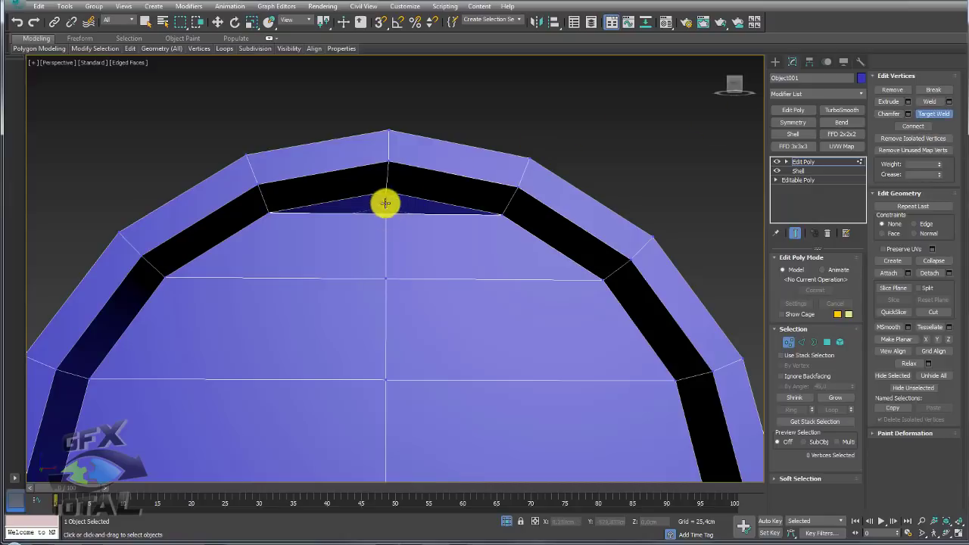
mouse_move(385, 190)
alt+middle_down()
mouse_move(372, 222)
mouse_move(522, 217)
mouse_move(415, 228)
alt+middle_up()
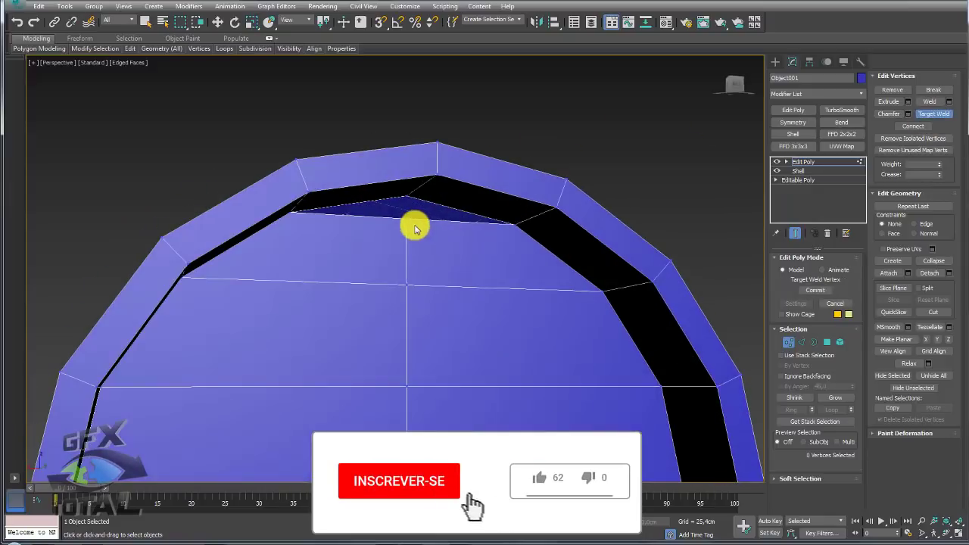
scroll(426, 225, down, 5)
right_click(454, 230)
scroll(496, 242, down, 3)
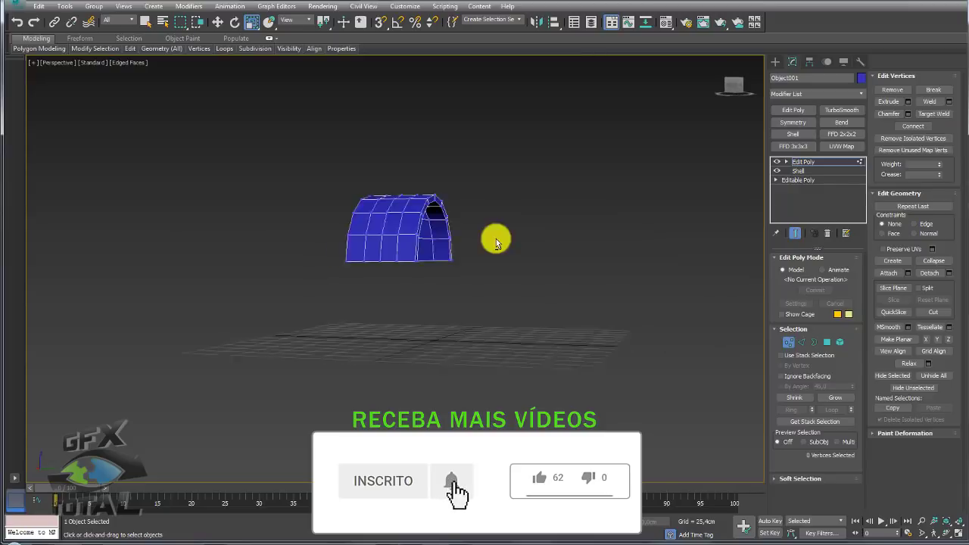
click(791, 162)
scroll(391, 260, up, 5)
scroll(429, 265, up, 5)
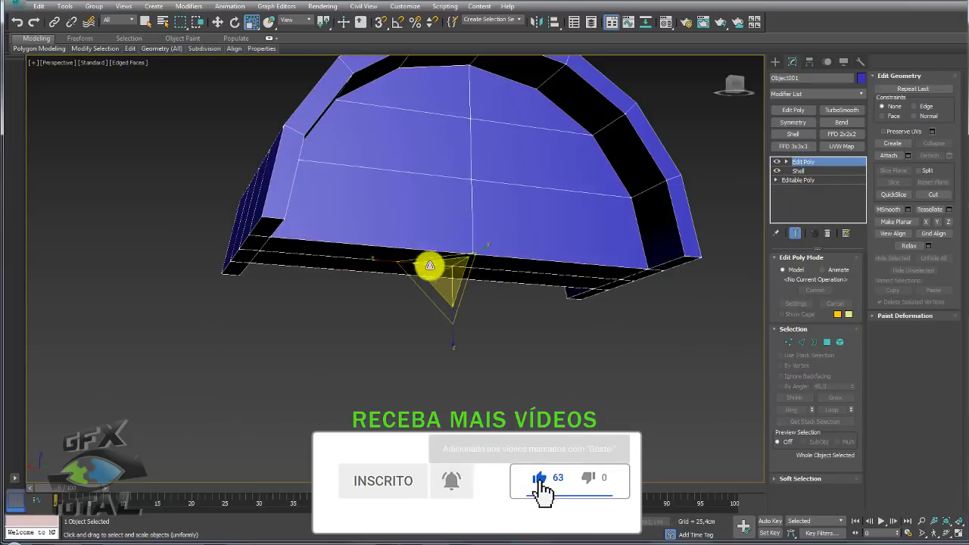
mouse_move(462, 356)
alt+middle_down()
mouse_move(435, 376)
mouse_move(429, 310)
mouse_move(502, 367)
mouse_move(537, 413)
mouse_move(435, 376)
mouse_move(404, 386)
mouse_move(512, 487)
alt+middle_up()
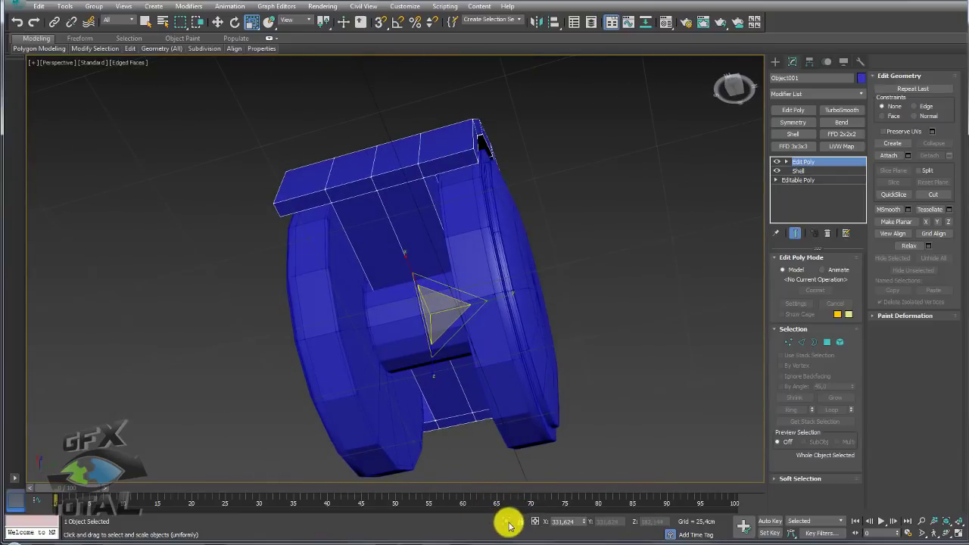
mouse_move(492, 408)
alt+middle_down()
mouse_move(479, 328)
mouse_move(408, 330)
mouse_move(378, 345)
mouse_move(586, 335)
alt+middle_up()
Step: Select the housing's front faces, excluding the faces along the top of the arch
click(825, 342)
alt+middle_drag(511, 374, 467, 414)
drag(468, 413, 321, 237)
mouse_move(325, 238)
alt+middle_down()
mouse_move(439, 296)
mouse_move(535, 281)
alt+middle_up()
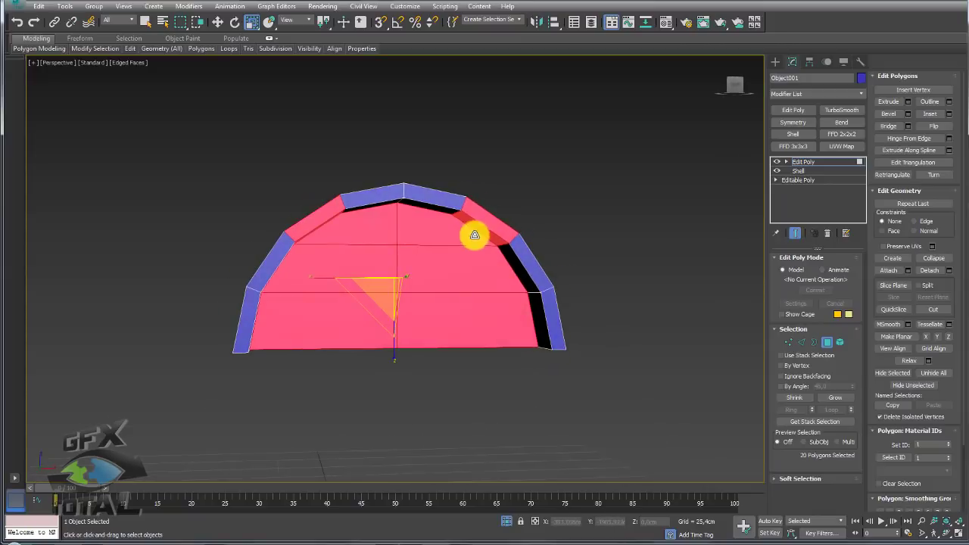
alt+middle_drag(474, 232, 522, 169)
alt+drag(523, 168, 438, 189)
alt+drag(329, 195, 333, 196)
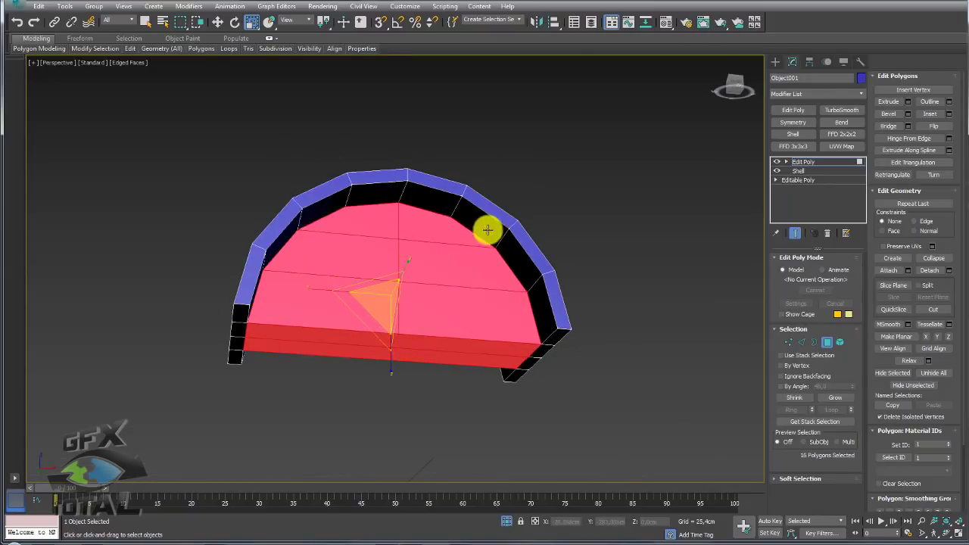
mouse_move(487, 227)
alt+middle_down()
mouse_move(303, 281)
mouse_move(276, 263)
alt+middle_up()
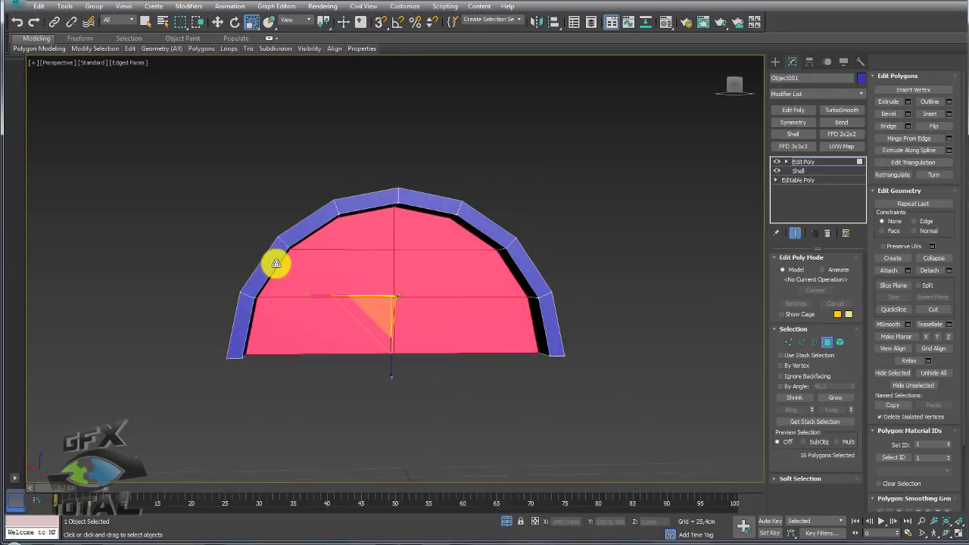
Step: Inset the selected front faces so a border ring of polygons follows the arch
click(949, 114)
alt+middle_drag(443, 296, 488, 203)
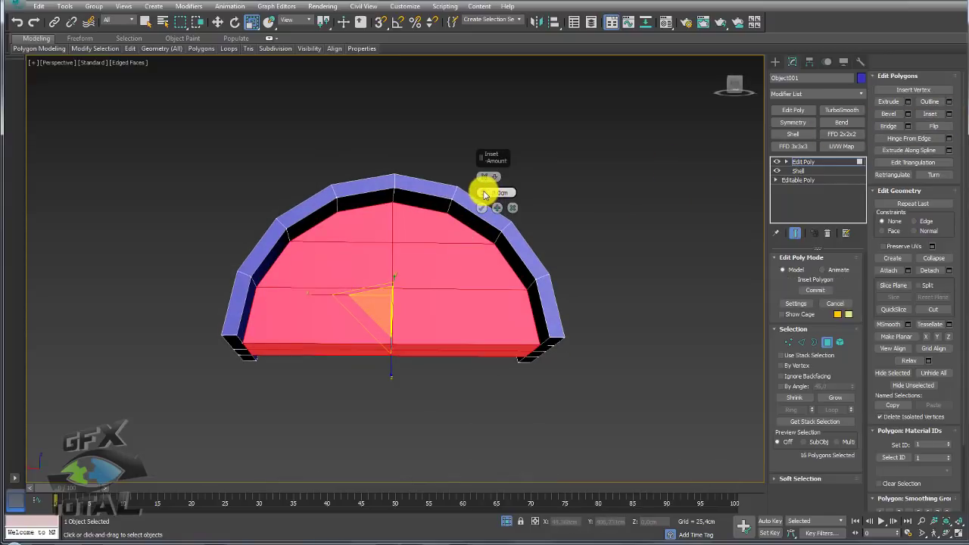
drag(485, 194, 485, 187)
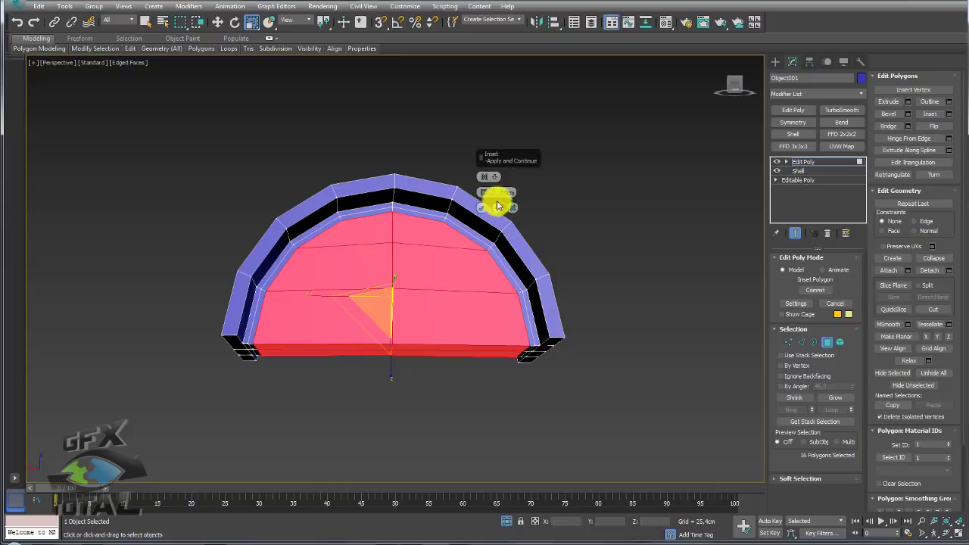
drag(483, 190, 490, 191)
click(482, 209)
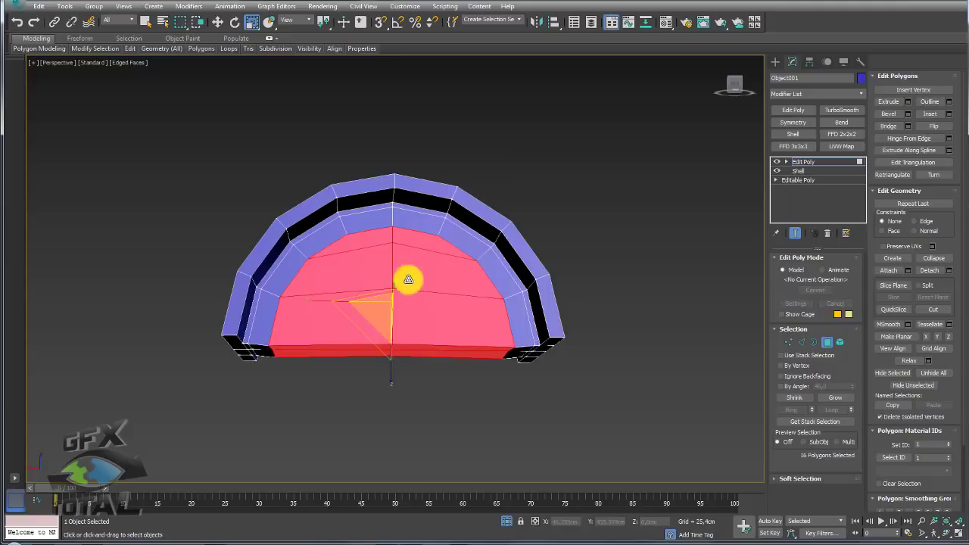
mouse_move(407, 277)
alt+middle_down()
mouse_move(417, 290)
mouse_move(389, 302)
alt+middle_up()
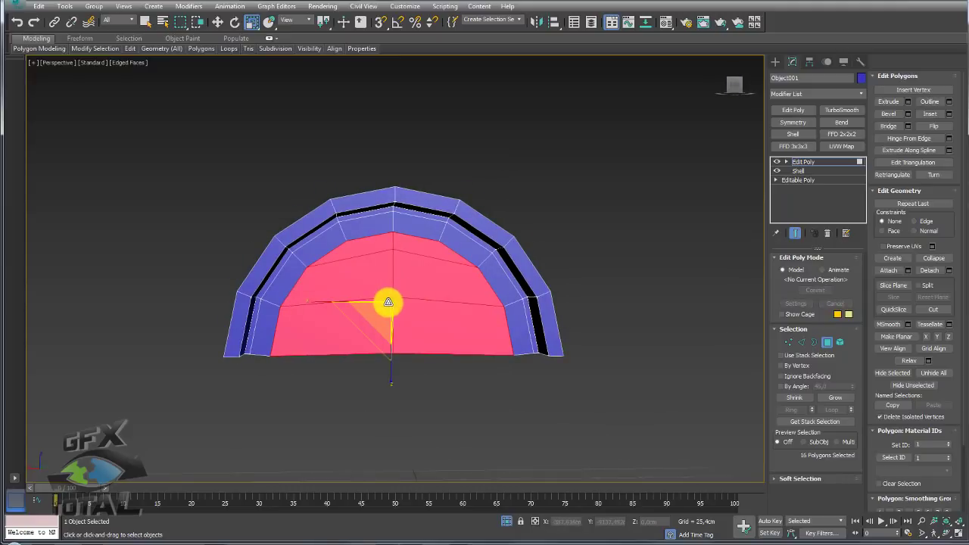
Step: In the Front view, select the arch's centre vertices and lower them down the arch
key(f)
scroll(420, 273, up, 4)
scroll(439, 217, up, 3)
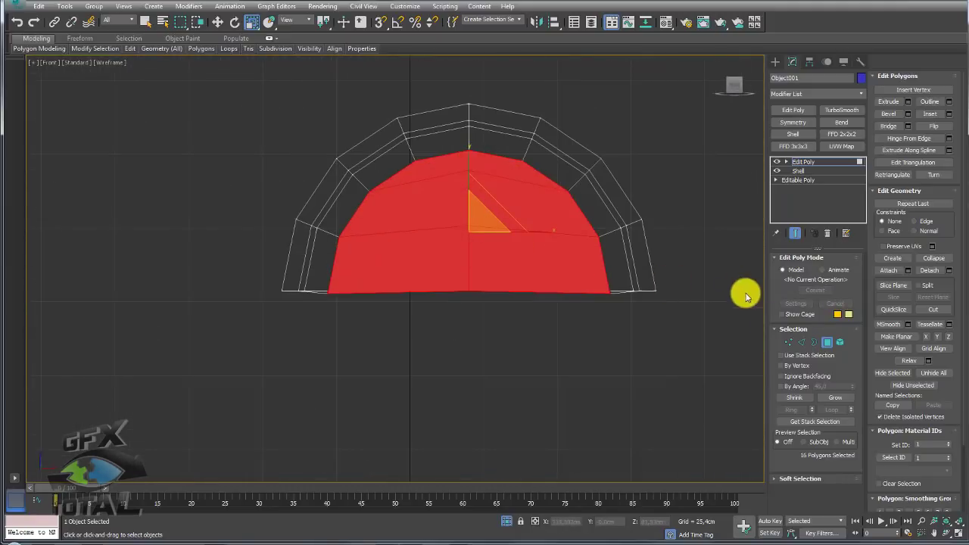
click(787, 342)
scroll(491, 210, up, 3)
drag(476, 303, 411, 249)
key(w)
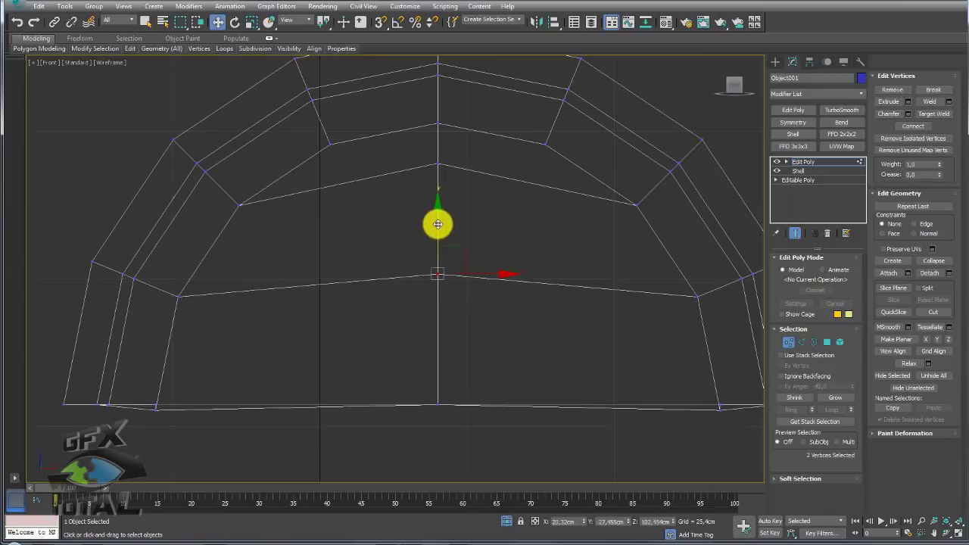
drag(439, 220, 441, 274)
click(429, 160)
drag(434, 114, 438, 202)
Step: Box-select the vertices along the bottom edge of the arch
scroll(404, 318, down, 2)
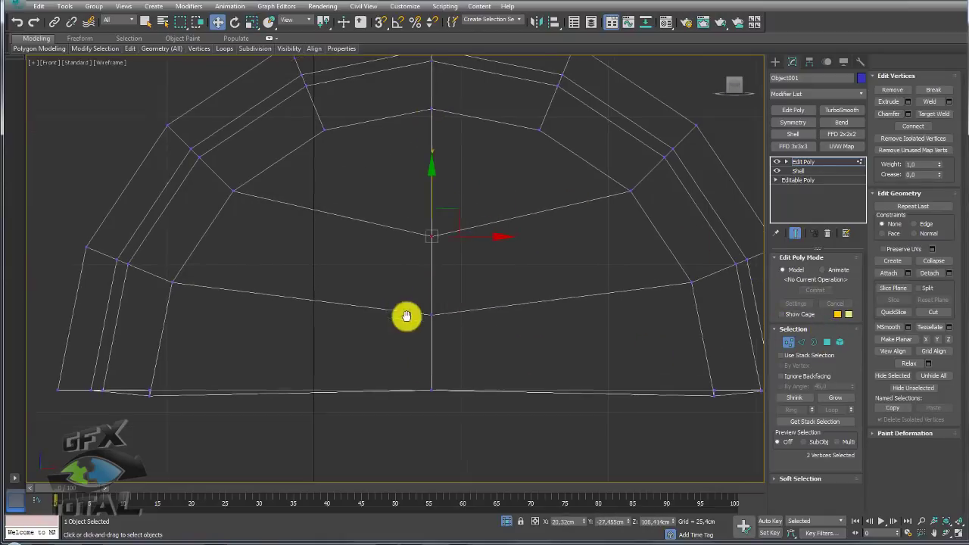
scroll(454, 310, down, 2)
mouse_move(666, 330)
mouse_down()
mouse_move(199, 266)
mouse_move(88, 281)
mouse_up()
scroll(257, 314, up, 4)
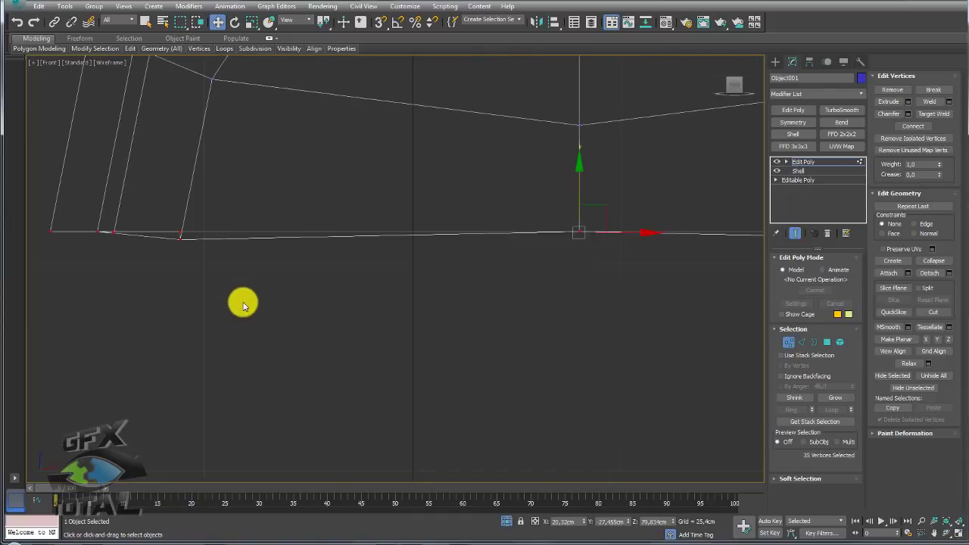
scroll(173, 242, down, 3)
scroll(174, 242, down, 2)
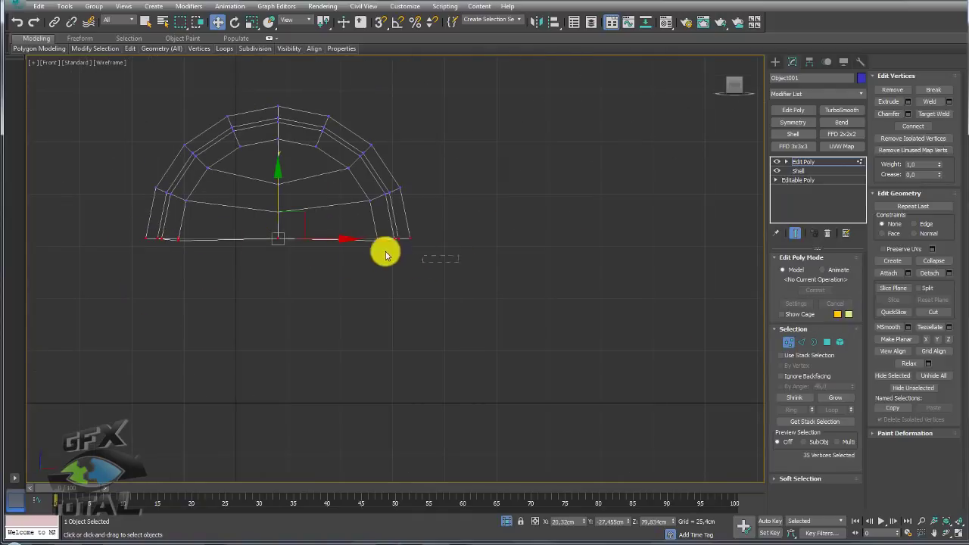
Step: Centre the arch mesh and switch to an orbited Perspective view of it
middle_drag(182, 244, 285, 281)
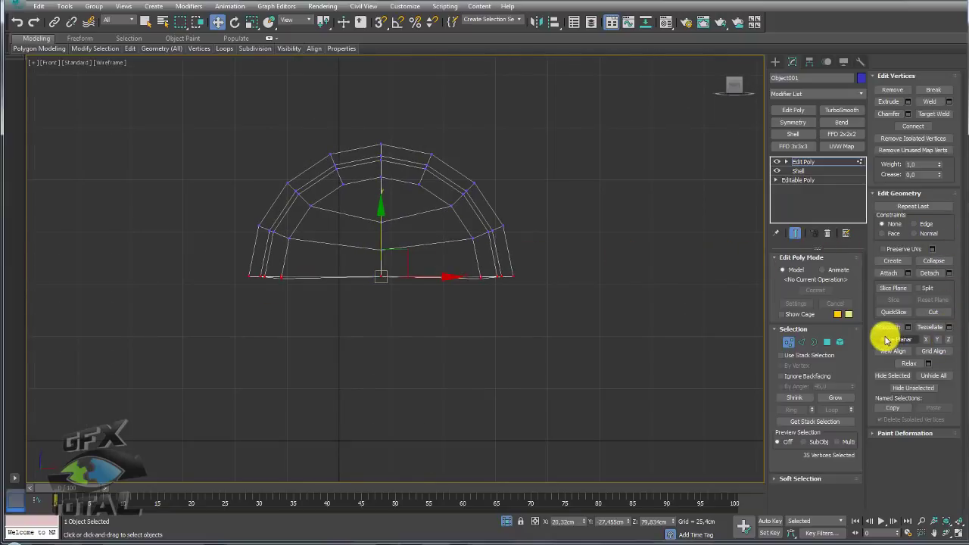
scroll(430, 280, up, 3)
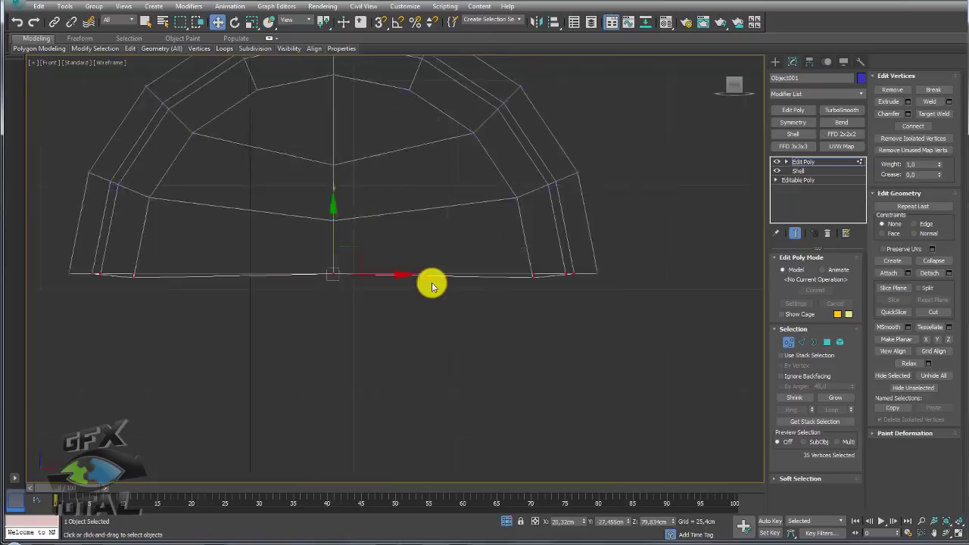
scroll(438, 291, up, 2)
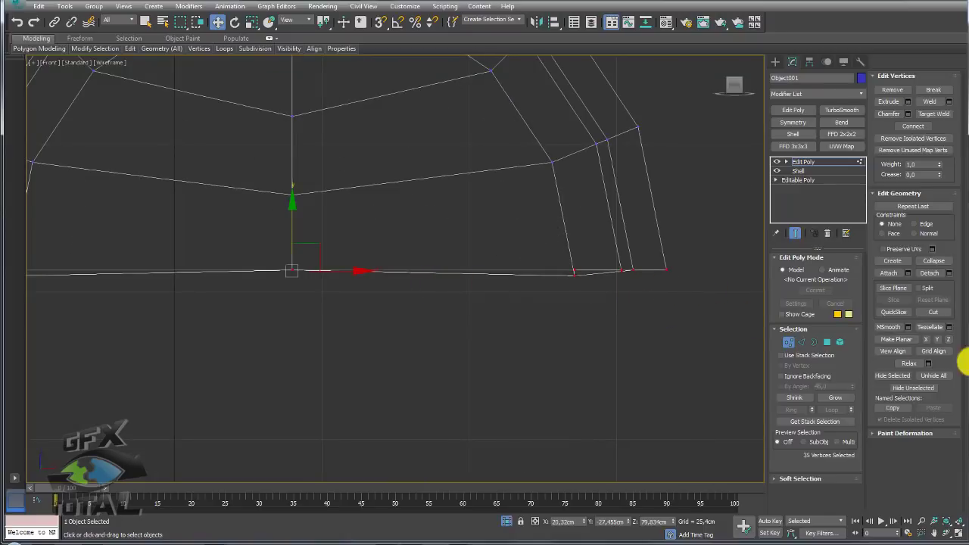
key(p)
mouse_move(512, 279)
alt+middle_down()
mouse_move(464, 315)
mouse_move(497, 288)
mouse_move(530, 296)
alt+middle_up()
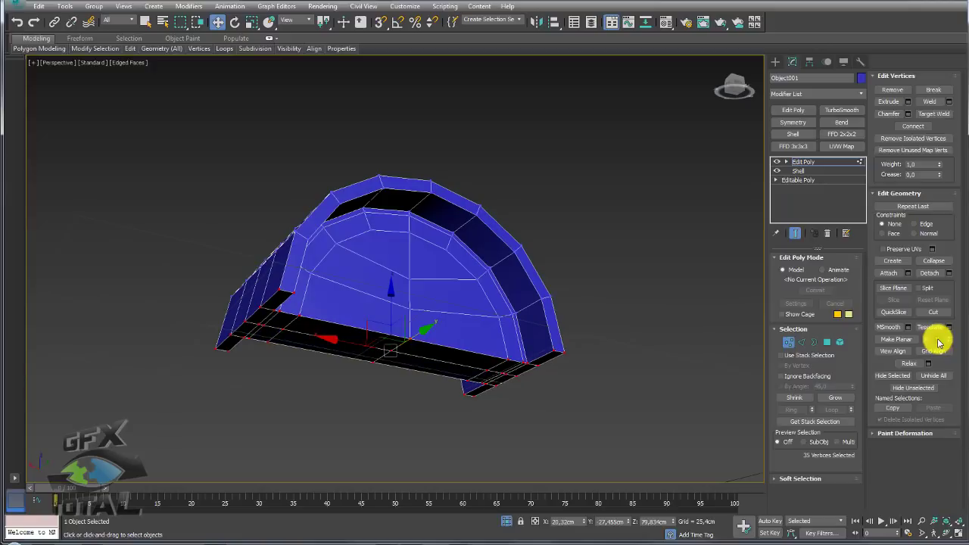
Step: Select the four front panel faces and extrude them outward
mouse_move(561, 341)
alt+middle_down()
mouse_move(508, 328)
mouse_move(504, 302)
mouse_move(533, 346)
mouse_move(515, 360)
mouse_move(578, 280)
mouse_move(482, 268)
mouse_move(480, 244)
alt+middle_up()
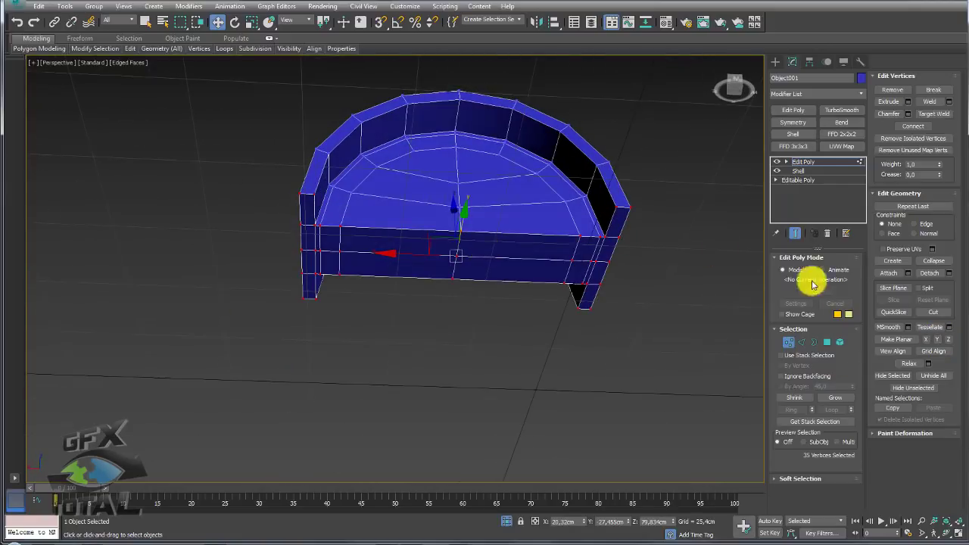
click(828, 342)
click(490, 257)
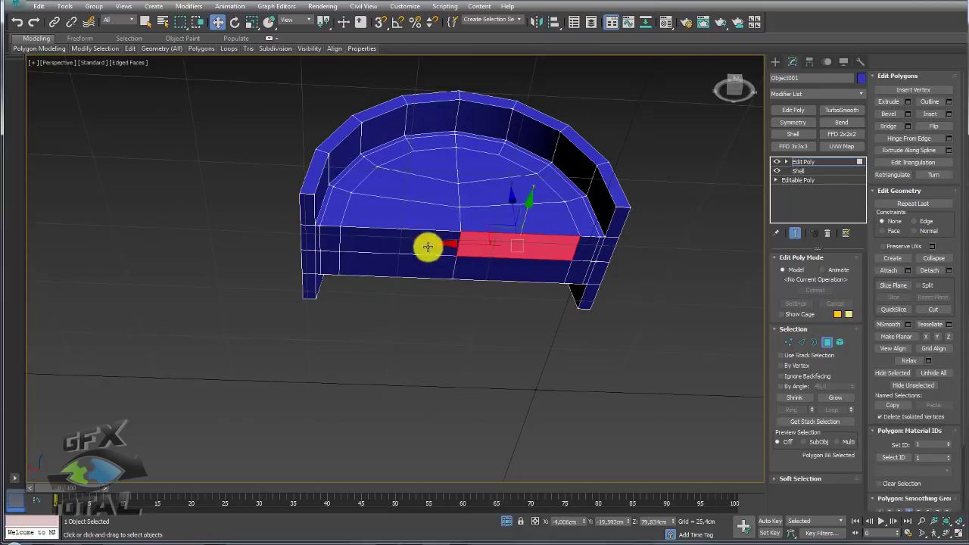
ctrl+click(427, 245)
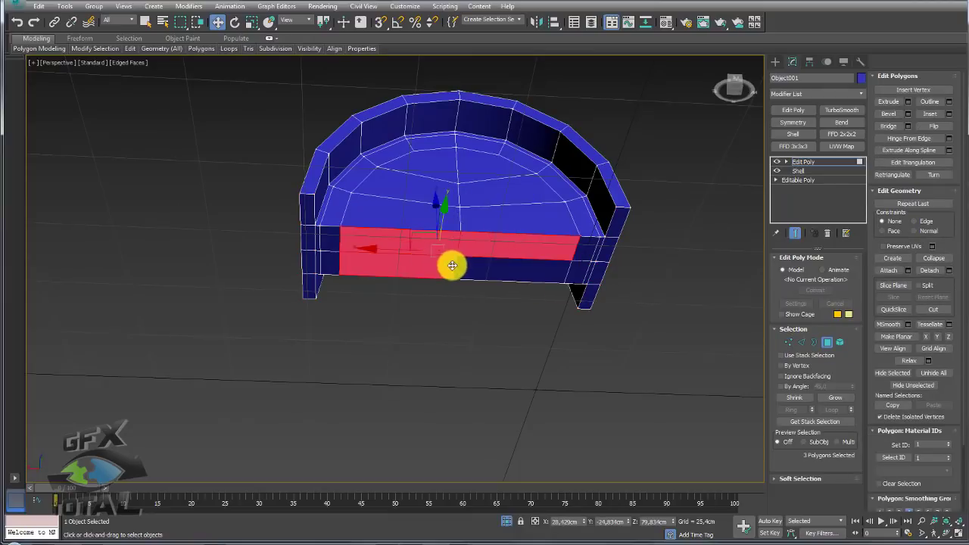
click(907, 102)
drag(480, 194, 486, 191)
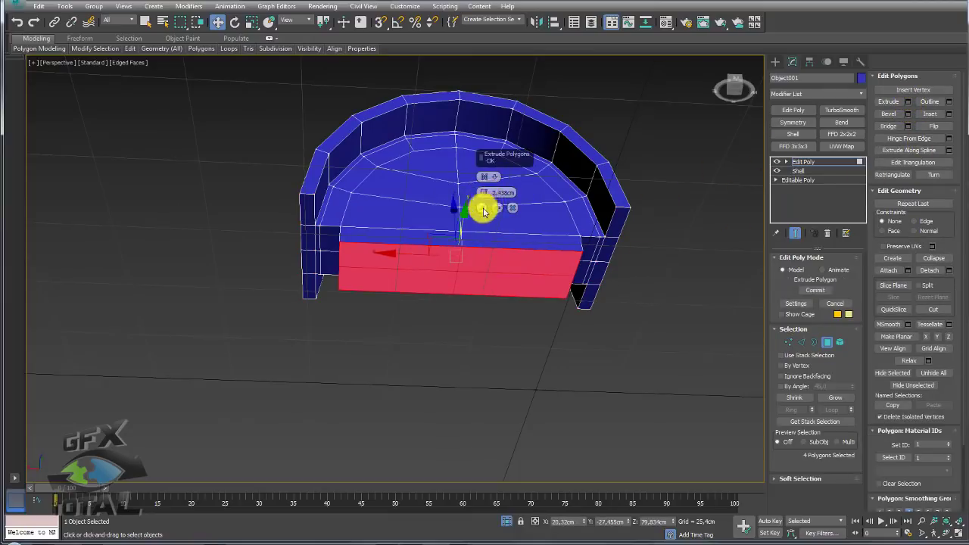
click(483, 211)
Step: Narrow the extruded panel along its width and move it down below the arch
key(r)
drag(383, 268, 402, 268)
key(w)
alt+middle_drag(463, 215, 465, 266)
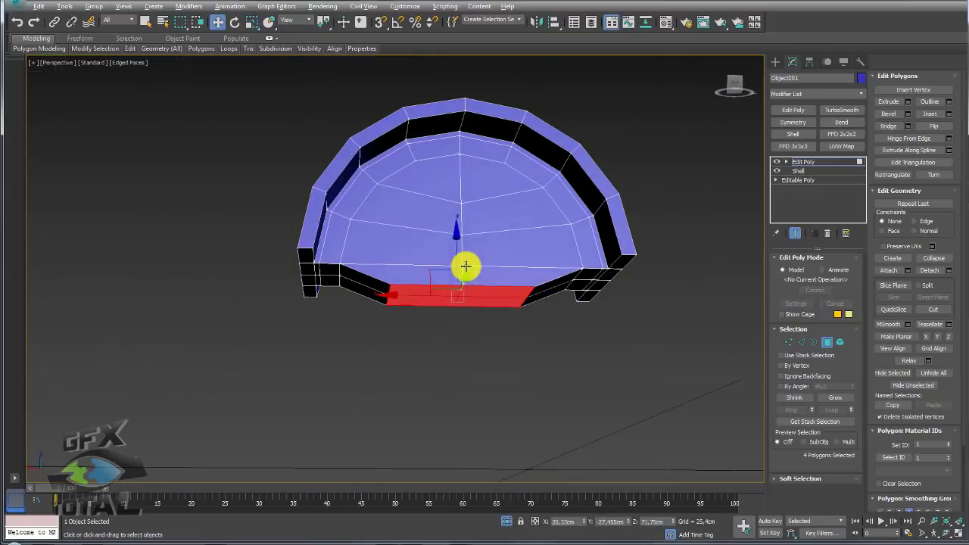
drag(456, 243, 459, 267)
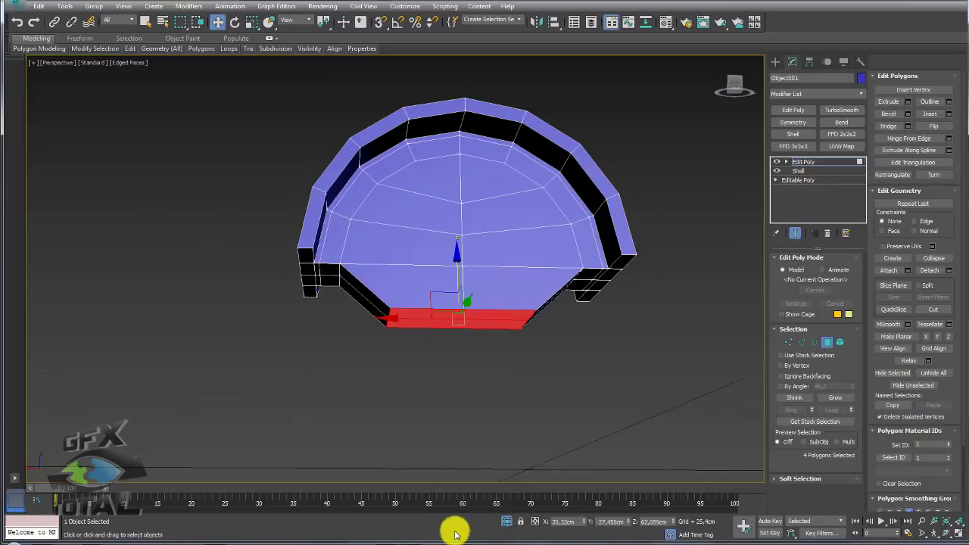
mouse_move(488, 462)
alt+middle_down()
mouse_move(464, 422)
mouse_move(527, 432)
mouse_move(534, 418)
mouse_move(502, 459)
alt+middle_up()
mouse_move(433, 307)
mouse_down()
mouse_move(426, 313)
mouse_move(507, 368)
mouse_up()
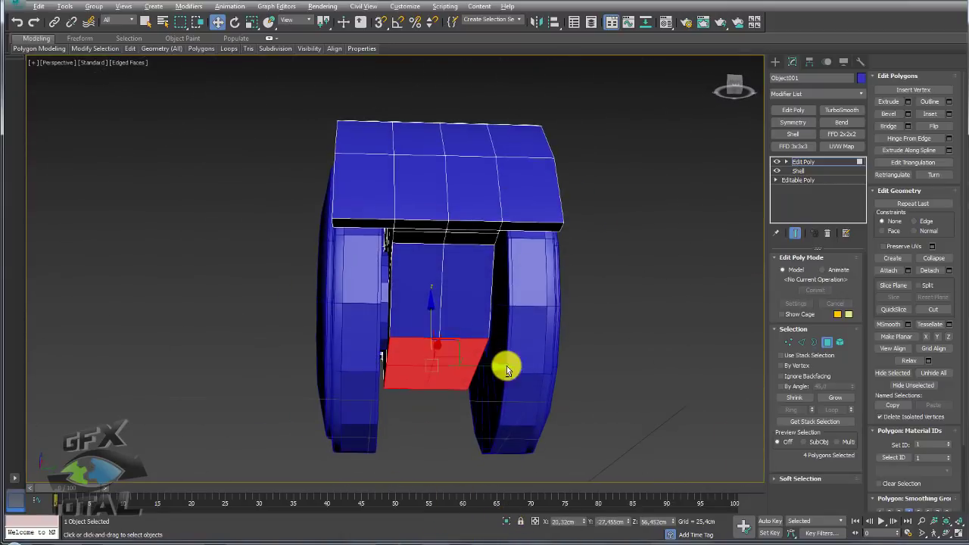
mouse_move(506, 367)
alt+middle_down()
mouse_move(446, 372)
mouse_move(426, 361)
mouse_move(545, 367)
mouse_move(482, 372)
mouse_move(489, 401)
alt+middle_up()
key(z)
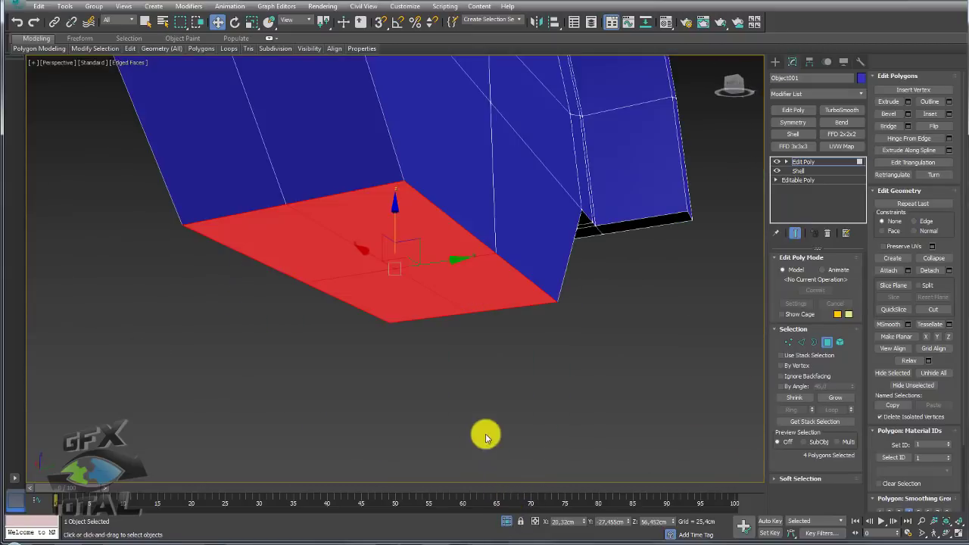
alt+middle_drag(484, 434, 456, 413)
scroll(457, 413, down, 5)
Step: Add a 1-iteration TurboSmooth to Object001, then reselect Edit Poly beneath it
click(816, 164)
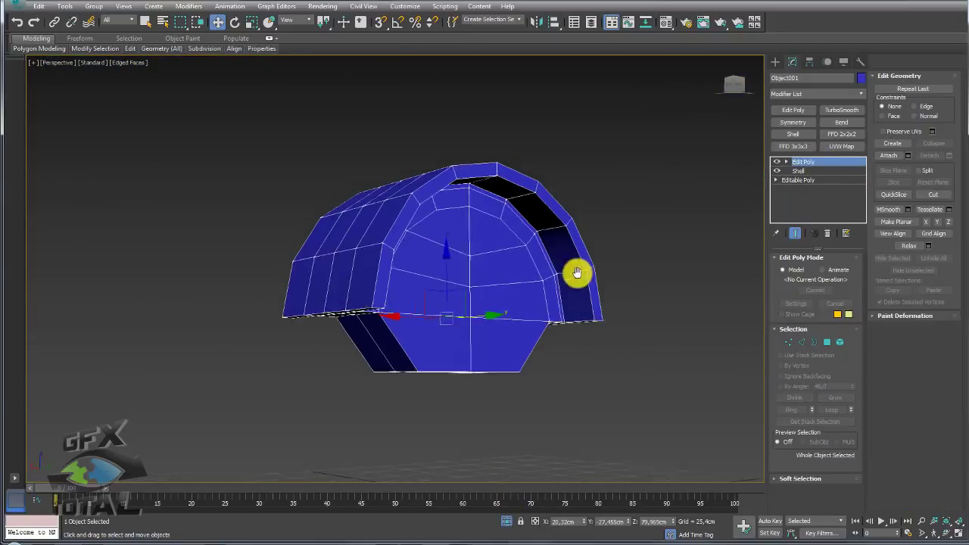
alt+middle_drag(577, 273, 835, 125)
click(840, 111)
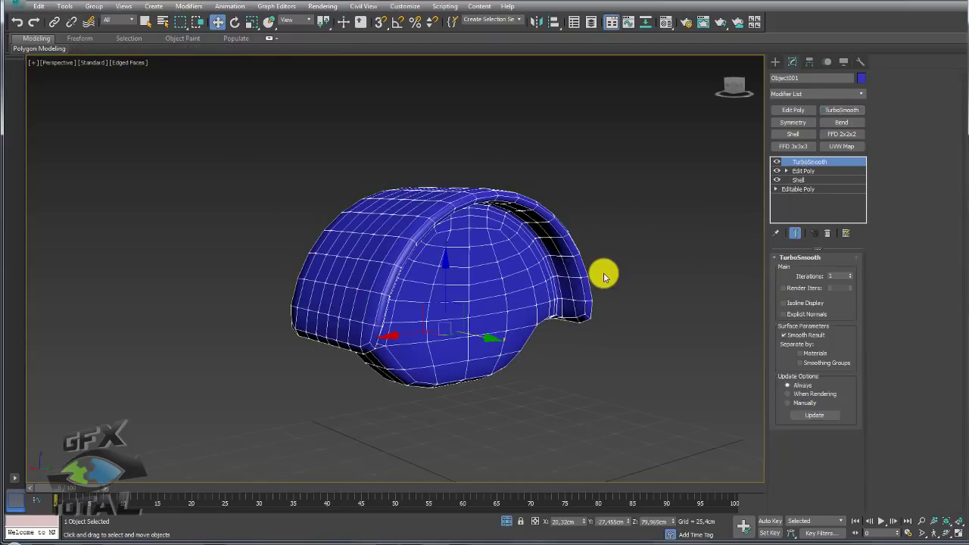
mouse_move(601, 273)
alt+middle_down()
mouse_move(653, 309)
mouse_move(567, 305)
mouse_move(572, 257)
mouse_move(653, 245)
mouse_move(616, 264)
mouse_move(363, 264)
alt+middle_up()
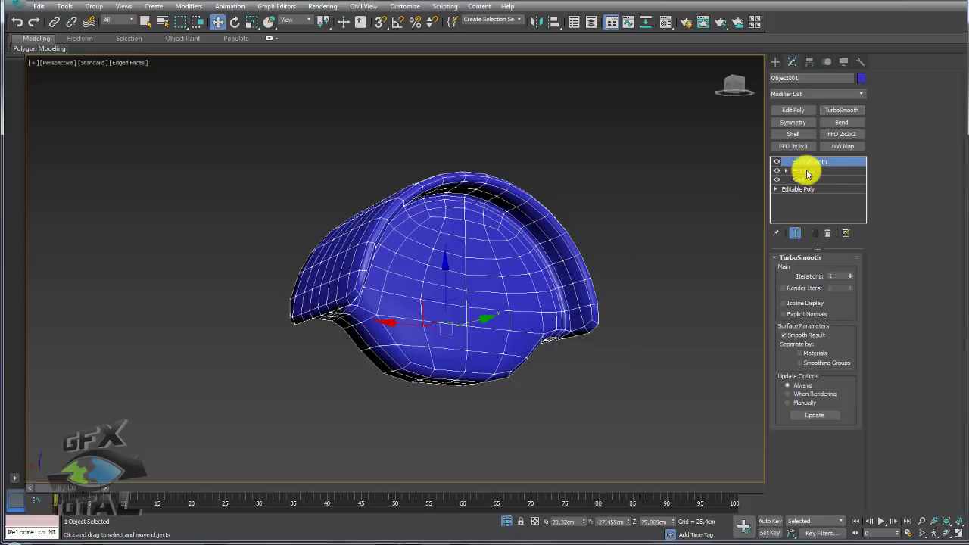
click(801, 171)
Step: With smoothing hidden, select the first two edges where the arch meets the block
click(802, 342)
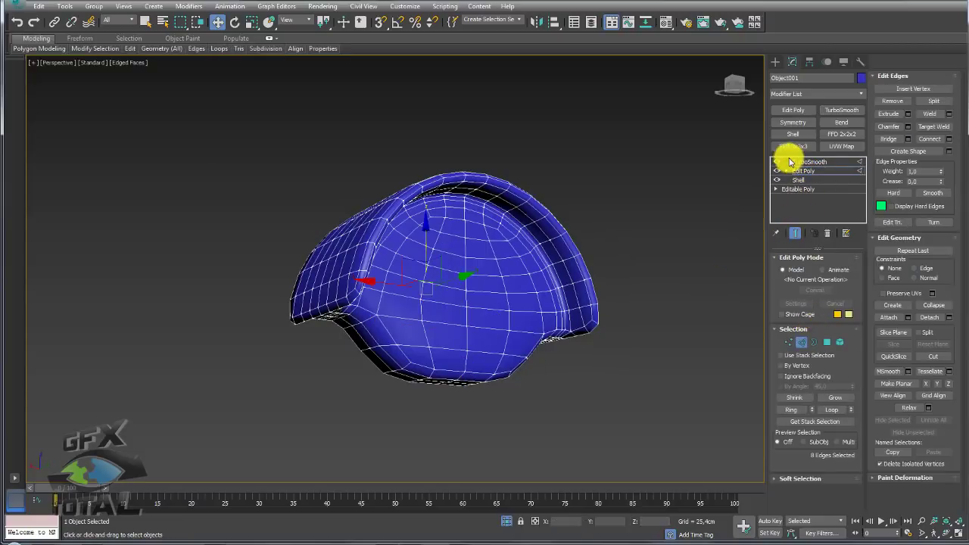
click(777, 161)
scroll(368, 303, up, 2)
click(357, 298)
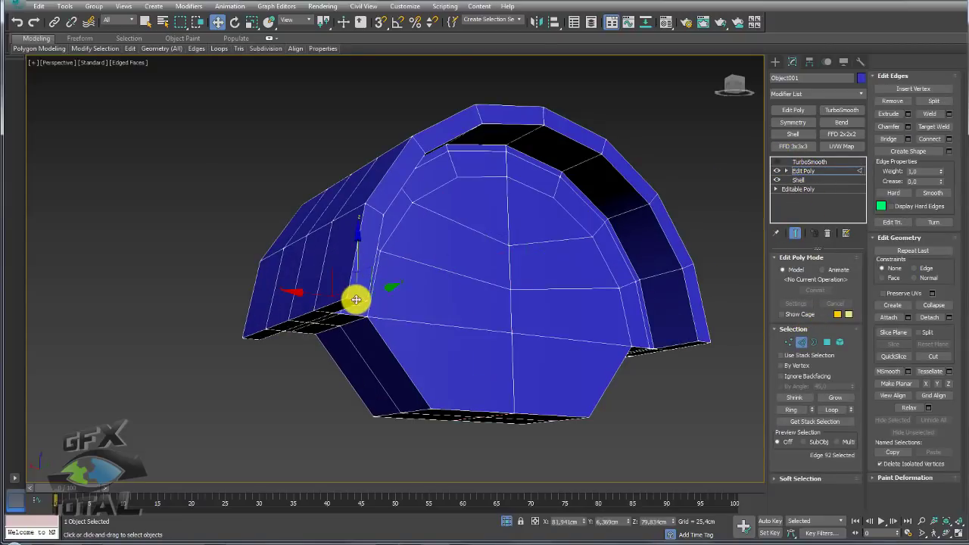
mouse_move(357, 298)
alt+middle_down()
mouse_move(378, 292)
mouse_move(451, 314)
mouse_move(444, 307)
mouse_move(534, 346)
mouse_move(472, 340)
mouse_move(706, 339)
alt+middle_up()
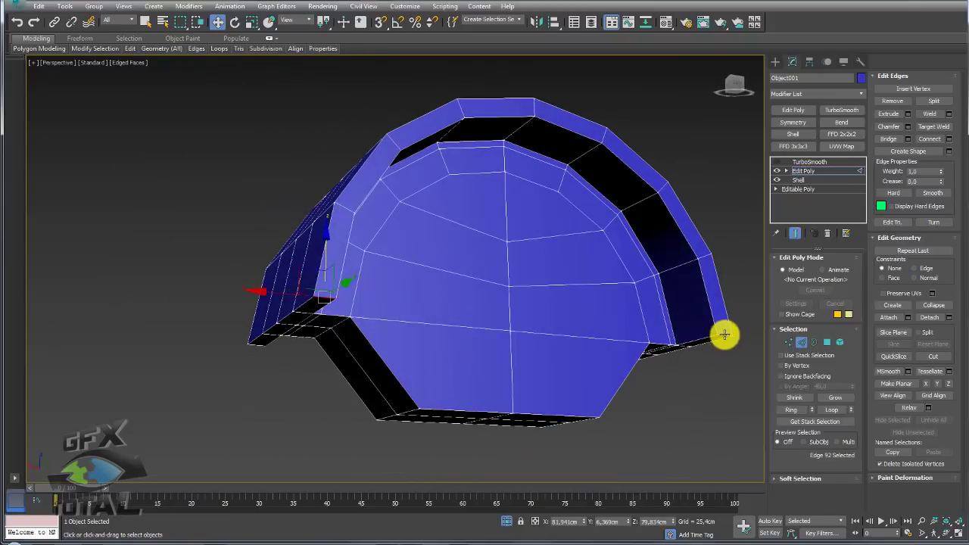
ctrl+click(671, 333)
alt+middle_drag(364, 339, 422, 320)
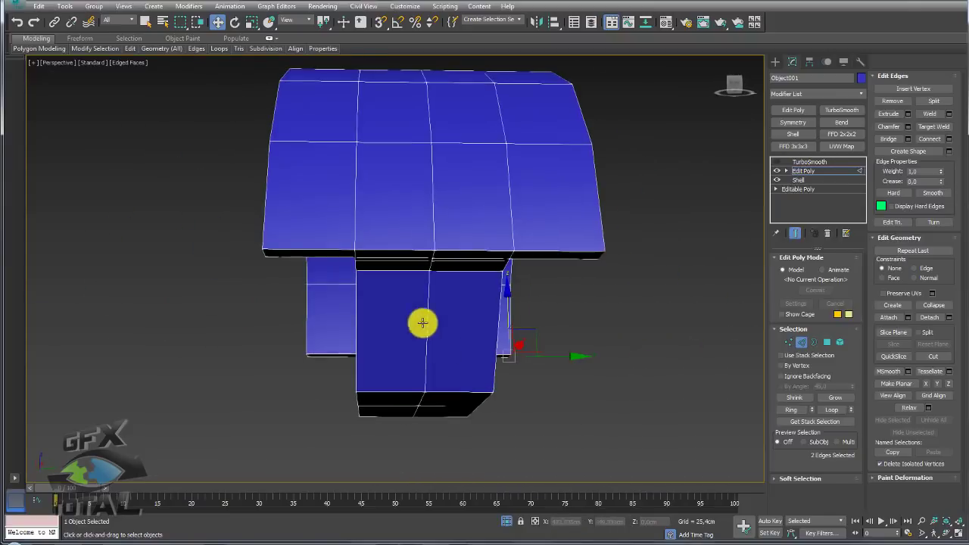
Step: Add the remaining edges and convert the selection to its 8 vertices
ctrl+click(263, 252)
mouse_move(263, 253)
alt+middle_down()
mouse_move(223, 275)
mouse_move(359, 254)
alt+middle_up()
ctrl+click(383, 223)
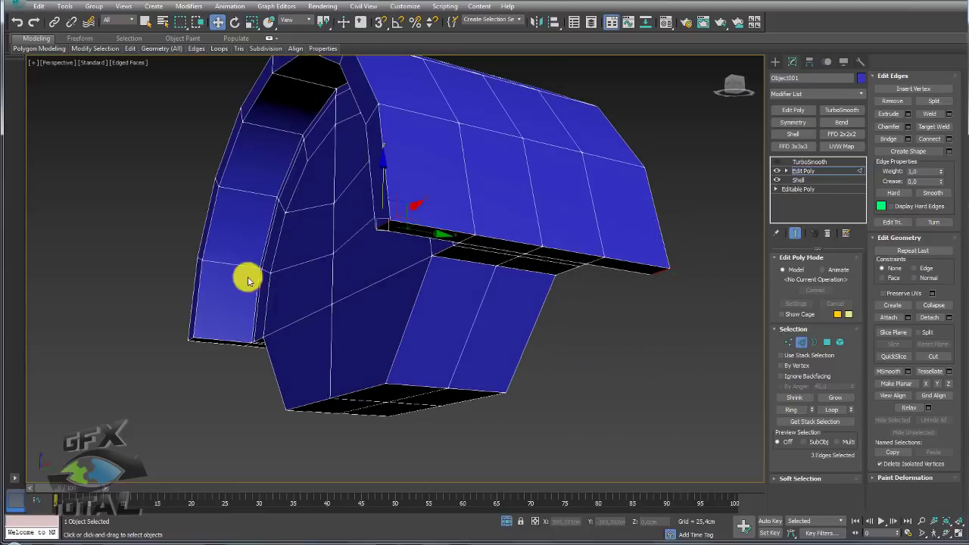
alt+middle_drag(249, 277, 62, 347)
ctrl+click(121, 319)
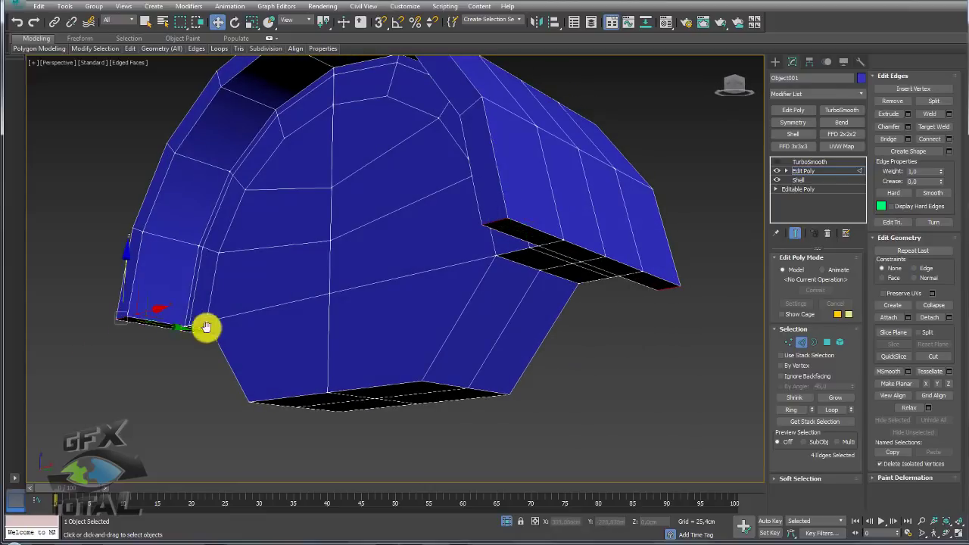
alt+middle_drag(205, 329, 616, 325)
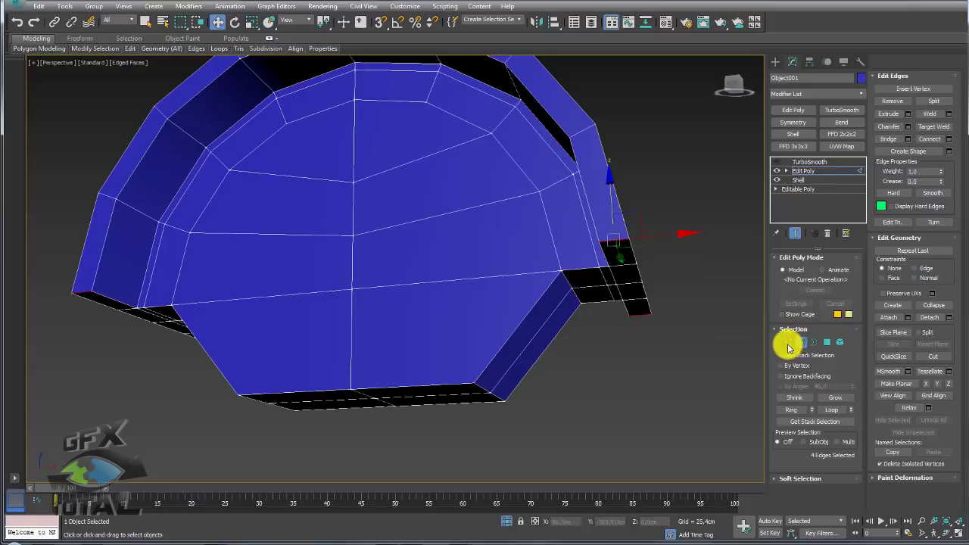
ctrl+click(788, 343)
alt+middle_drag(649, 293, 634, 318)
scroll(609, 299, up, 3)
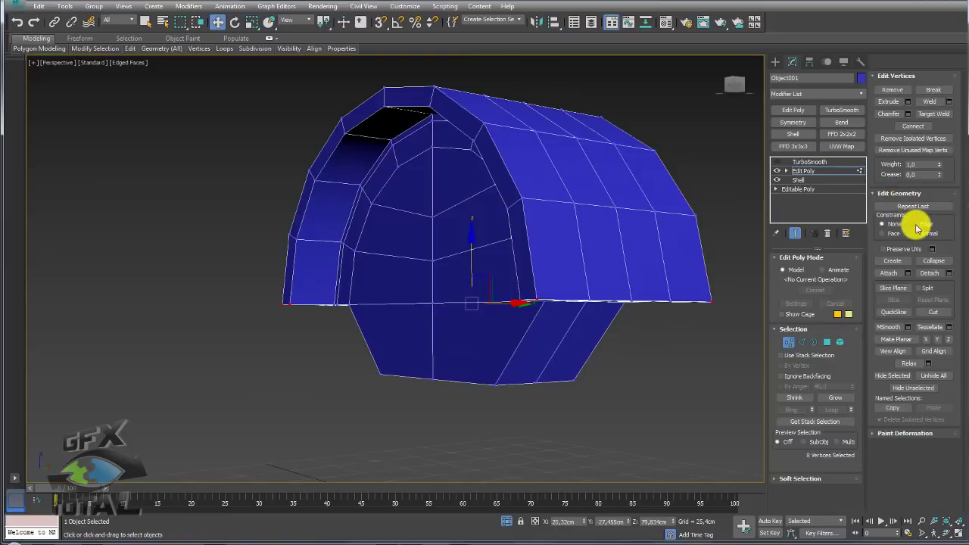
Step: With edge constraint on, slide the selected vertices up and scale them inward
click(914, 224)
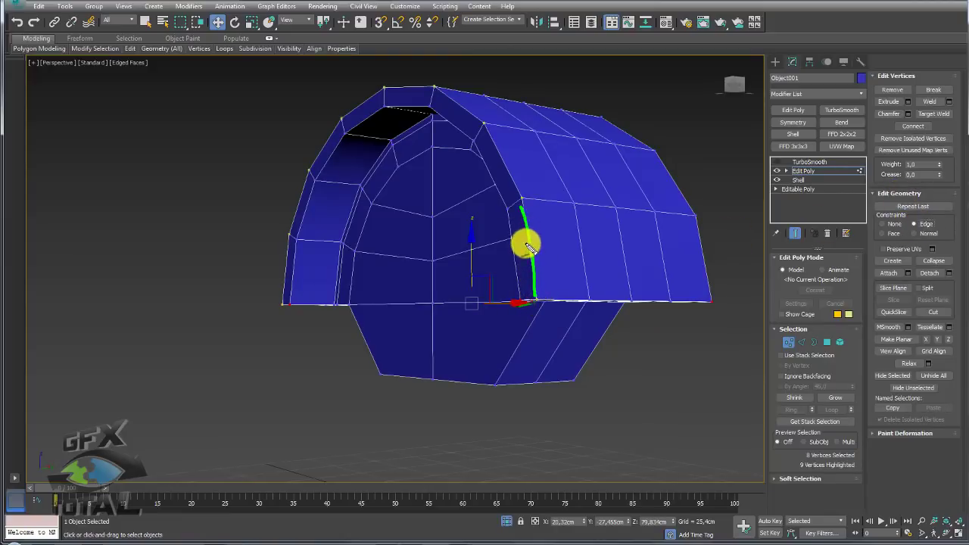
alt+middle_drag(530, 240, 467, 242)
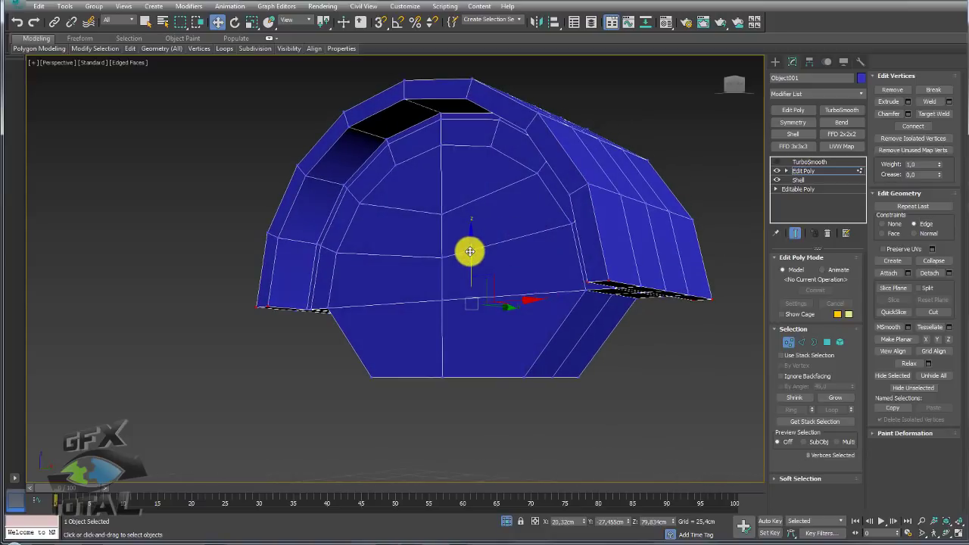
drag(470, 251, 470, 237)
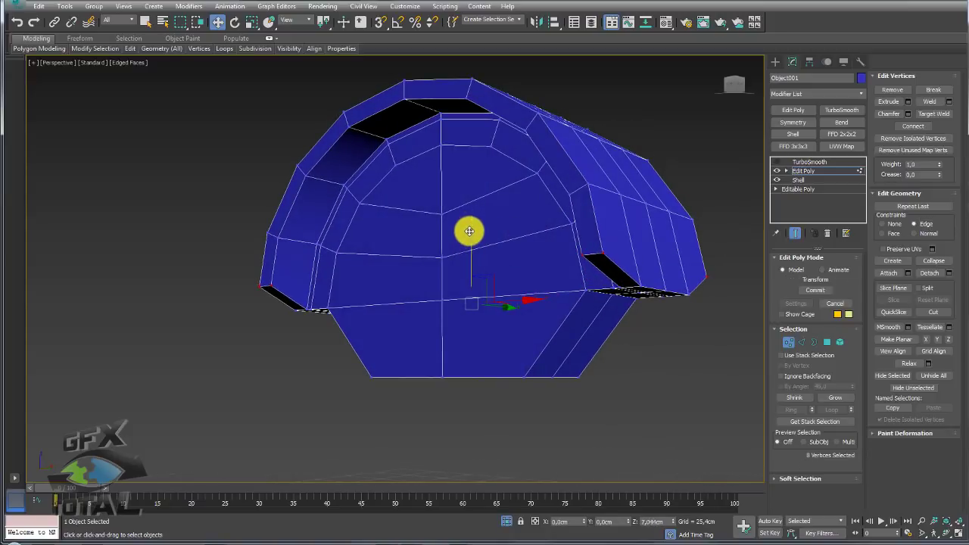
alt+middle_drag(484, 253, 439, 260)
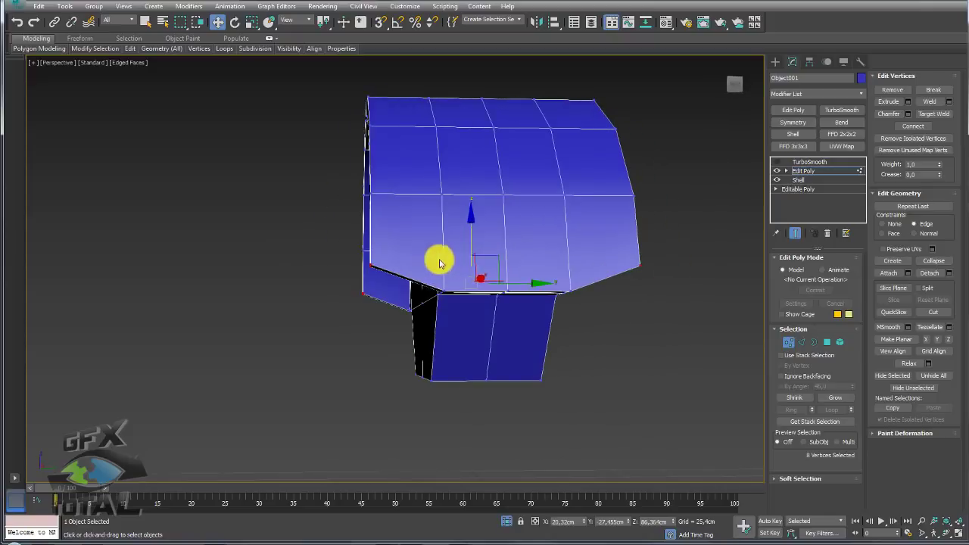
key(r)
drag(397, 286, 399, 286)
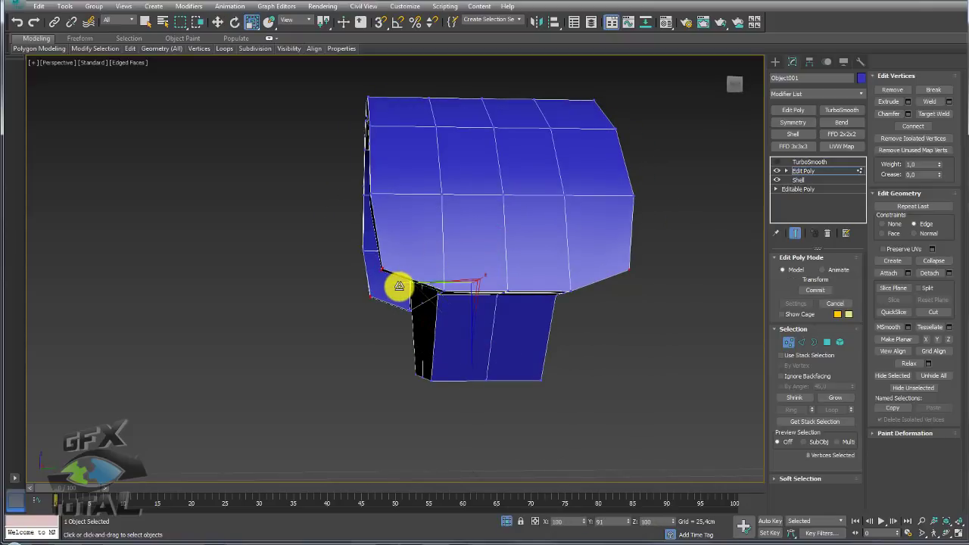
mouse_move(400, 286)
alt+middle_down()
mouse_move(580, 292)
mouse_move(459, 310)
alt+middle_up()
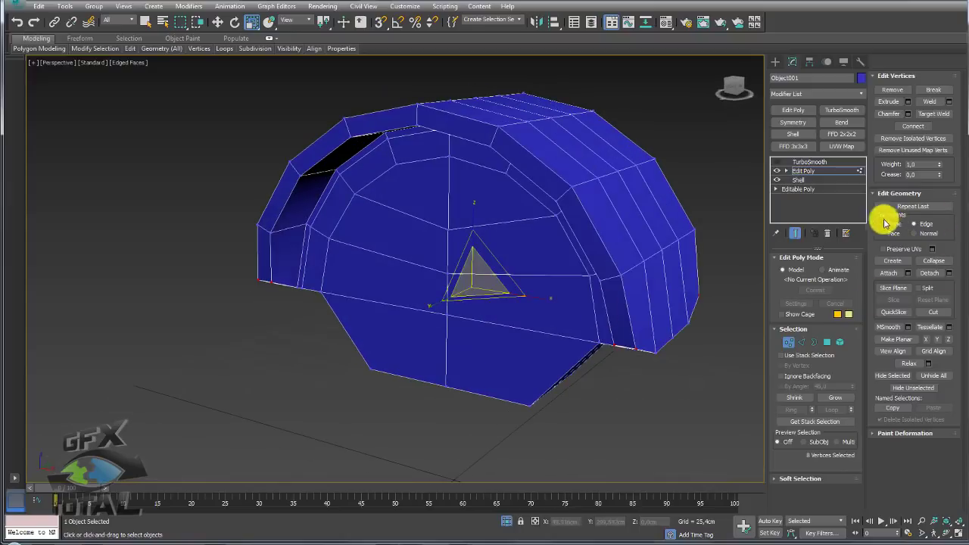
alt+middle_drag(664, 313, 500, 303)
Step: Re-enable TurboSmooth so the housing shows as a rounded arched shell
click(809, 168)
click(809, 162)
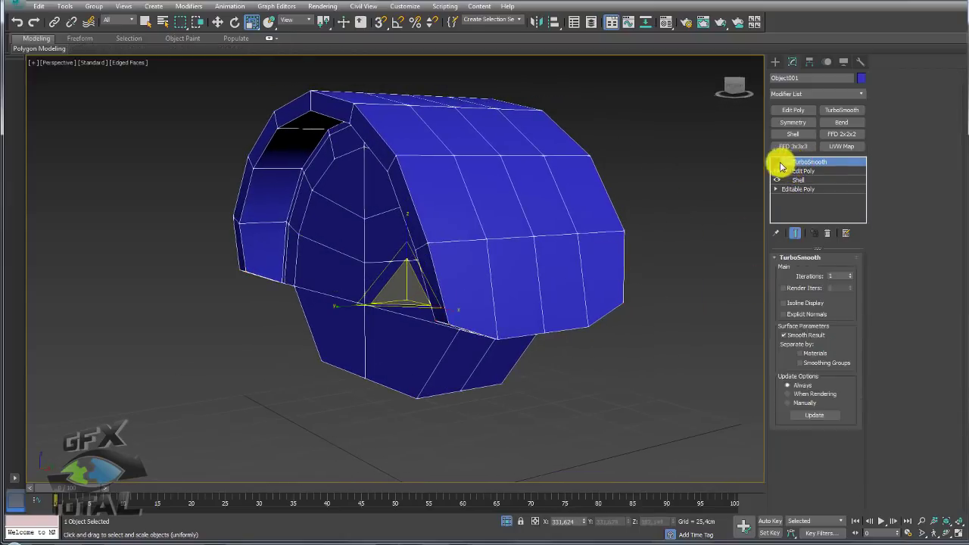
click(776, 161)
mouse_move(629, 292)
alt+middle_down()
mouse_move(535, 292)
mouse_move(602, 279)
mouse_move(686, 307)
alt+middle_up()
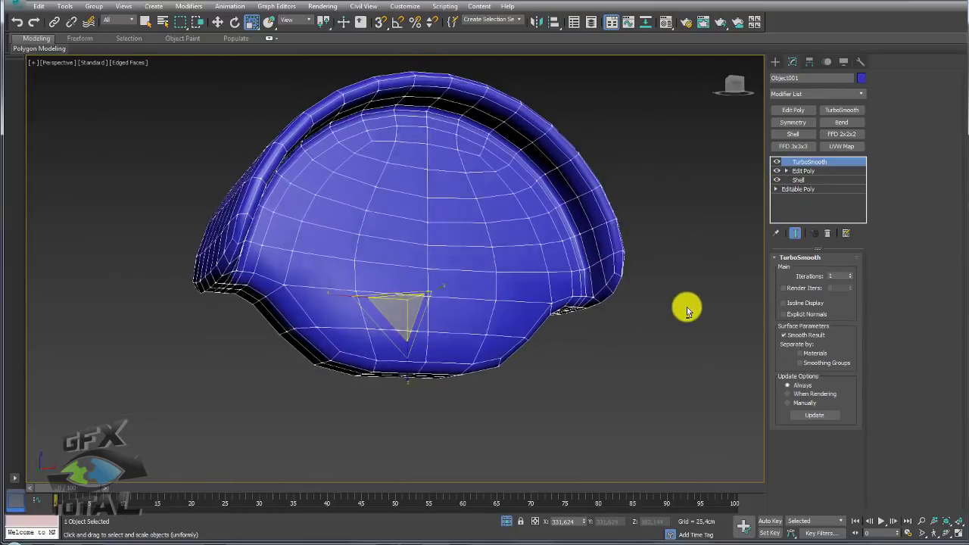
Step: Ring-select edges on the base mesh and connect them with a pinch of 57
click(785, 171)
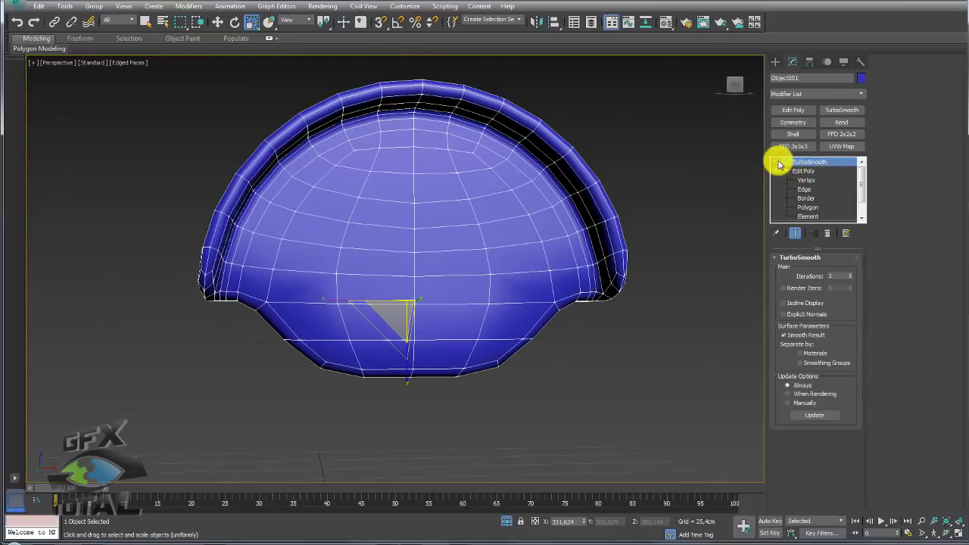
click(776, 161)
click(806, 189)
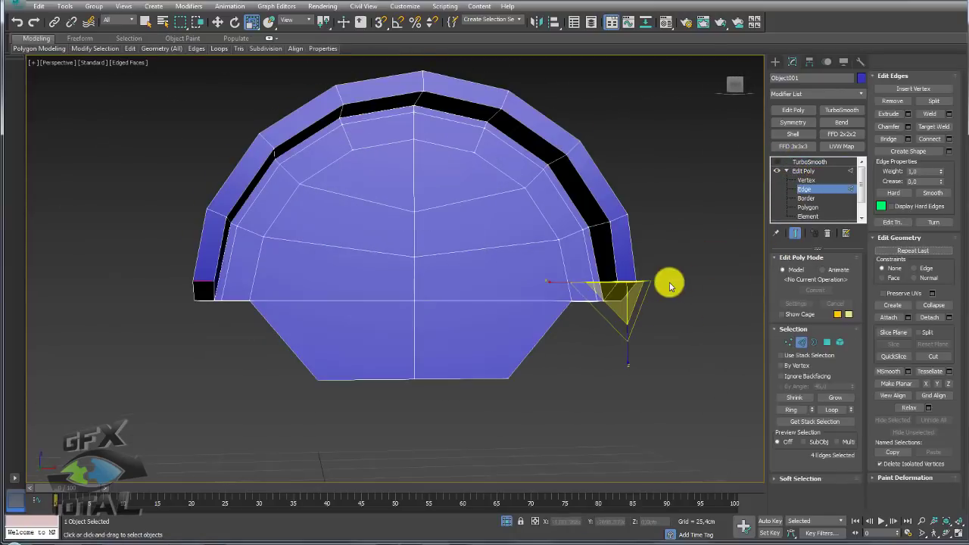
click(795, 409)
alt+middle_drag(703, 388, 681, 384)
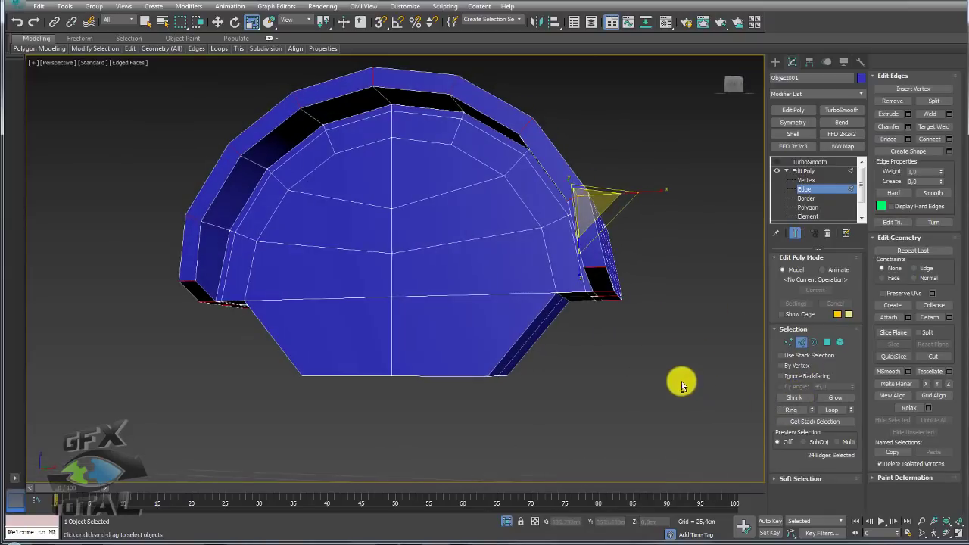
click(950, 139)
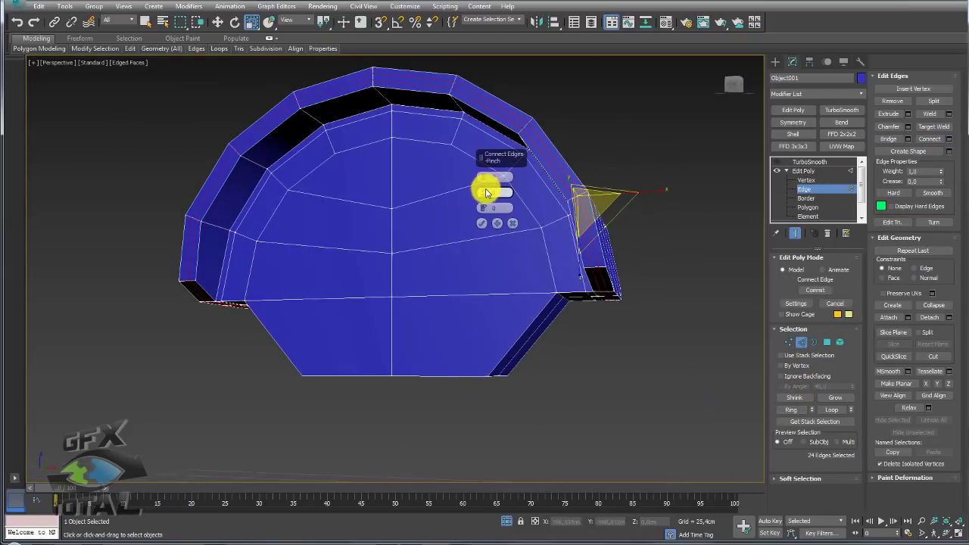
drag(486, 193, 488, 128)
drag(491, 68, 491, 65)
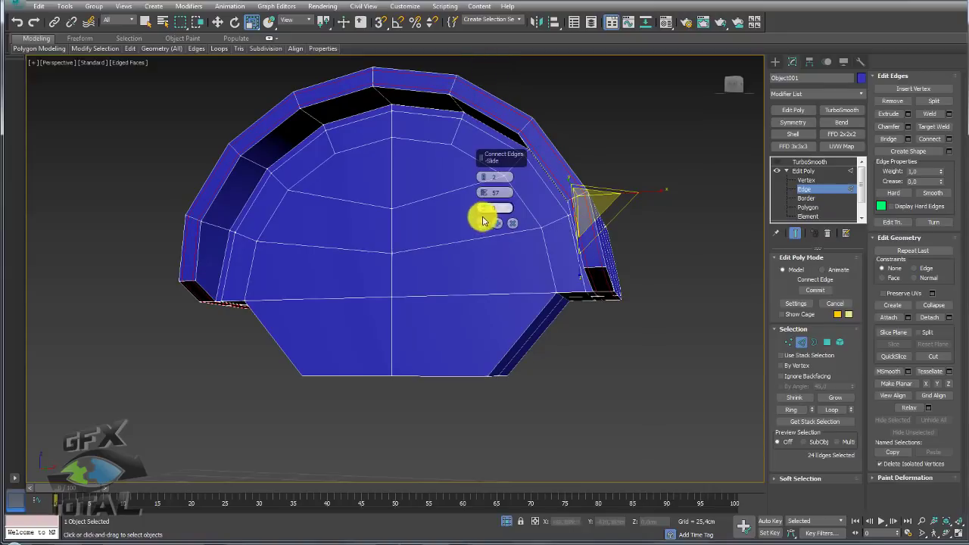
click(482, 224)
Step: Raise TurboSmooth iterations to 2 and reselect the housing
click(807, 171)
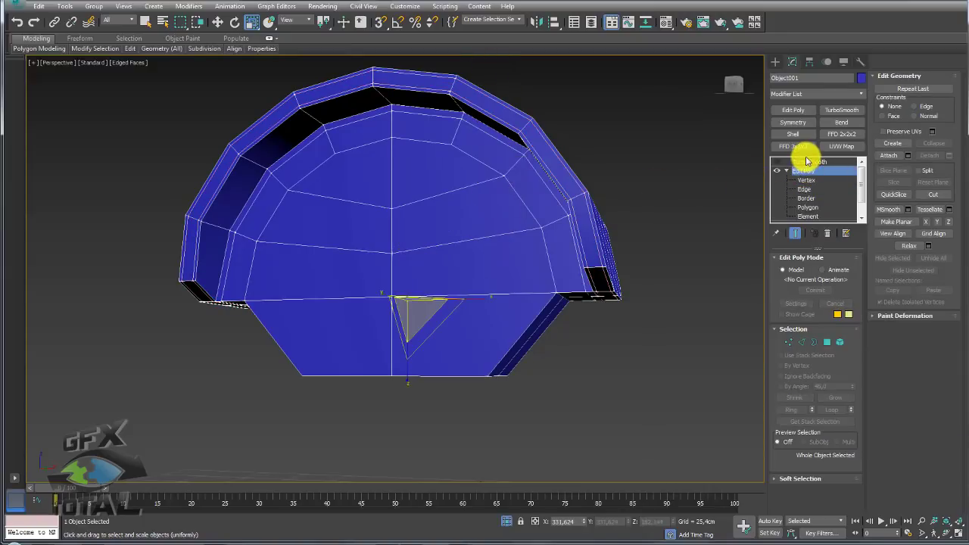
mouse_move(594, 238)
alt+middle_down()
mouse_move(605, 270)
mouse_move(541, 299)
mouse_move(621, 290)
mouse_move(461, 295)
alt+middle_up()
click(854, 274)
click(661, 266)
click(461, 294)
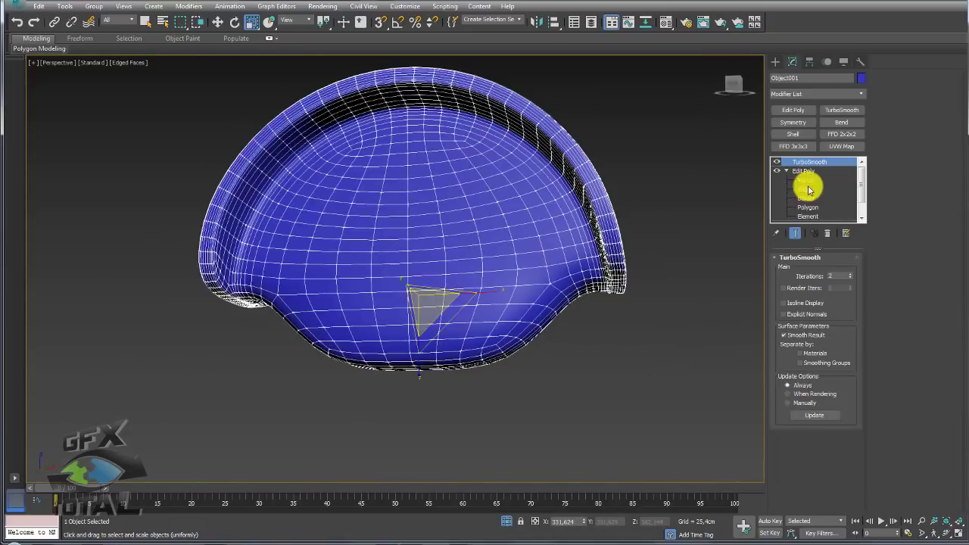
Step: Connect a 22-edge ring on the side block into a new loop with slide -88
click(812, 189)
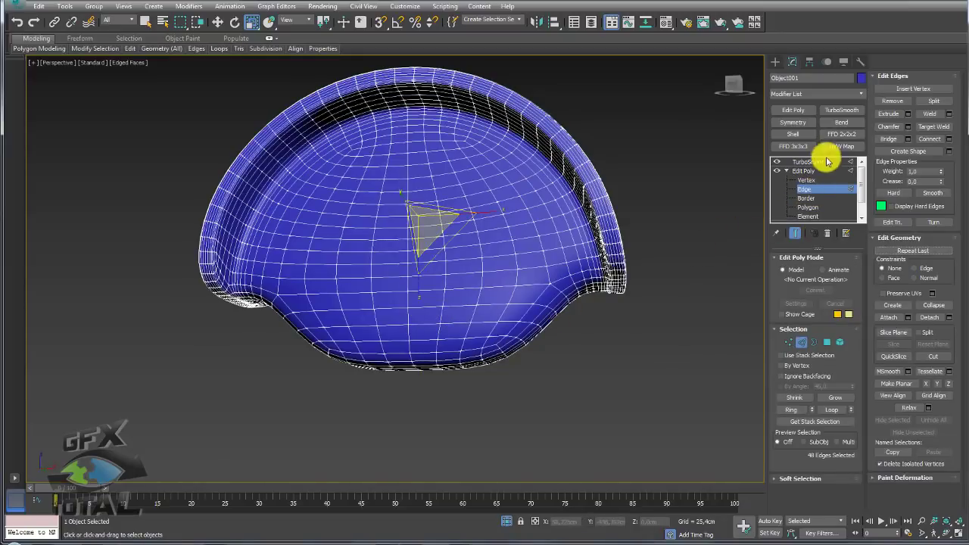
click(779, 162)
alt+middle_drag(629, 278, 569, 247)
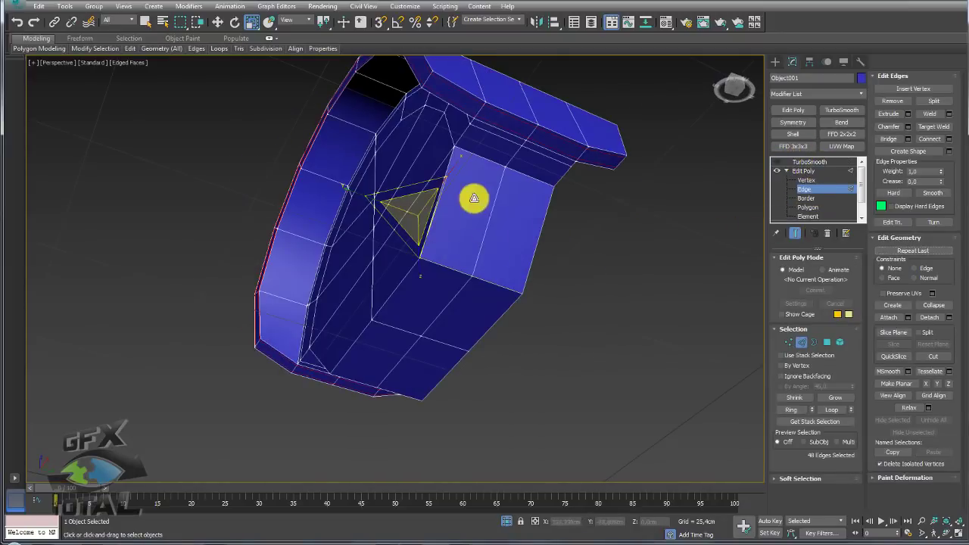
click(452, 270)
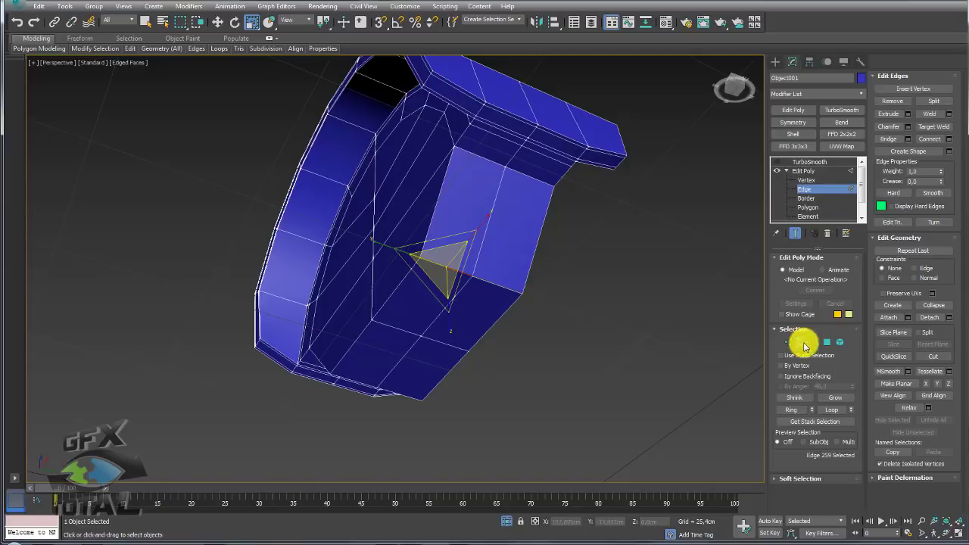
click(793, 410)
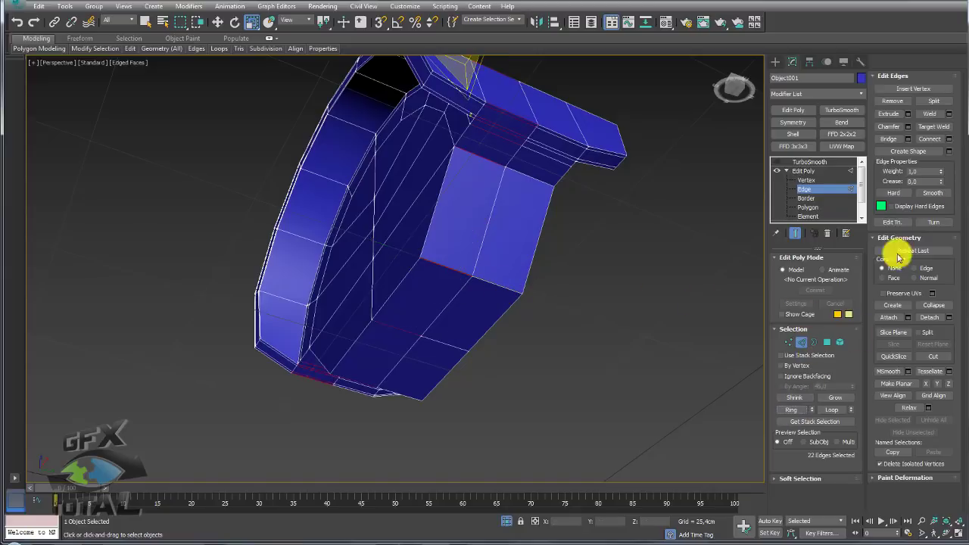
click(950, 140)
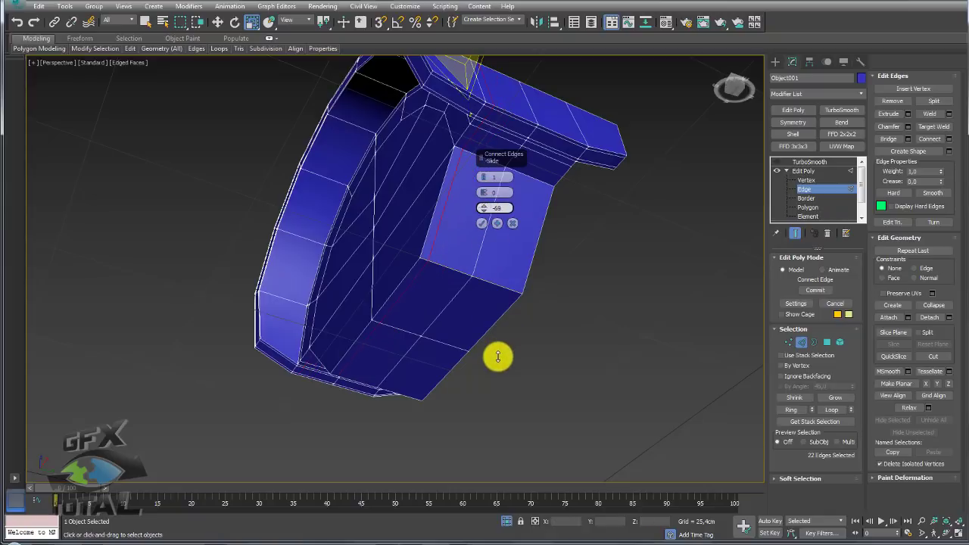
drag(496, 396, 496, 397)
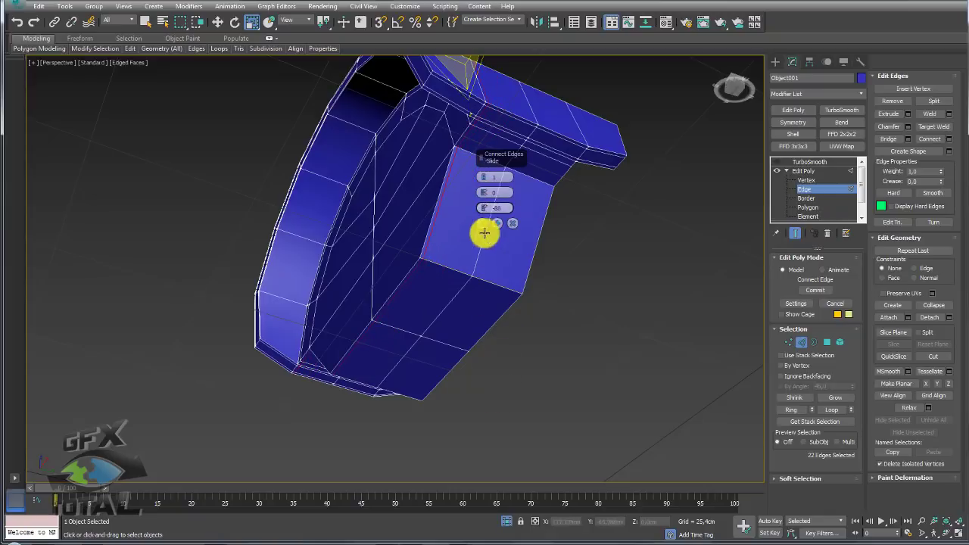
click(482, 224)
mouse_move(482, 227)
alt+middle_down()
mouse_move(488, 277)
mouse_move(530, 249)
alt+middle_up()
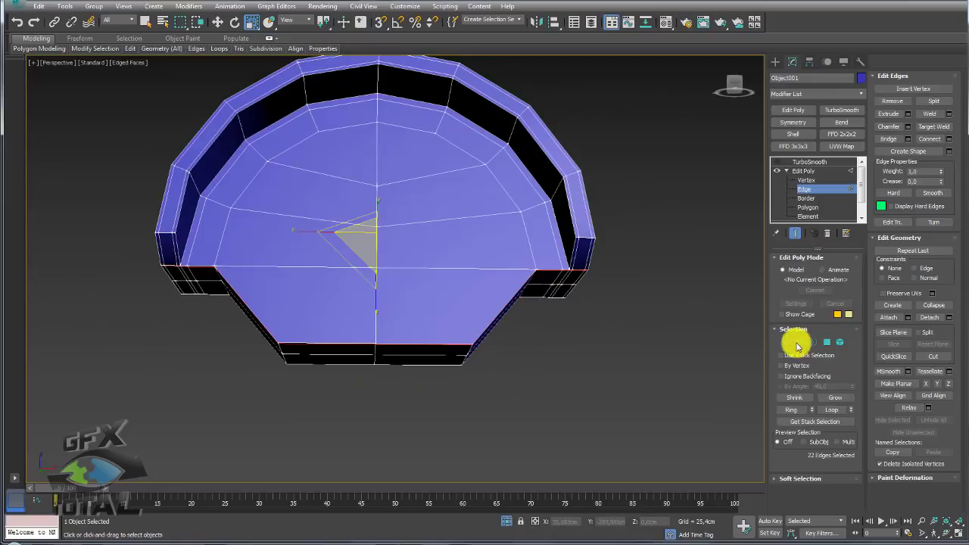
Step: Lower the bottom front vertices and raise the two central front vertices
click(789, 342)
drag(364, 345, 365, 344)
key(w)
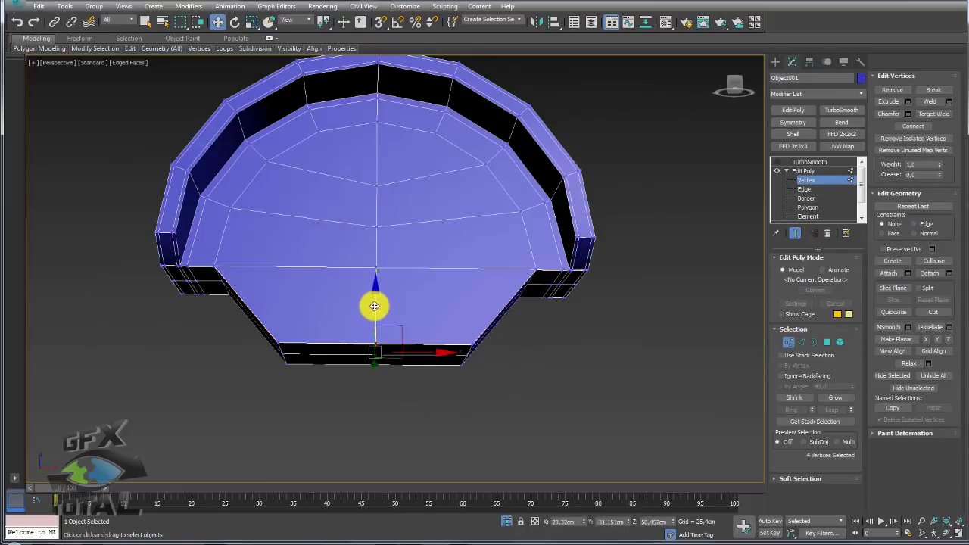
drag(374, 306, 376, 320)
scroll(364, 270, up, 3)
alt+middle_drag(356, 275, 432, 381)
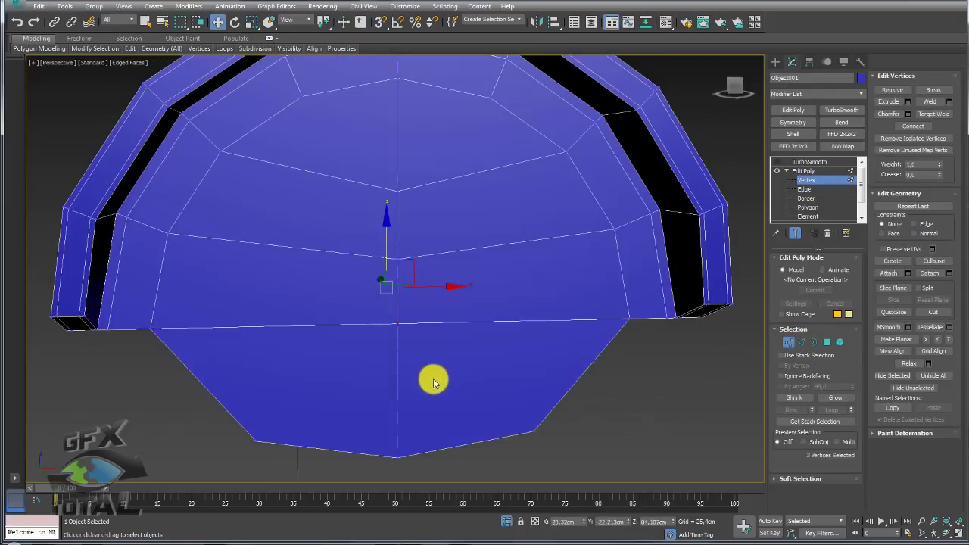
drag(432, 381, 346, 300)
drag(385, 270, 387, 229)
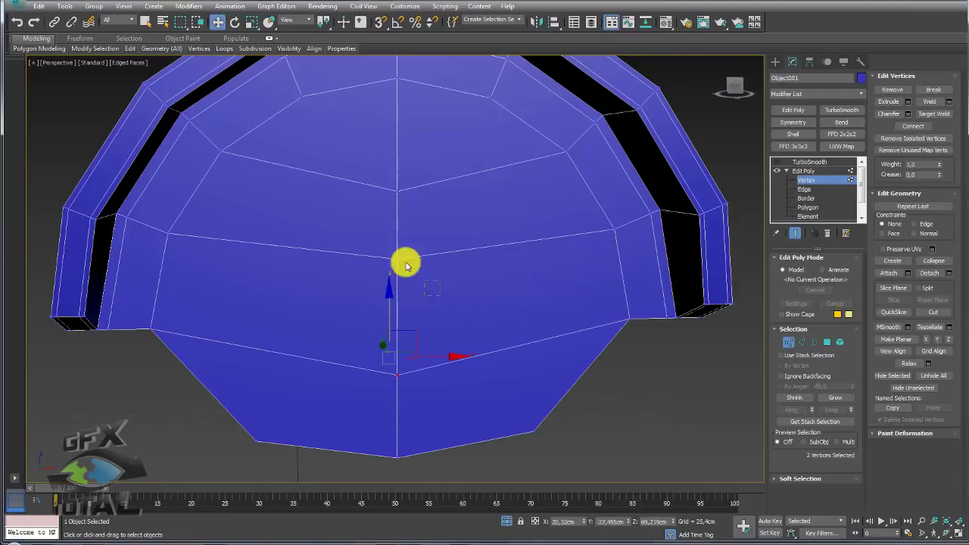
scroll(432, 298, down, 5)
scroll(468, 341, down, 2)
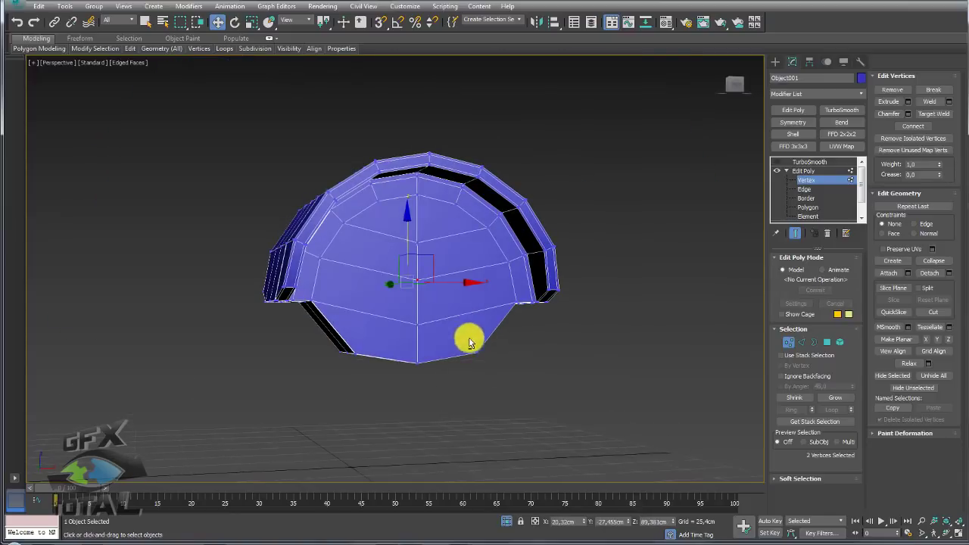
Step: Turn TurboSmooth back on to show the densely smoothed housing
click(803, 170)
click(806, 161)
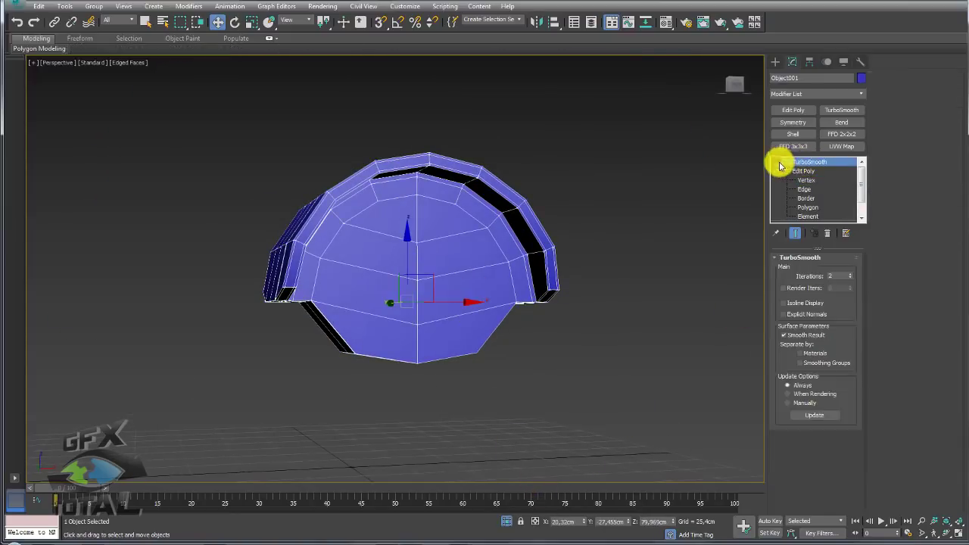
mouse_move(586, 254)
alt+middle_down()
mouse_move(655, 225)
mouse_move(564, 239)
alt+middle_up()
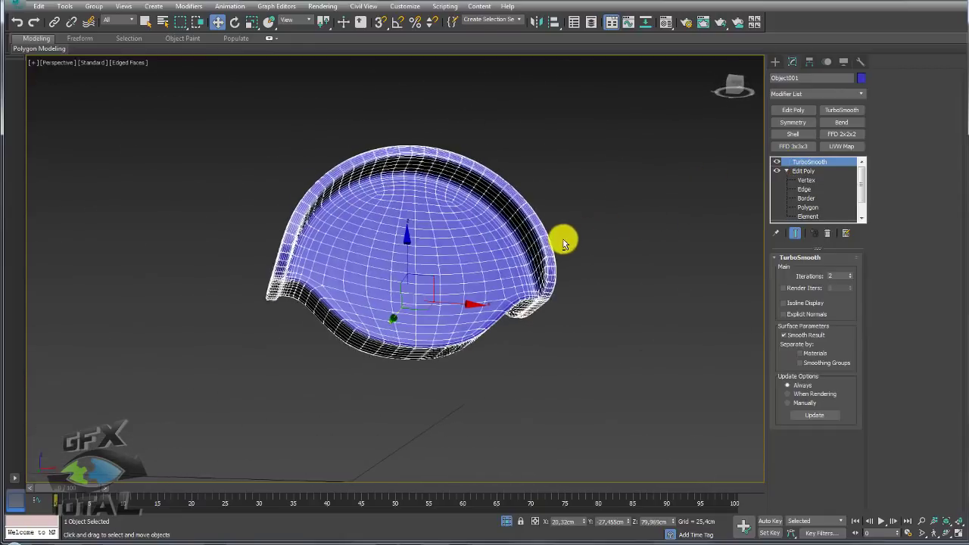
click(807, 197)
Step: With smoothing hidden, select all the polygons on the housing's front
alt+middle_drag(442, 268, 712, 190)
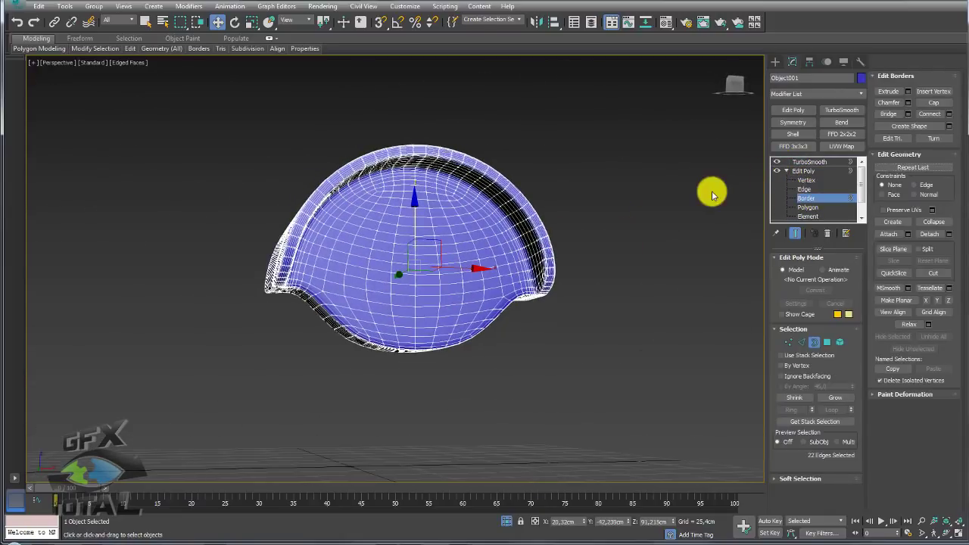
click(776, 161)
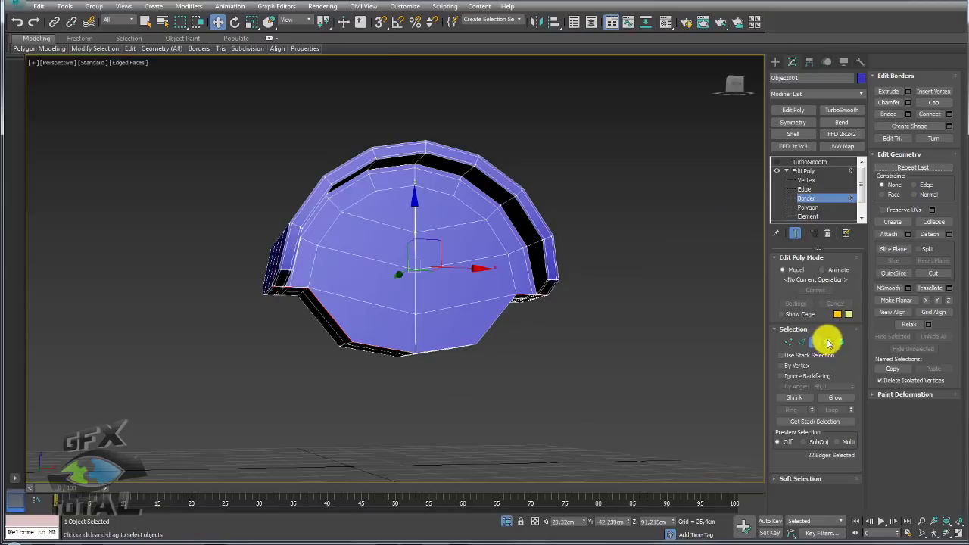
click(828, 343)
click(433, 310)
ctrl+click(436, 261)
ctrl+click(433, 226)
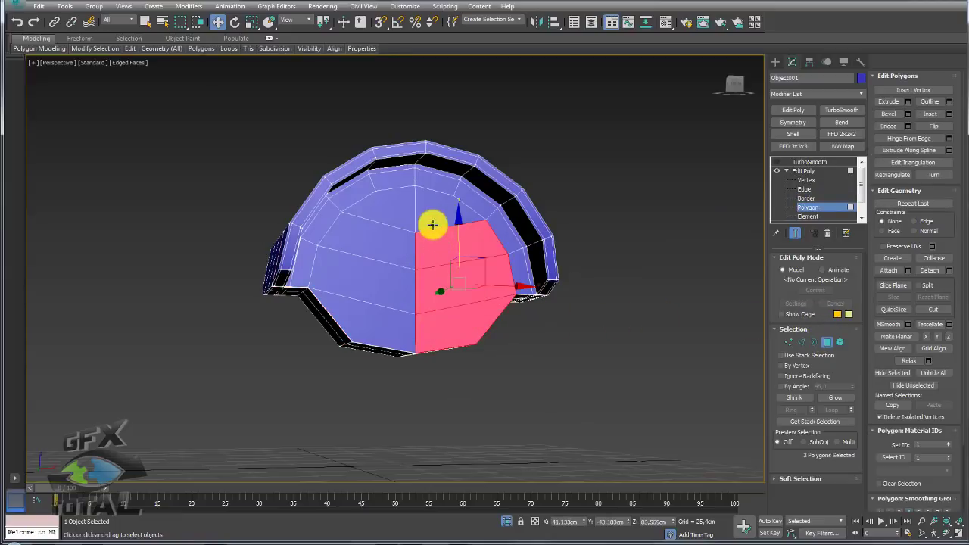
ctrl+click(404, 218)
ctrl+click(381, 255)
ctrl+click(363, 275)
ctrl+click(371, 318)
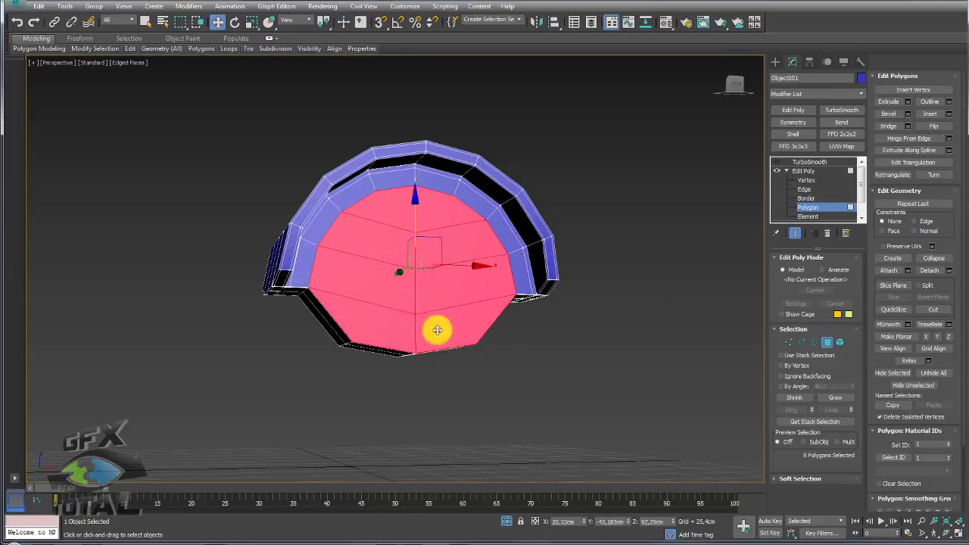
Step: Inset the selected front faces by 14cm
click(948, 114)
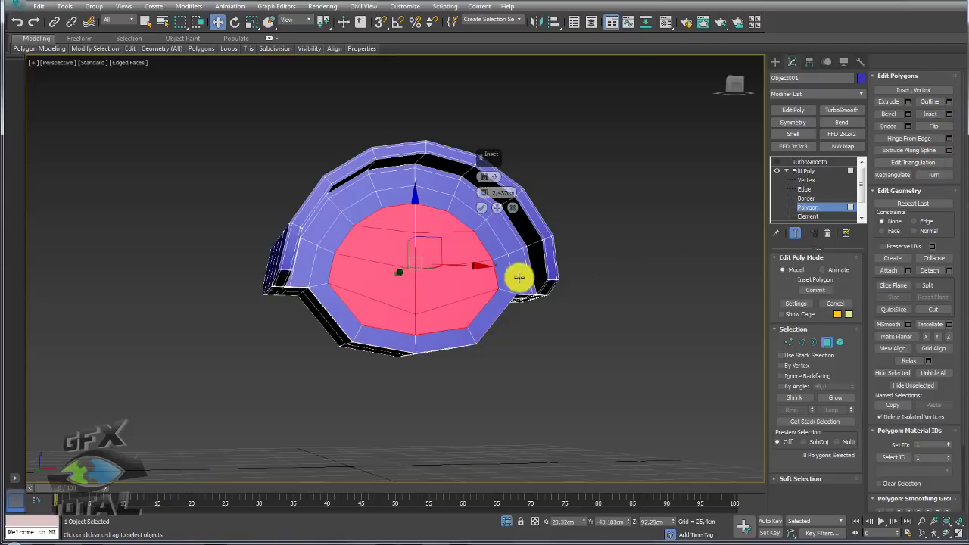
drag(488, 195, 486, 191)
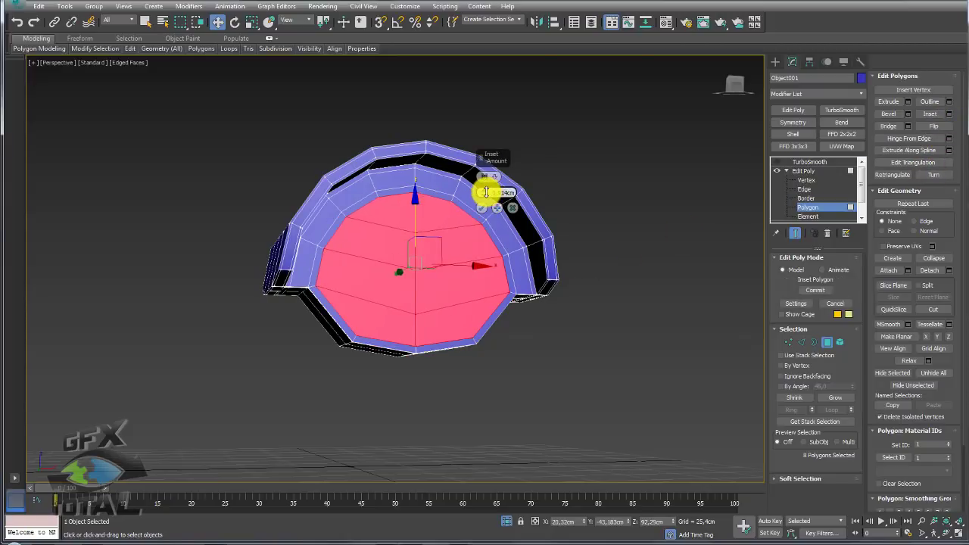
click(483, 209)
scroll(439, 256, up, 2)
scroll(394, 287, up, 1)
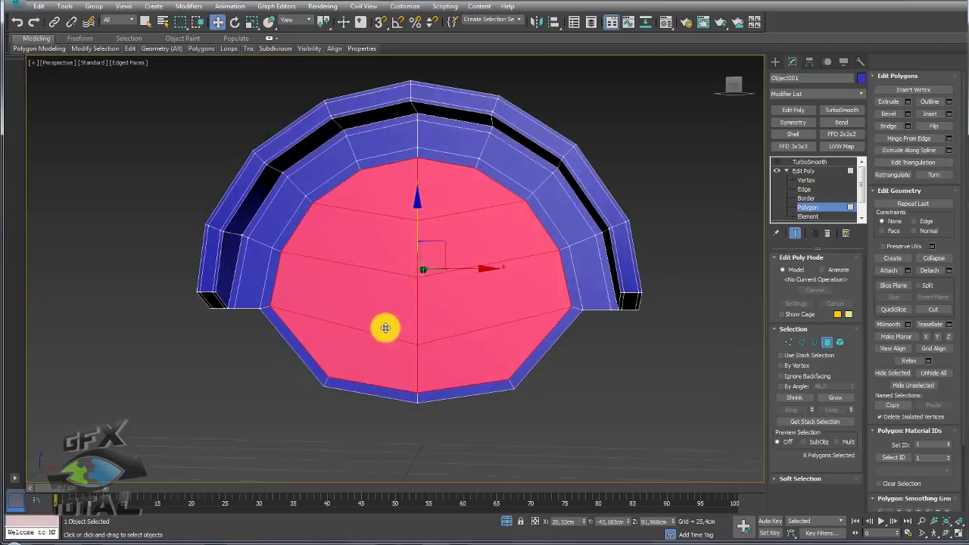
alt+middle_drag(438, 328, 454, 328)
Step: Box-select and delete the polygons on one half of the housing
click(787, 344)
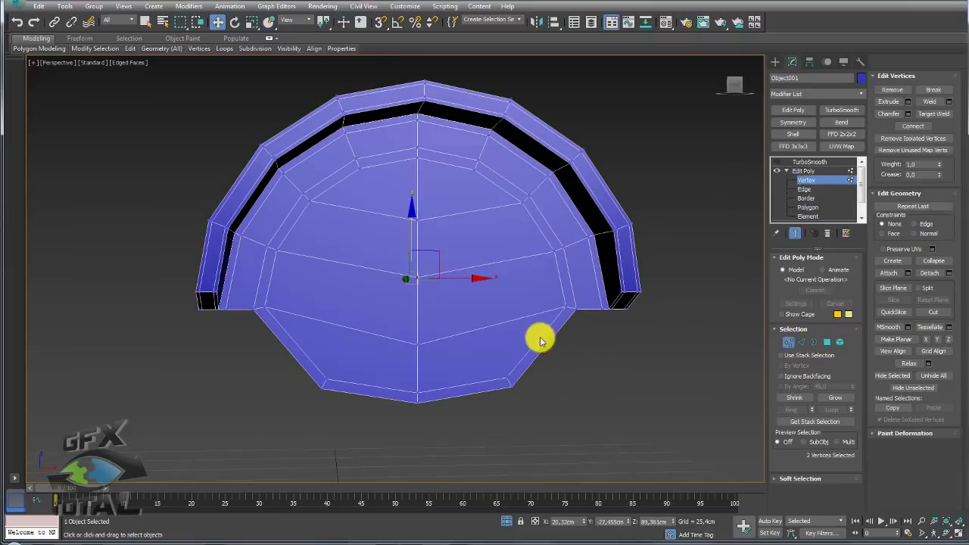
alt+middle_drag(538, 335, 627, 328)
scroll(628, 324, down, 2)
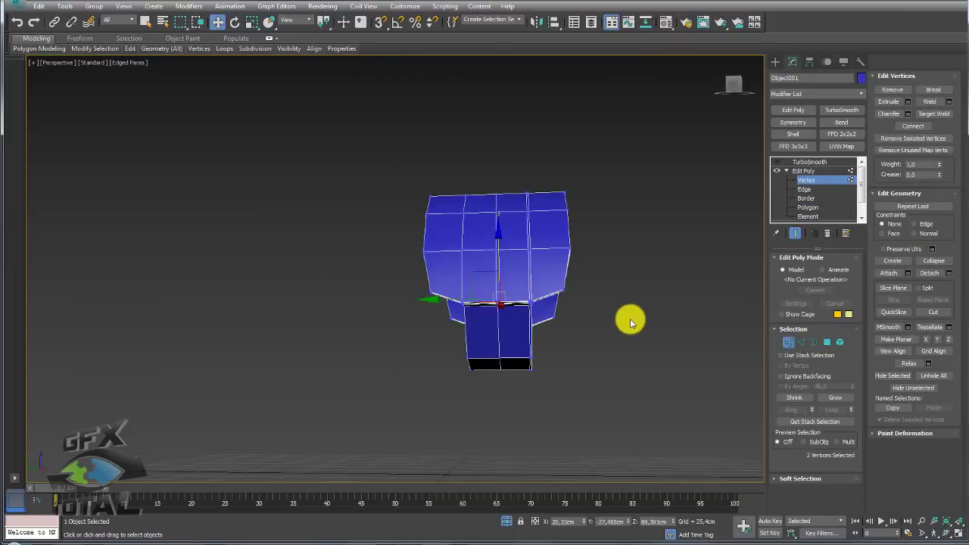
click(825, 343)
mouse_move(335, 185)
mouse_down()
mouse_move(485, 398)
mouse_move(481, 421)
mouse_up()
key(Delete)
mouse_move(553, 364)
alt+middle_down()
mouse_move(497, 374)
mouse_move(521, 322)
mouse_move(550, 308)
alt+middle_up()
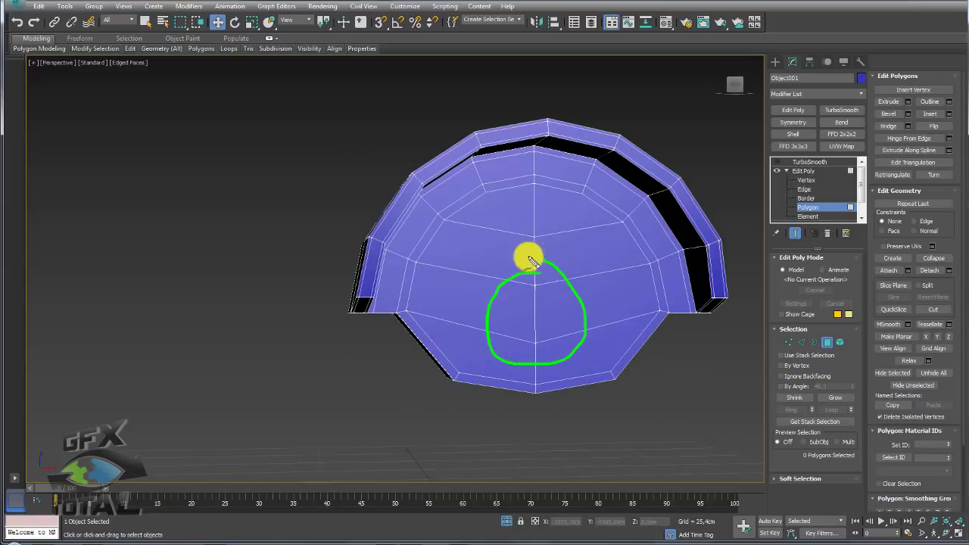
Step: In Front wireframe view, raise the lower and top centre vertices along Y
click(790, 342)
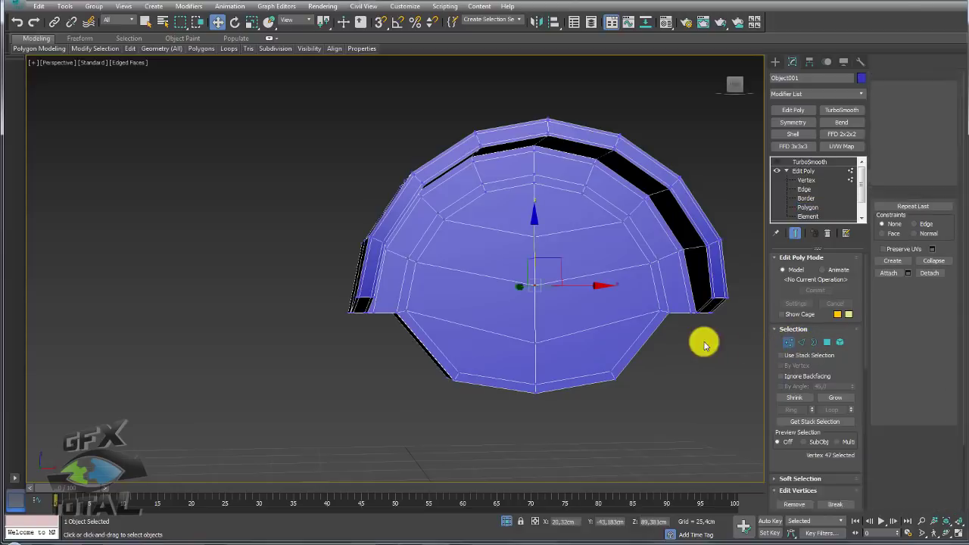
key(f)
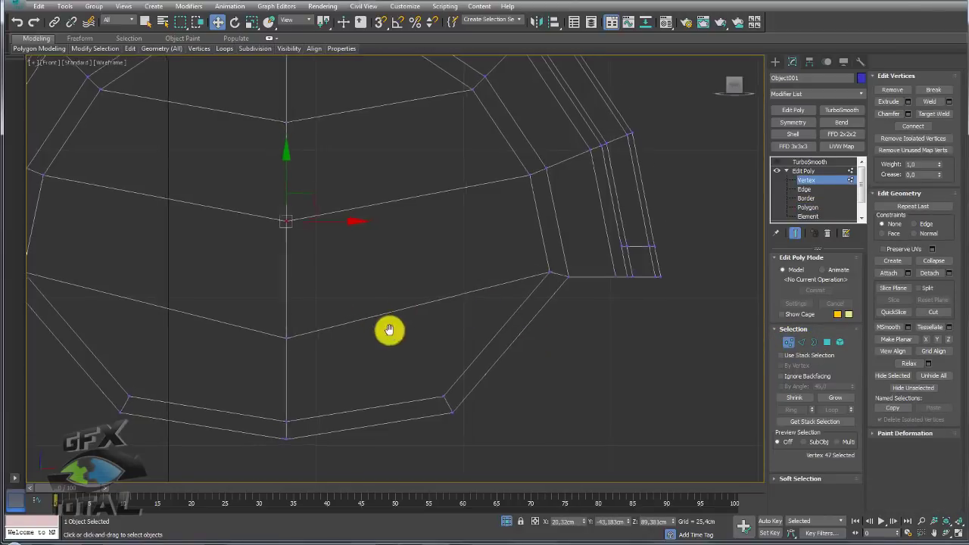
scroll(417, 352, up, 3)
drag(376, 298, 377, 250)
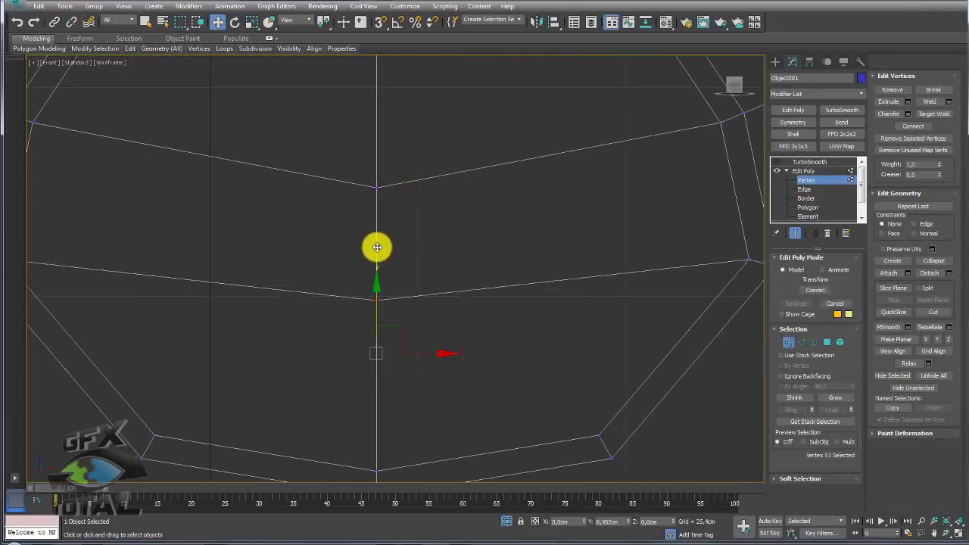
mouse_move(417, 225)
mouse_down()
mouse_move(349, 157)
mouse_move(381, 95)
mouse_up()
scroll(391, 211, down, 2)
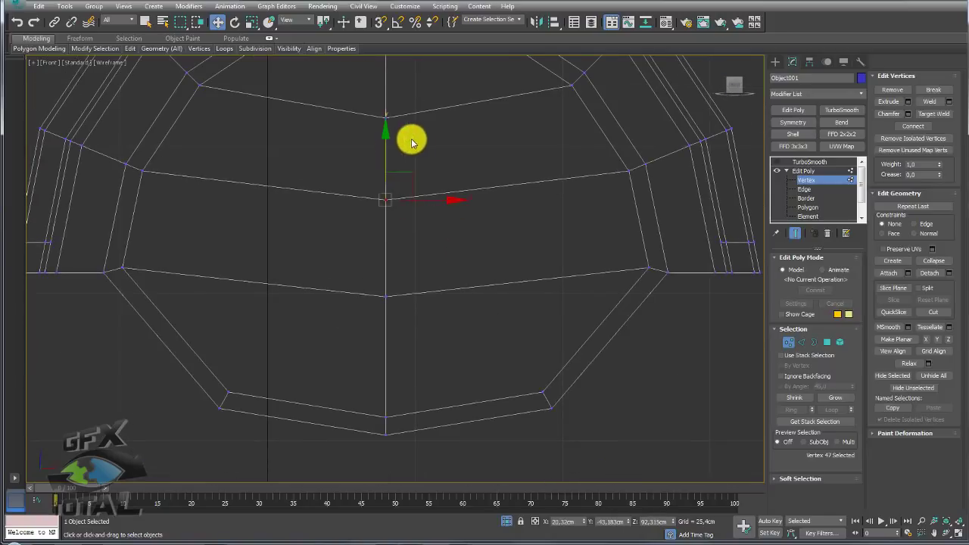
scroll(411, 132, down, 2)
drag(411, 132, 411, 122)
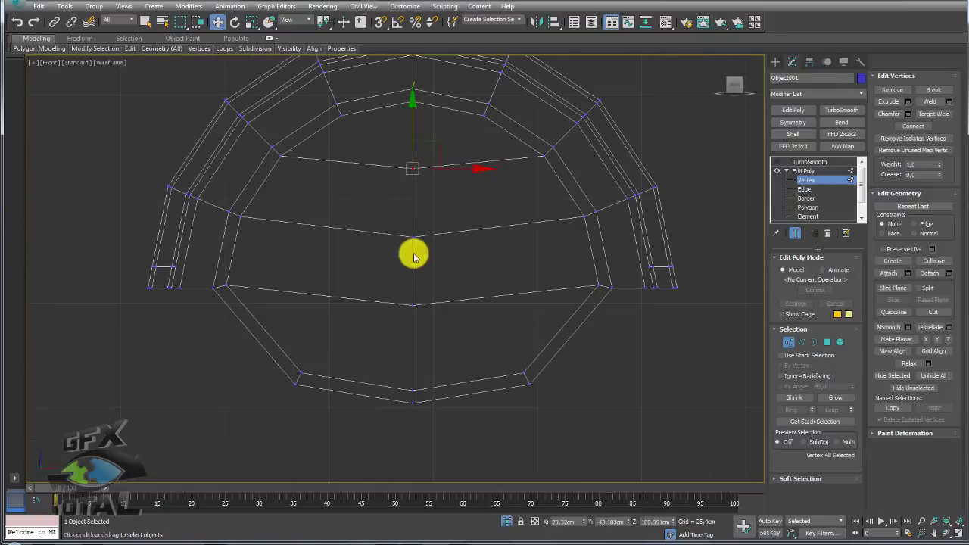
click(409, 312)
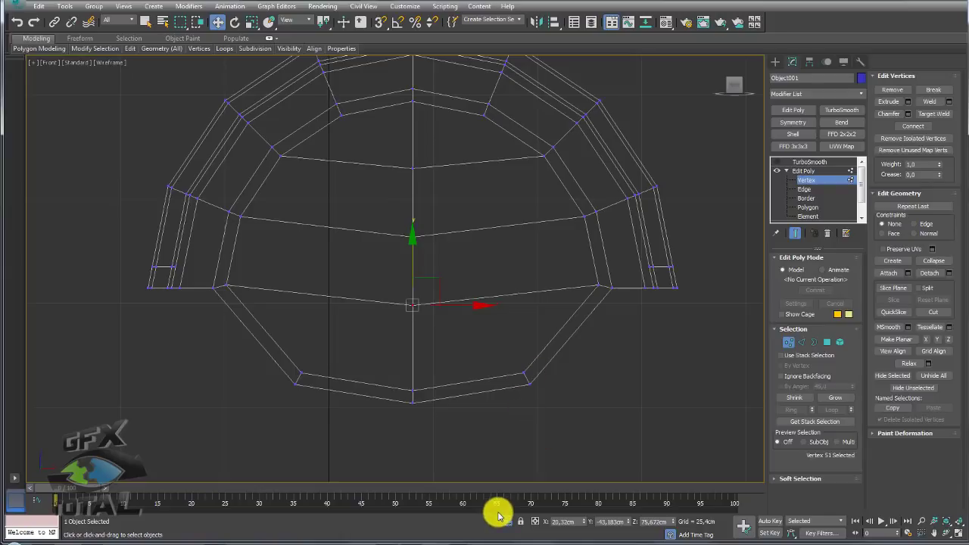
Step: Raise the lower and middle rows' centre vertices to flatten those edge rows
mouse_move(479, 370)
alt+middle_down()
mouse_move(474, 340)
mouse_move(508, 368)
mouse_move(476, 379)
alt+middle_up()
key(shift+z)
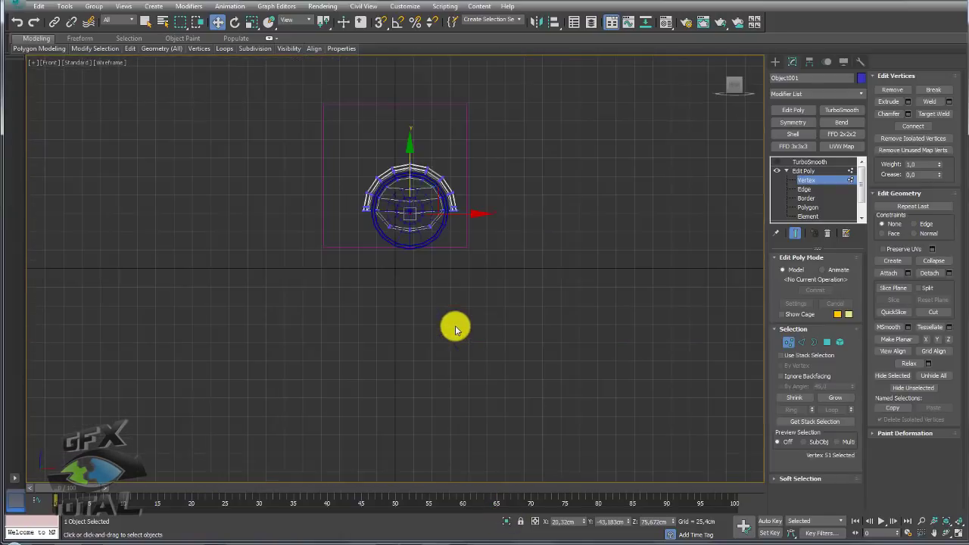
key(shift+z)
scroll(476, 335, up, 3)
scroll(432, 210, up, 4)
scroll(399, 187, up, 2)
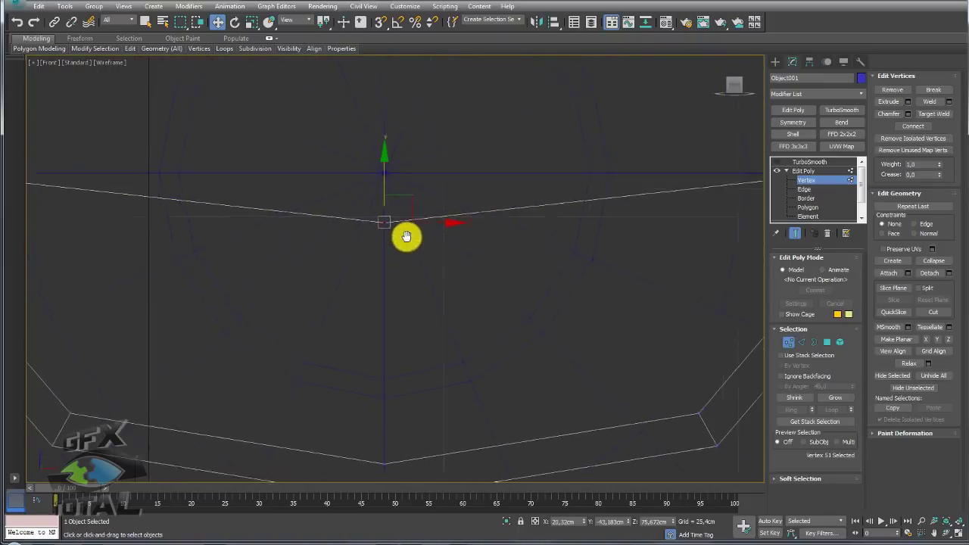
scroll(437, 290, down, 2)
scroll(409, 280, down, 1)
drag(427, 240, 431, 225)
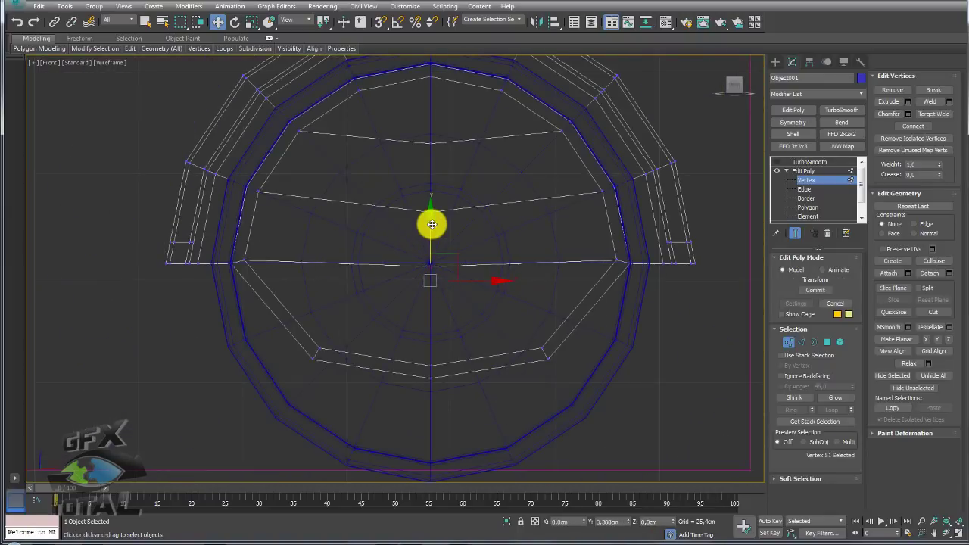
click(429, 211)
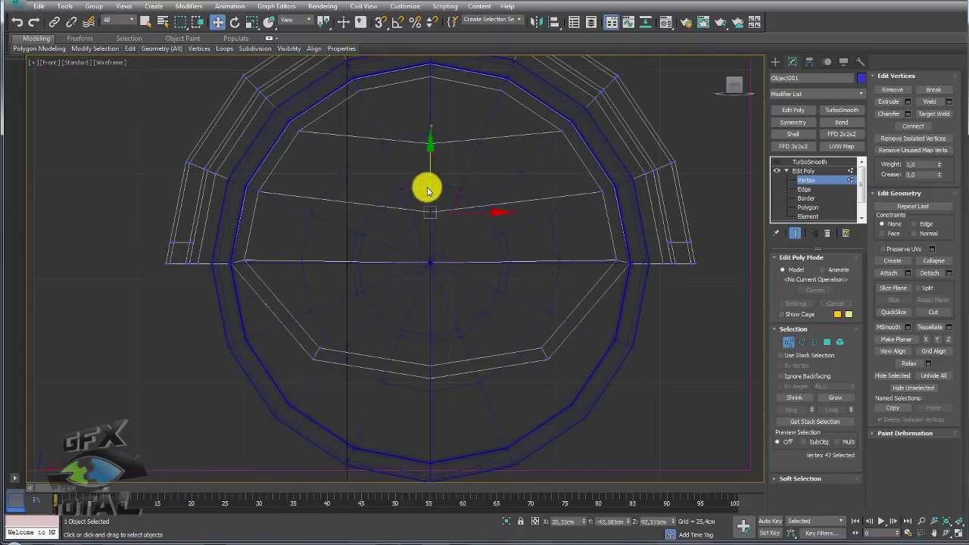
drag(429, 170, 430, 86)
click(429, 141)
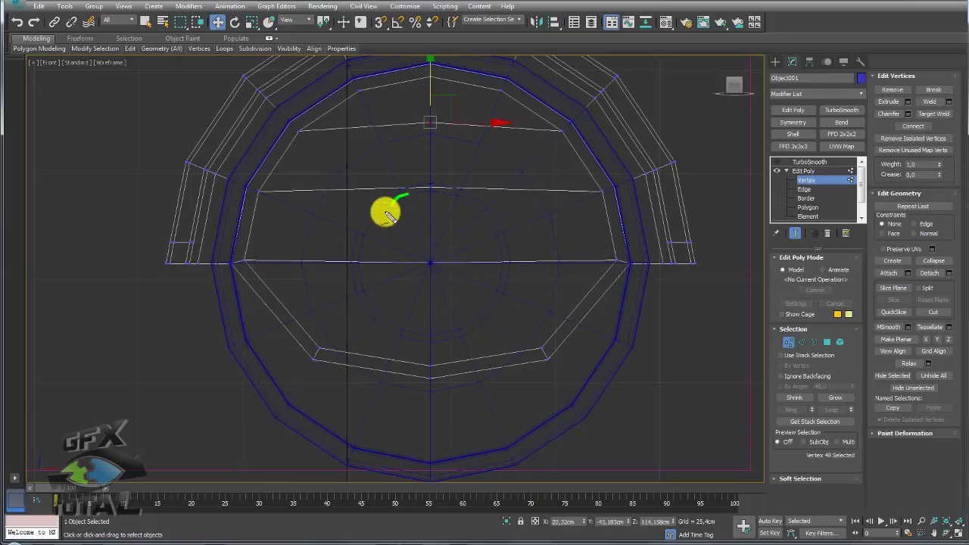
middle_drag(475, 293, 517, 312)
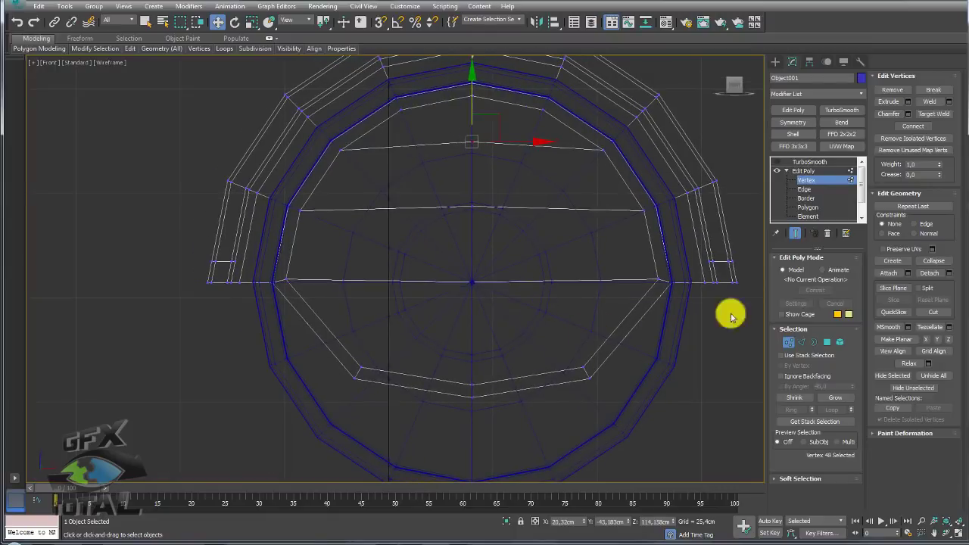
Step: In Polygon mode, select front-face polygons on both halves of the housing
click(826, 342)
click(533, 316)
ctrl+click(509, 257)
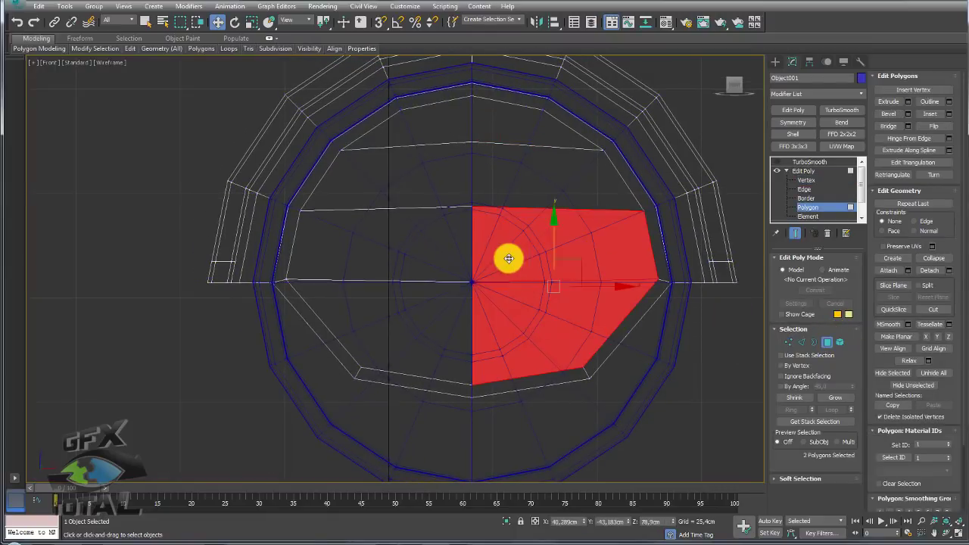
ctrl+click(481, 183)
ctrl+click(486, 131)
ctrl+click(431, 117)
Step: Inset the eight inner front-panel polygons by about 0.914 cm
ctrl+click(421, 168)
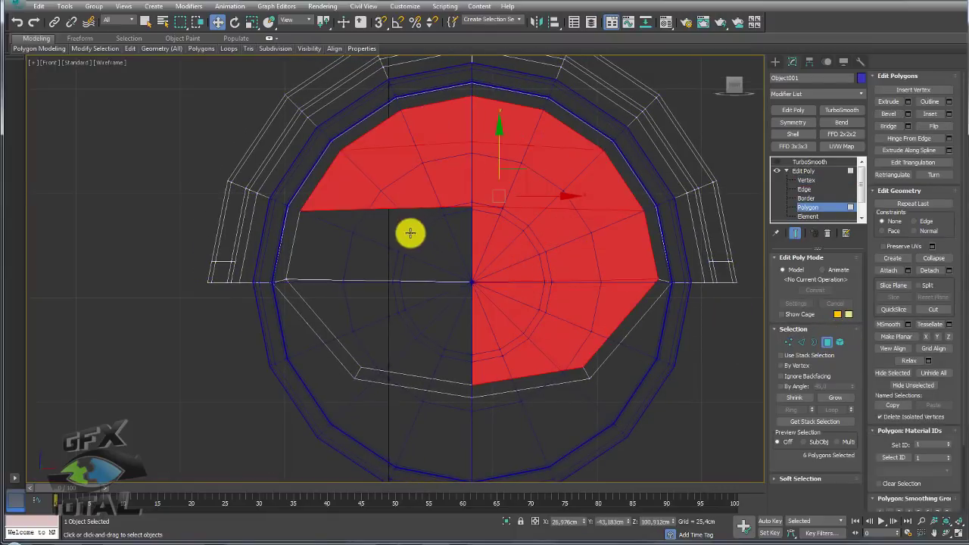
ctrl+click(409, 232)
ctrl+click(410, 312)
click(949, 115)
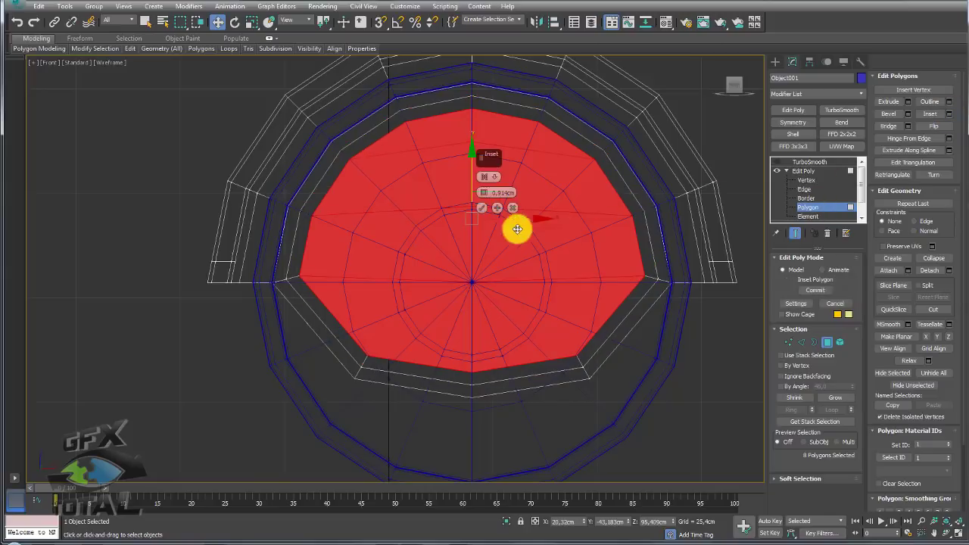
drag(485, 190, 484, 192)
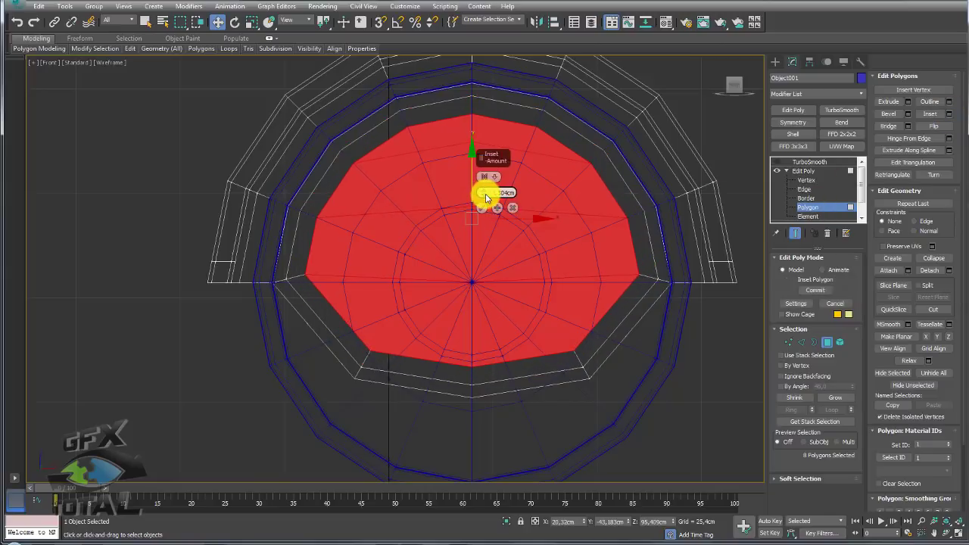
click(482, 209)
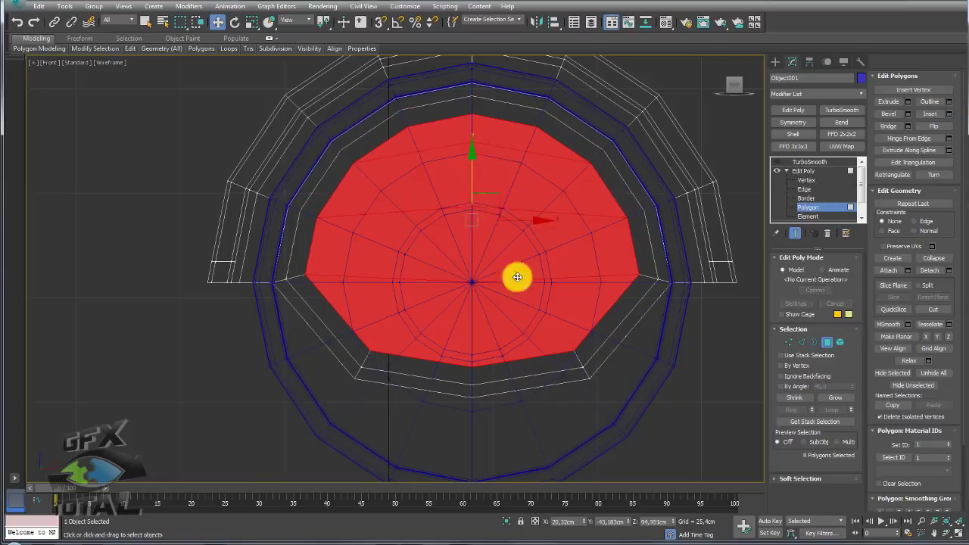
Step: Scale the inset region taller on Y and show the view shaded
key(r)
drag(472, 158, 471, 155)
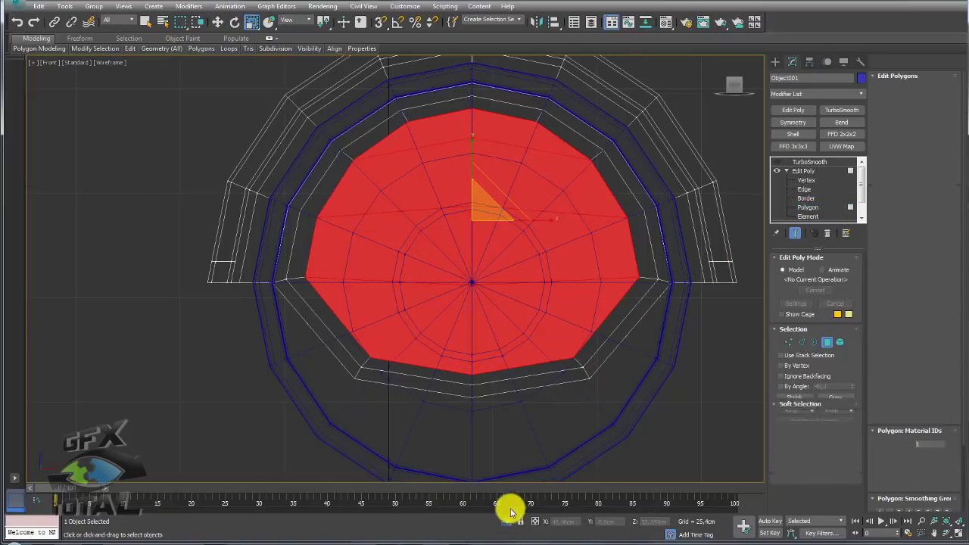
key(z)
key(F3)
scroll(506, 414, down, 3)
Step: With edged faces shown, select the centre vertex plus left, right and lower rim vertices
scroll(502, 381, up, 1)
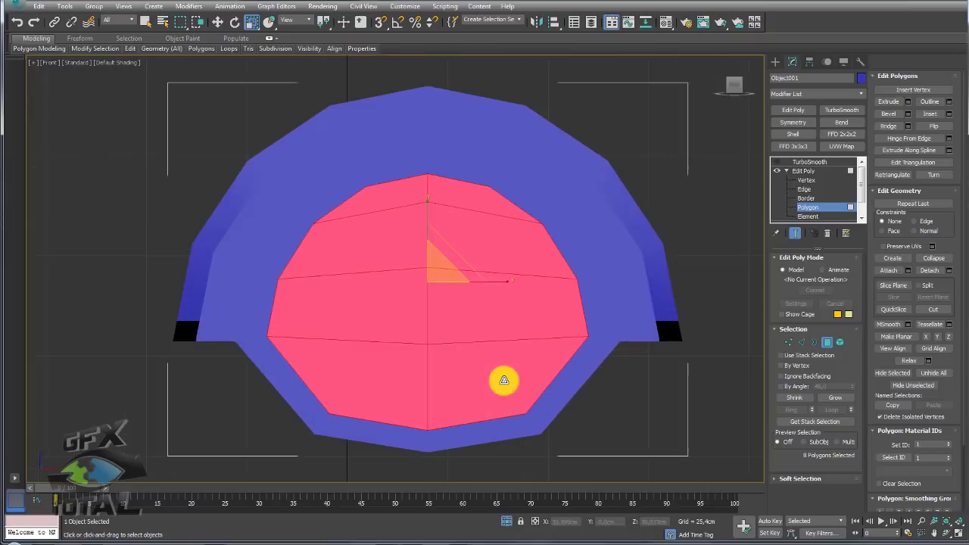
click(789, 342)
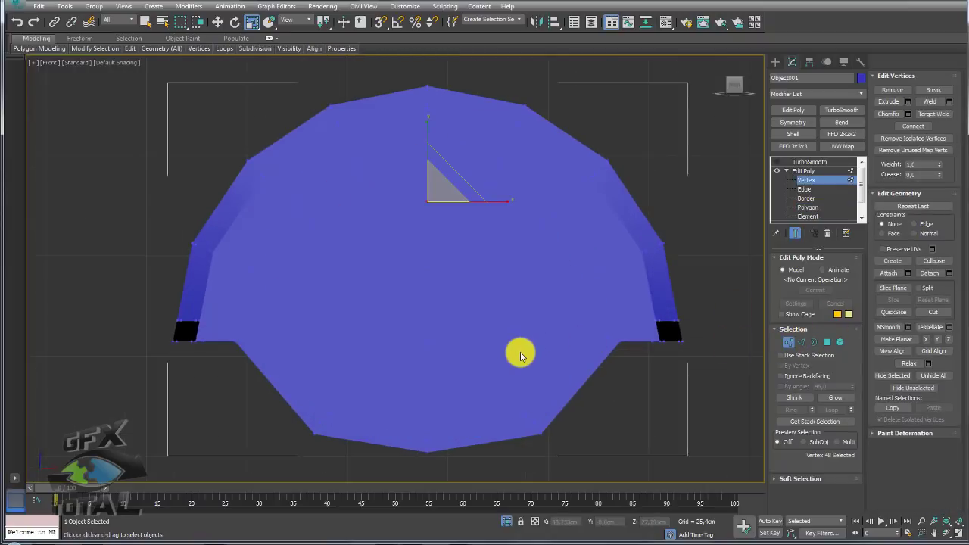
key(F4)
middle_drag(421, 341, 463, 293)
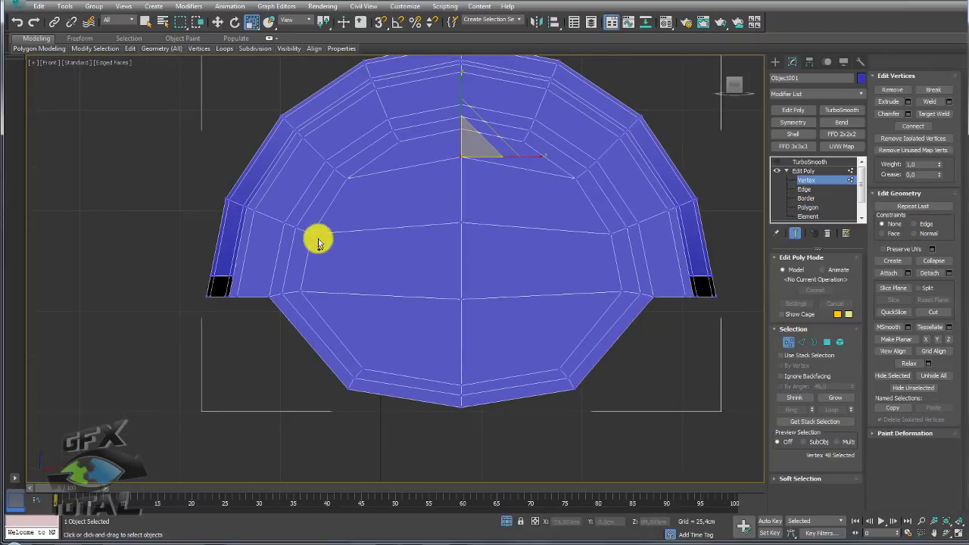
drag(318, 241, 530, 351)
drag(350, 363, 623, 238)
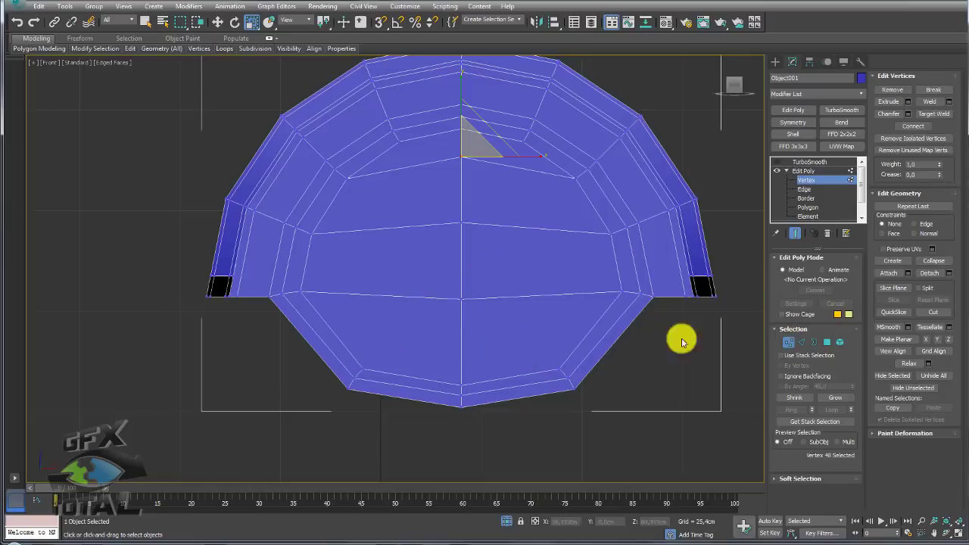
click(309, 234)
ctrl+click(461, 300)
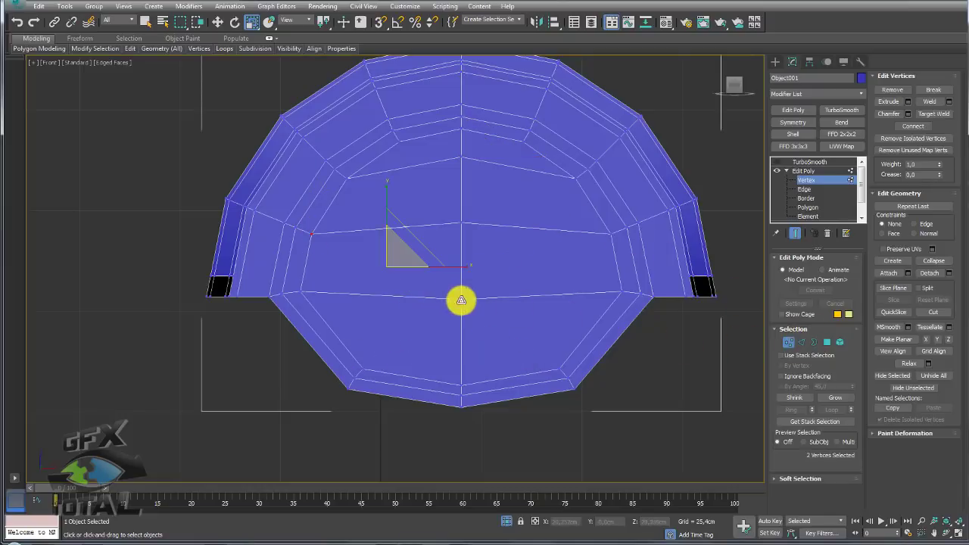
ctrl+click(610, 234)
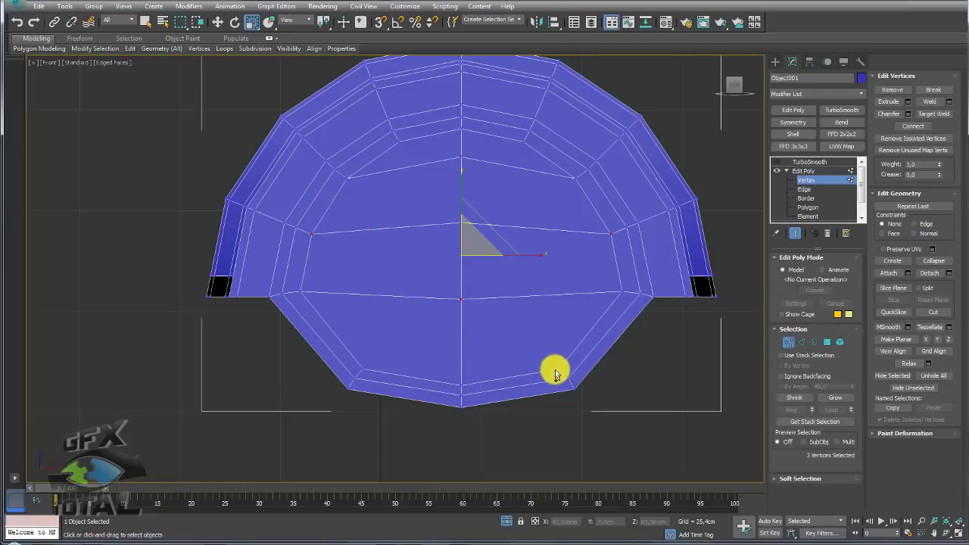
ctrl+click(558, 369)
Step: Connect the selected vertices with radiating edges, then select only the centre vertex
ctrl+click(364, 368)
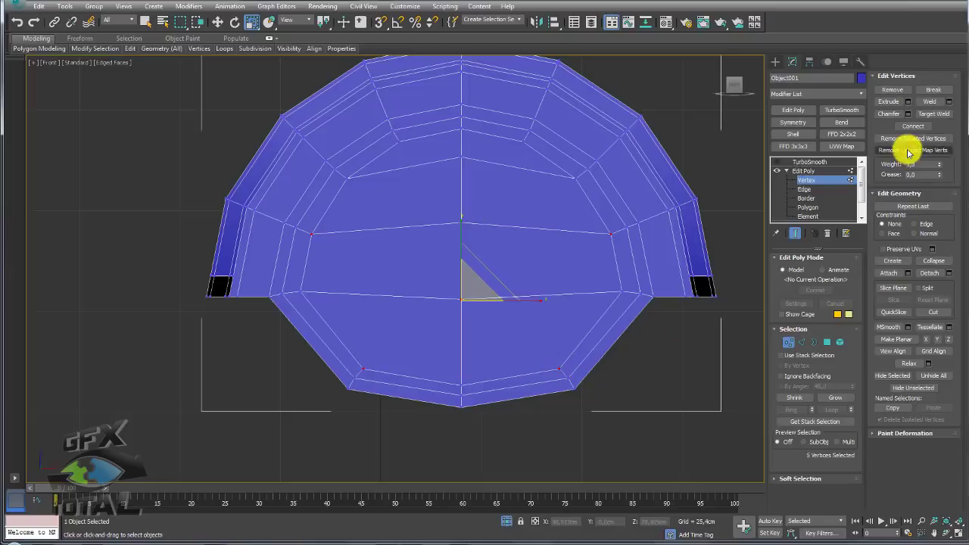
click(913, 125)
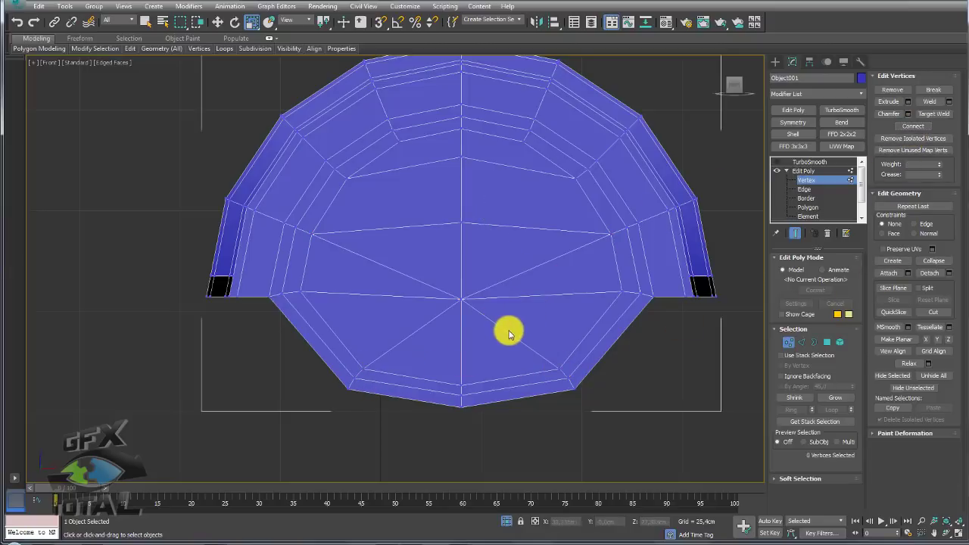
click(462, 298)
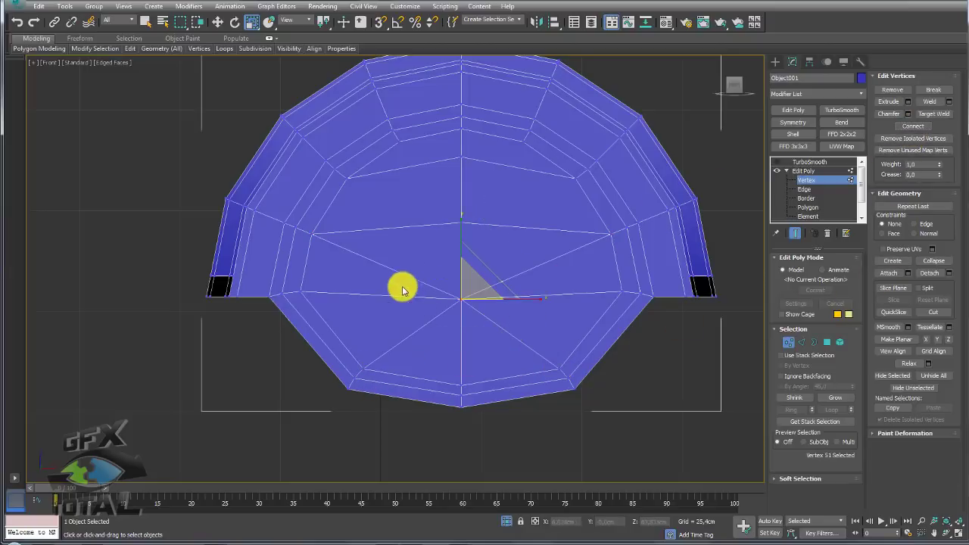
click(909, 115)
Step: Chamfer the centre vertex to 4.321cm and scale the octagon's side vertices slightly closer
mouse_move(480, 177)
mouse_down()
mouse_move(483, 157)
mouse_move(457, 137)
mouse_up()
click(481, 207)
key(w)
click(462, 224)
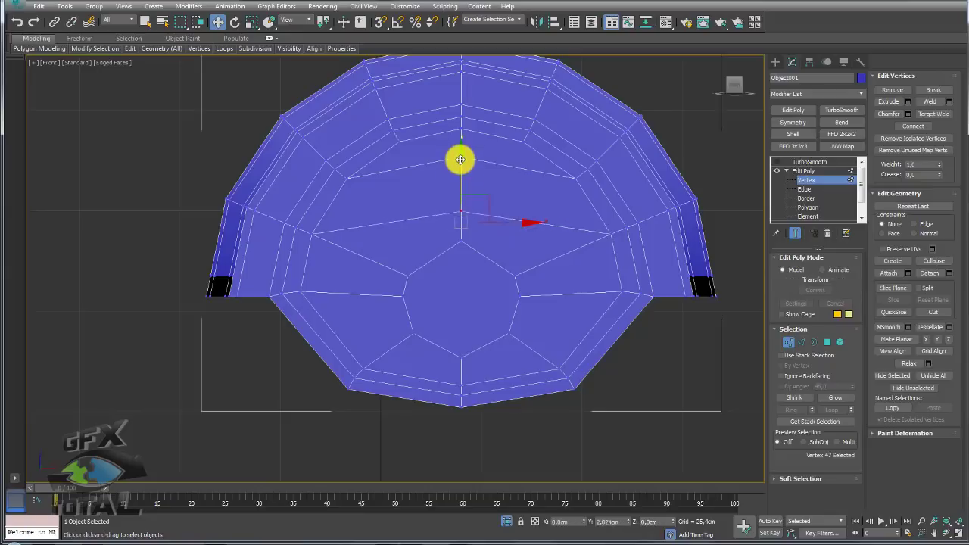
click(407, 276)
ctrl+click(515, 275)
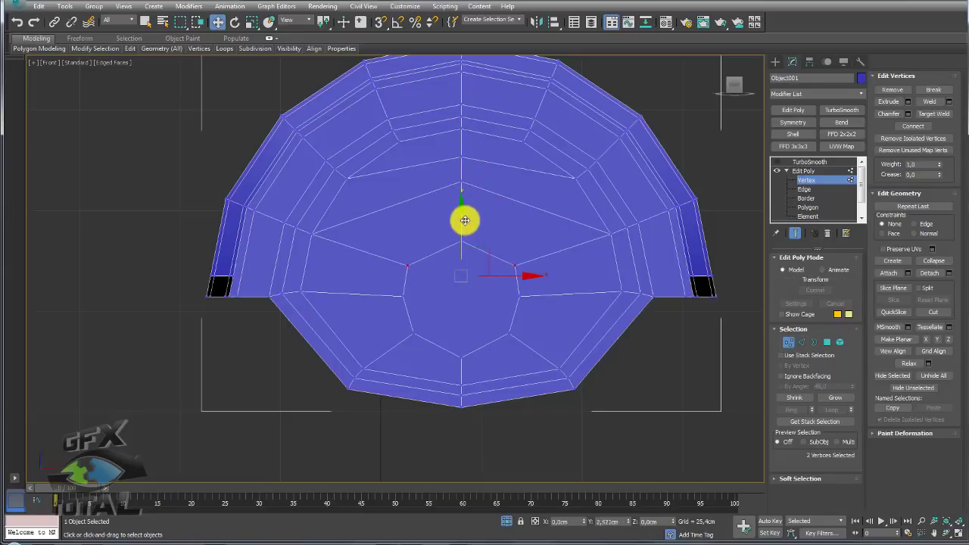
key(e)
key(r)
drag(530, 263, 529, 261)
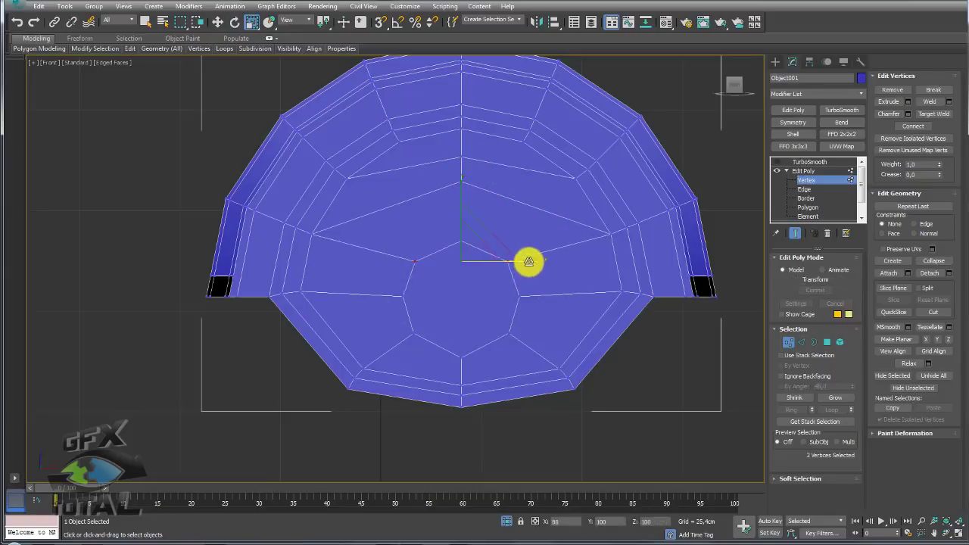
Step: Scale the lower octagon vertices inward, move them down, and raise the three upper vertices
drag(386, 344, 388, 341)
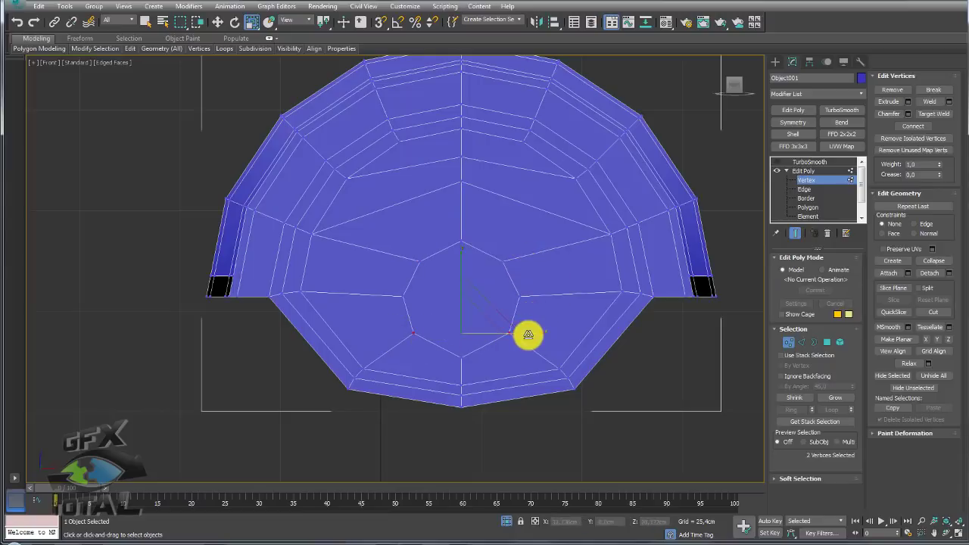
drag(526, 331, 537, 335)
key(w)
mouse_move(461, 272)
mouse_down()
mouse_move(461, 282)
mouse_move(521, 280)
mouse_up()
drag(387, 240, 386, 241)
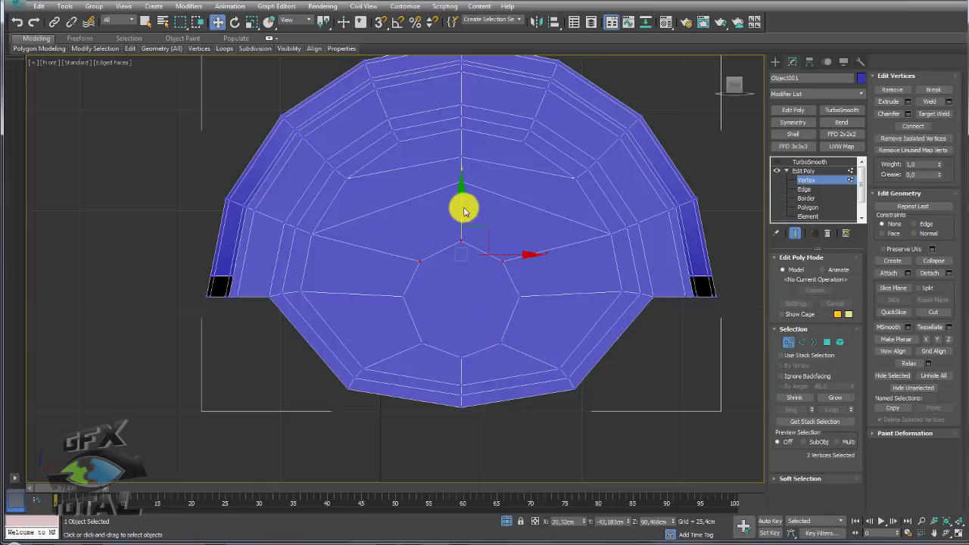
drag(460, 205, 462, 195)
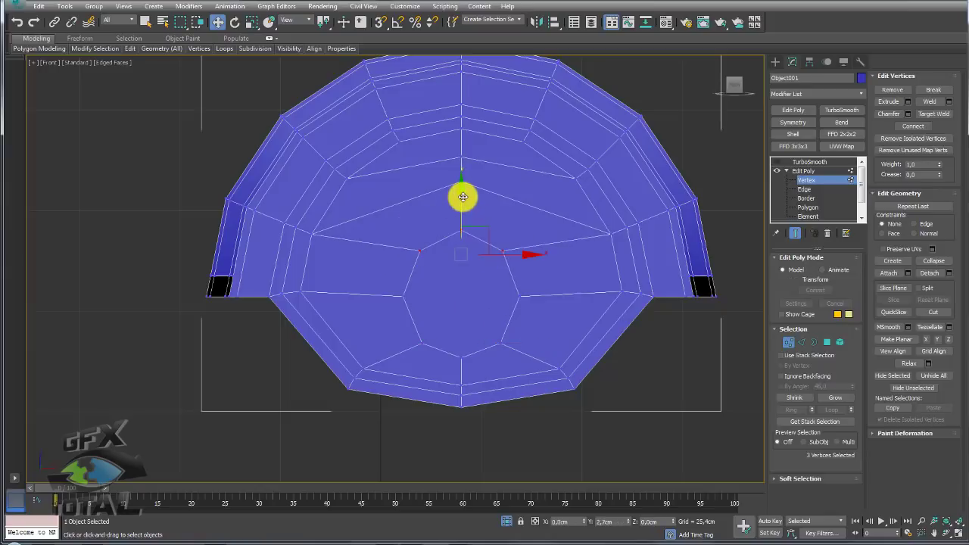
click(507, 523)
Step: In wireframe, nudge and scale octagon vertex pairs to balance the ring horizontally
key(F3)
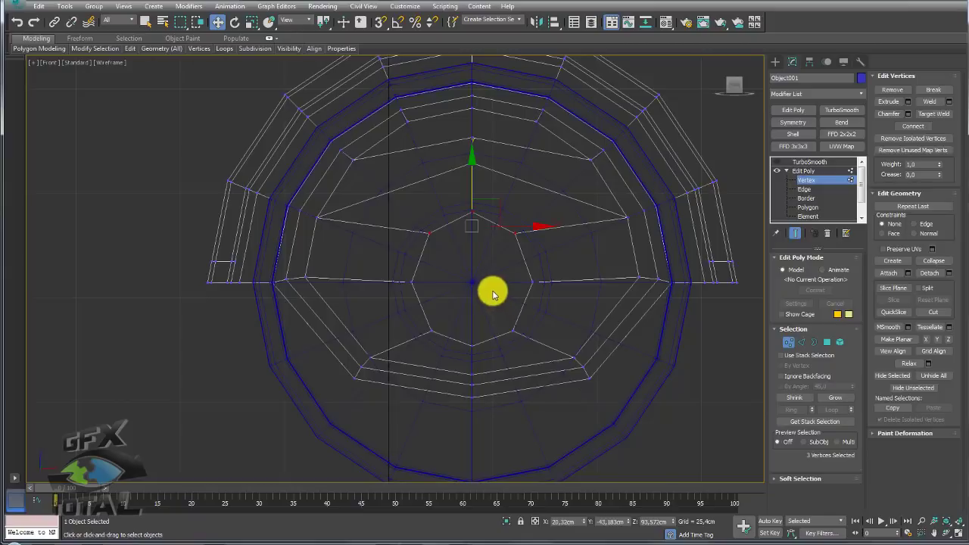
middle_drag(493, 288, 498, 309)
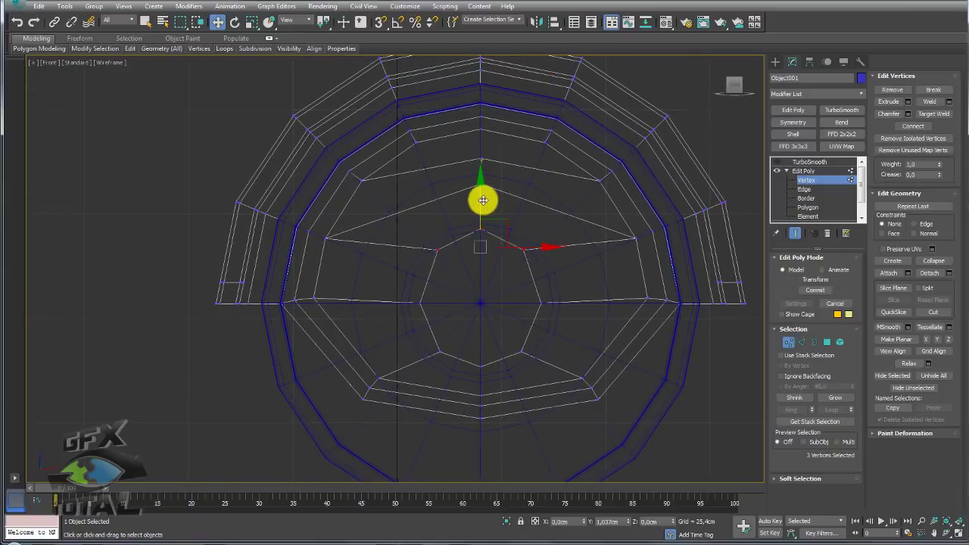
drag(486, 209, 483, 214)
key(r)
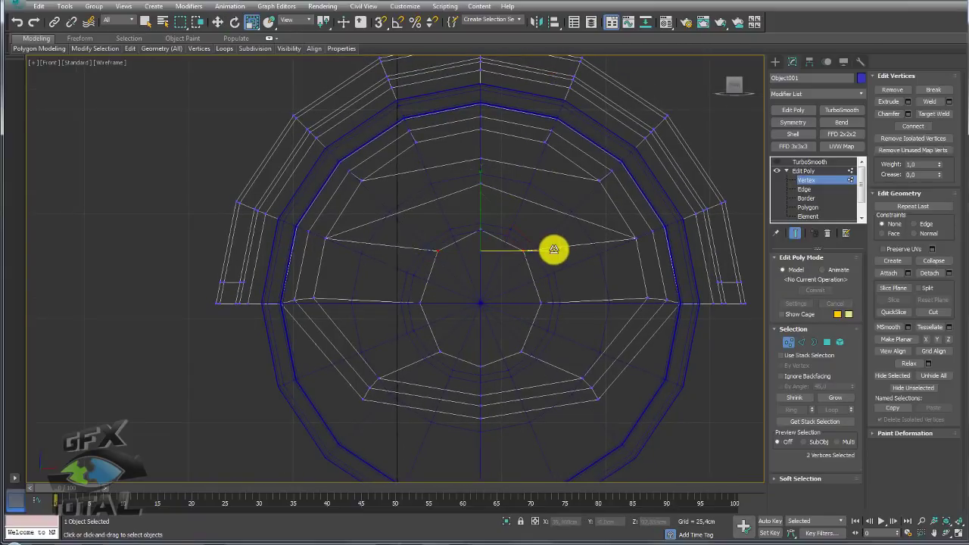
drag(551, 249, 565, 254)
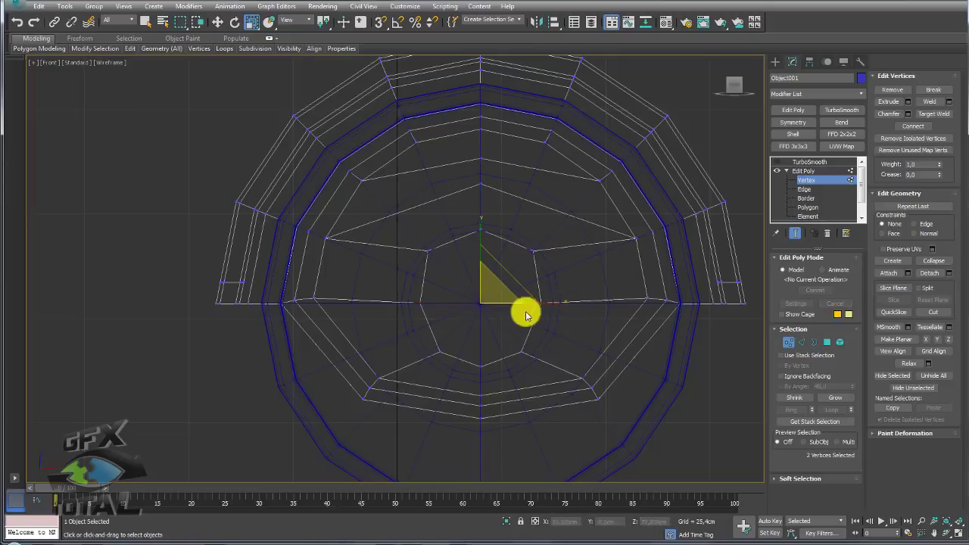
drag(347, 322, 574, 306)
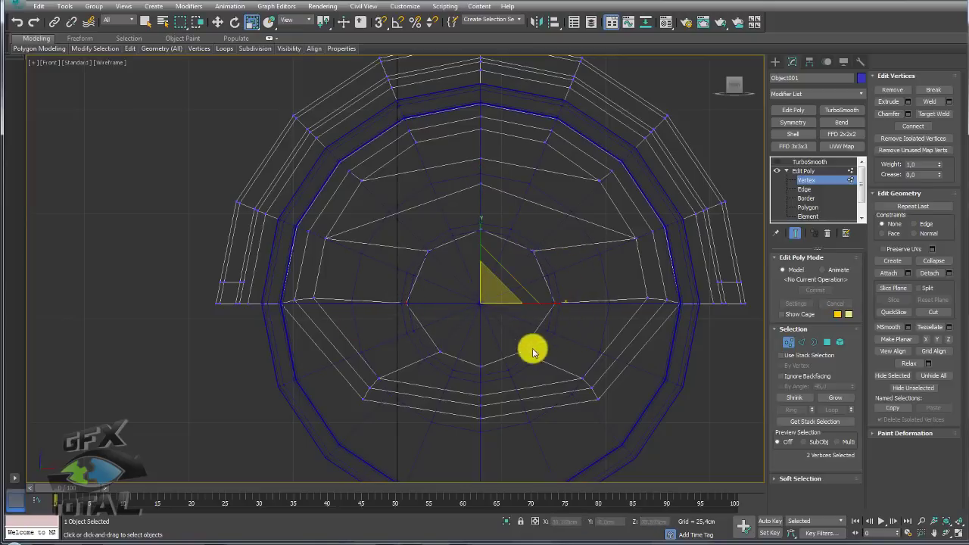
drag(538, 347, 421, 356)
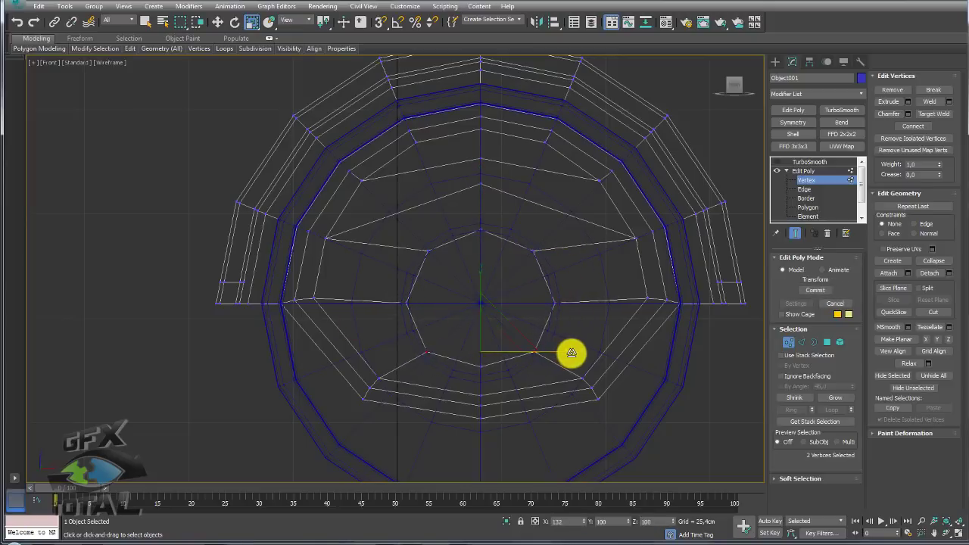
Step: Select the octagon's bottom vertex, then switch to Border level, deselect, and end isolation
click(474, 380)
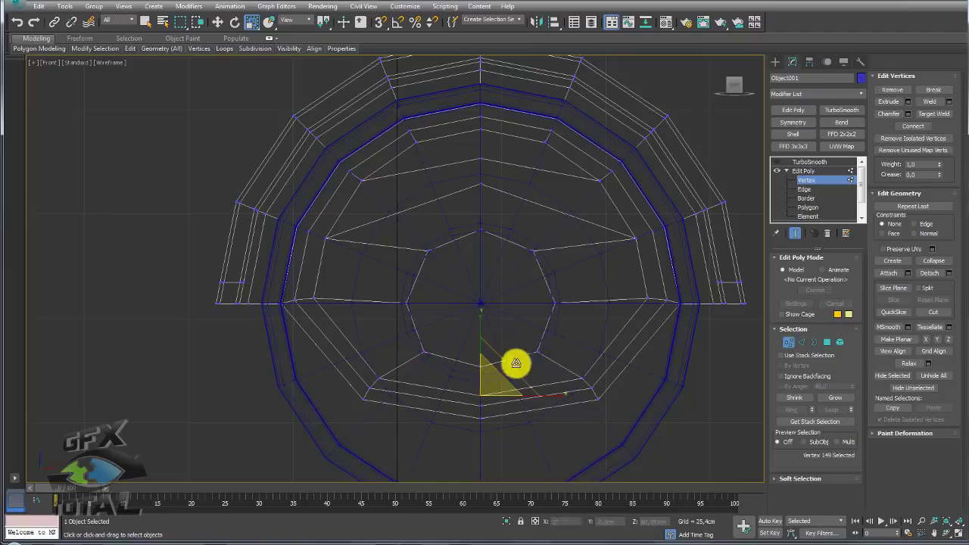
key(w)
click(478, 380)
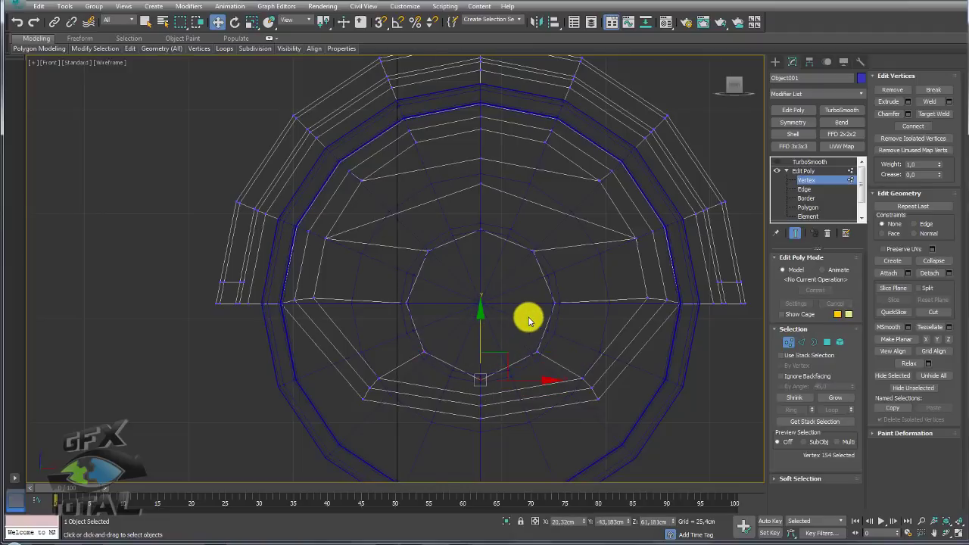
scroll(523, 306, up, 1)
scroll(513, 290, up, 2)
scroll(548, 258, down, 1)
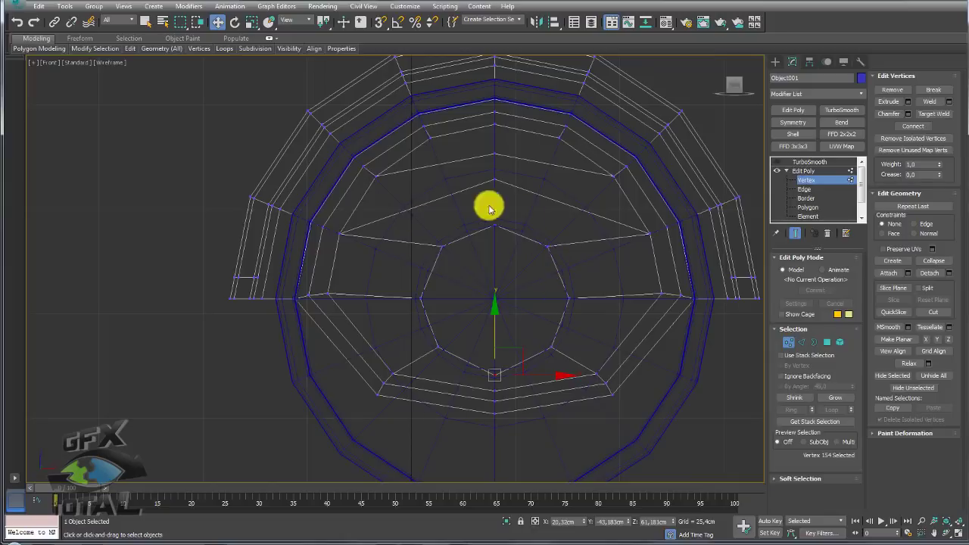
click(815, 344)
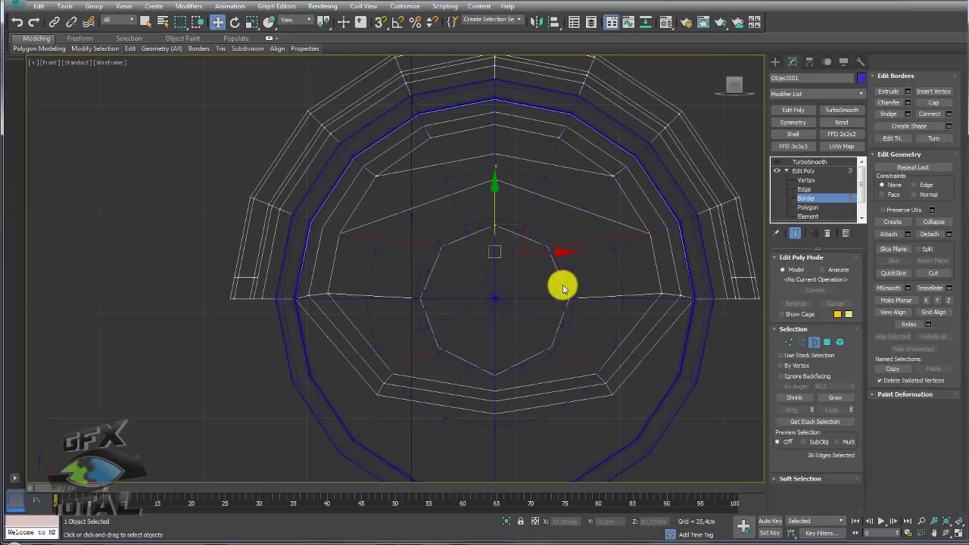
click(529, 286)
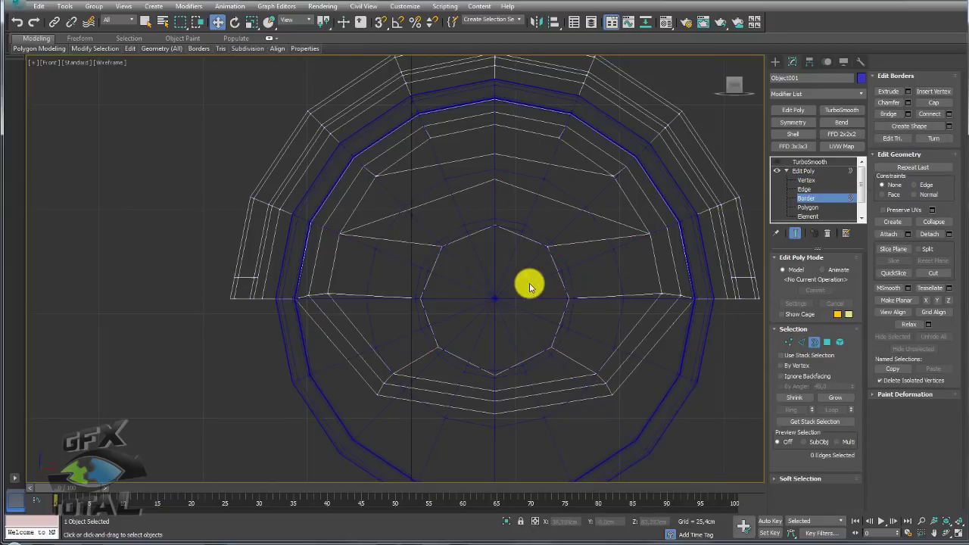
click(505, 523)
Step: Inset the central octagon face and delete it to open the axle hole
key(F3)
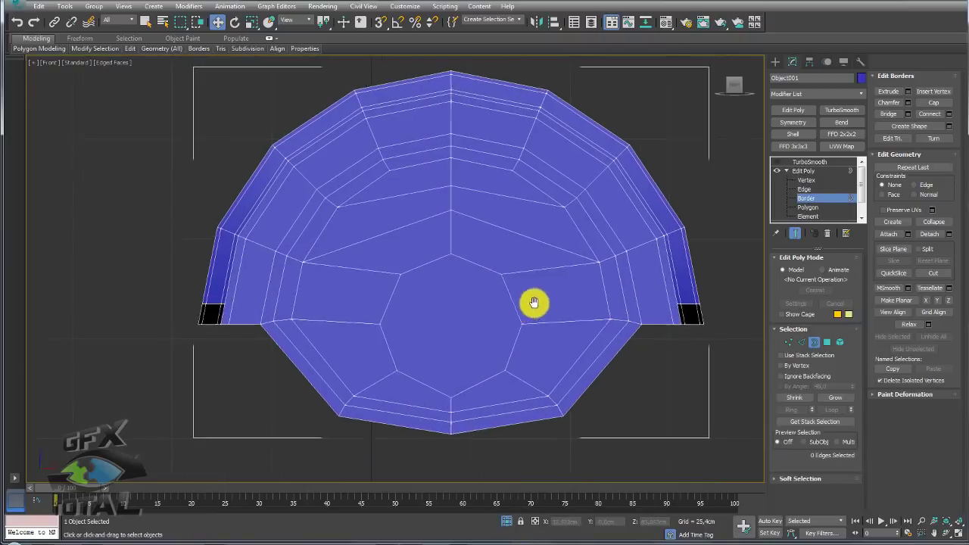
click(827, 342)
click(452, 321)
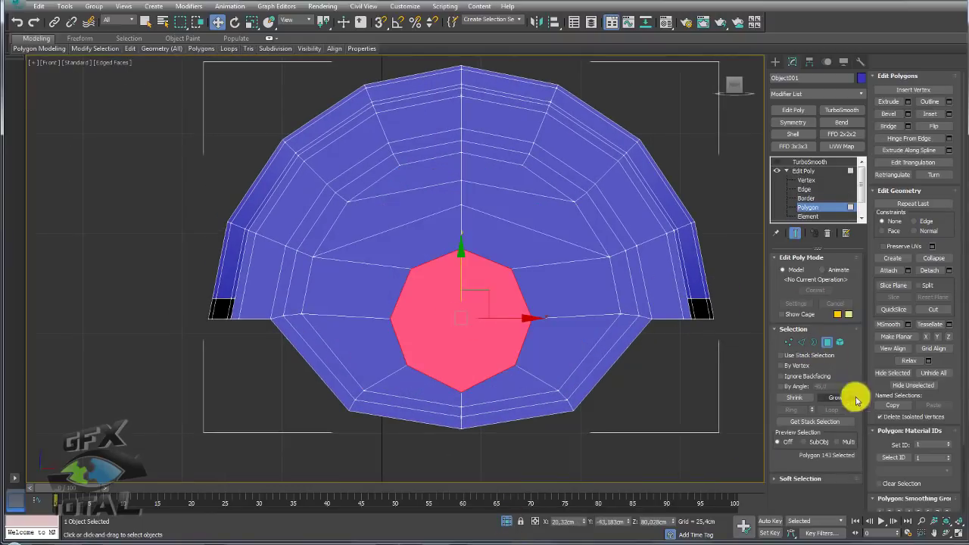
click(948, 114)
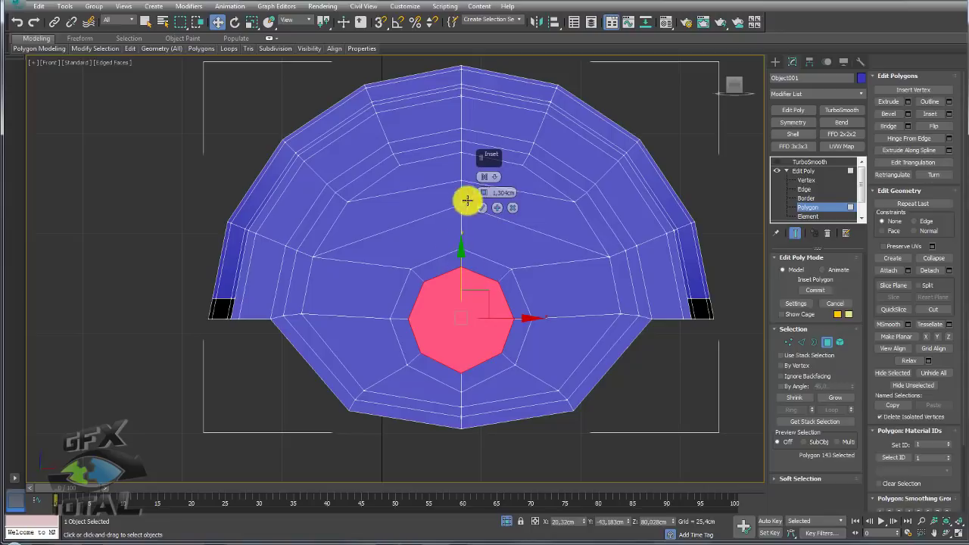
drag(487, 190, 487, 191)
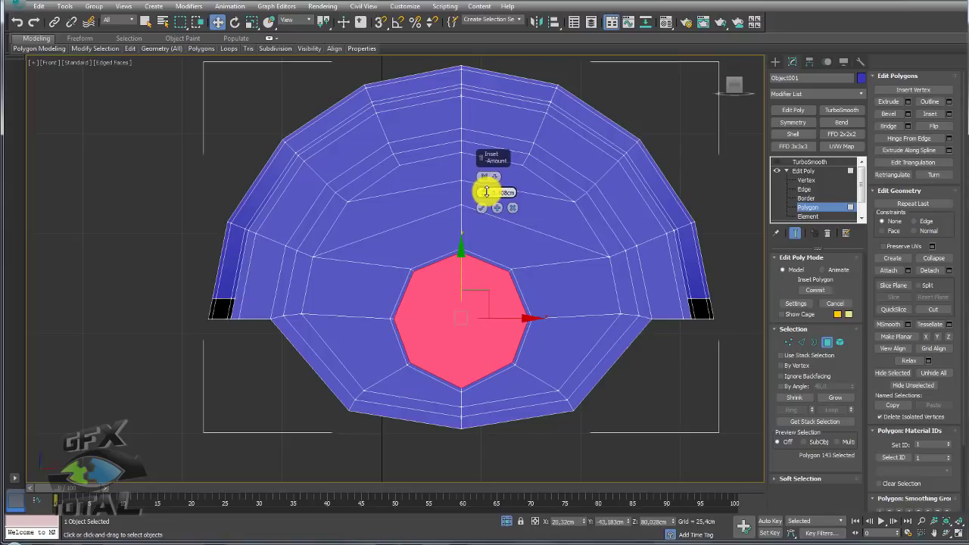
click(482, 209)
key(Delete)
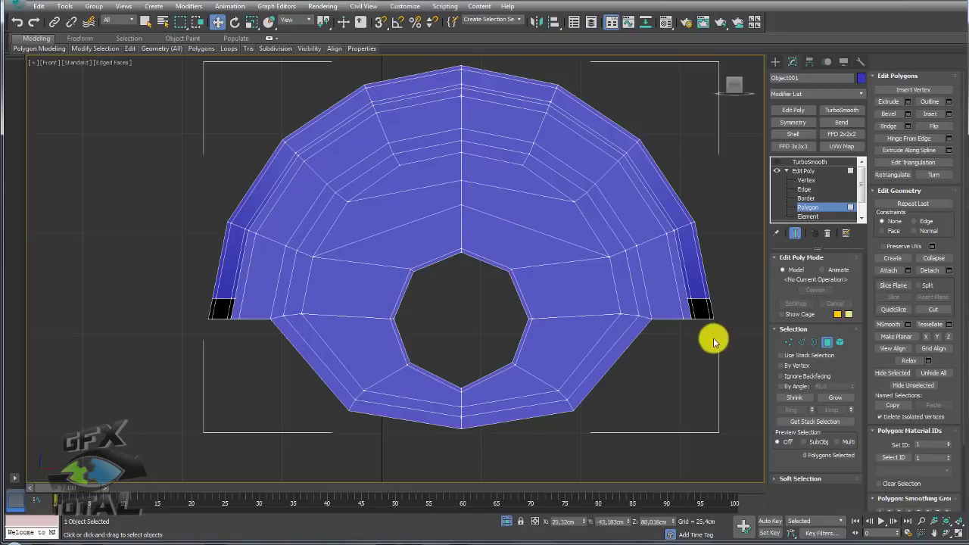
Step: Select the hole's border, try Shift-move extruding it inward, then undo
click(815, 342)
click(518, 356)
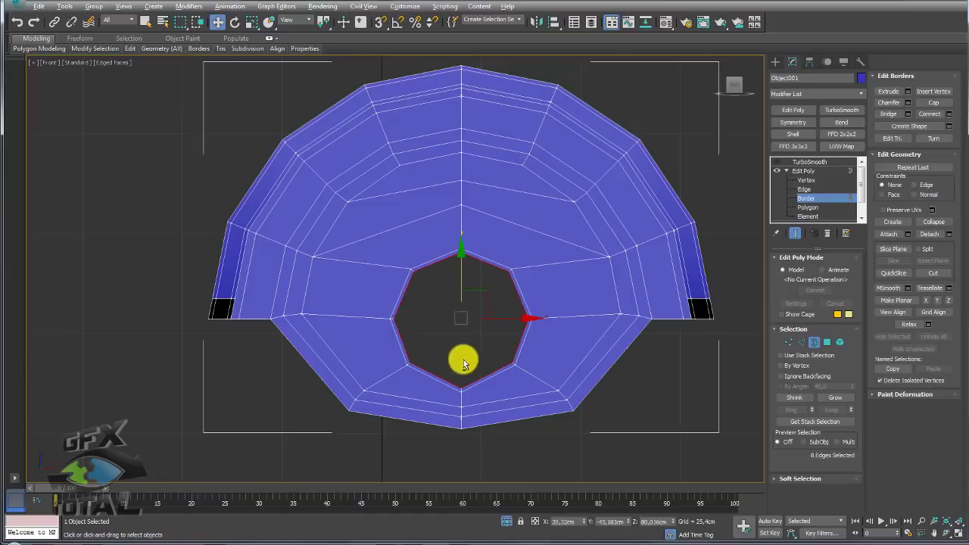
mouse_move(461, 357)
alt+middle_down()
mouse_move(519, 368)
mouse_move(444, 346)
alt+middle_up()
shift+drag(422, 313, 402, 318)
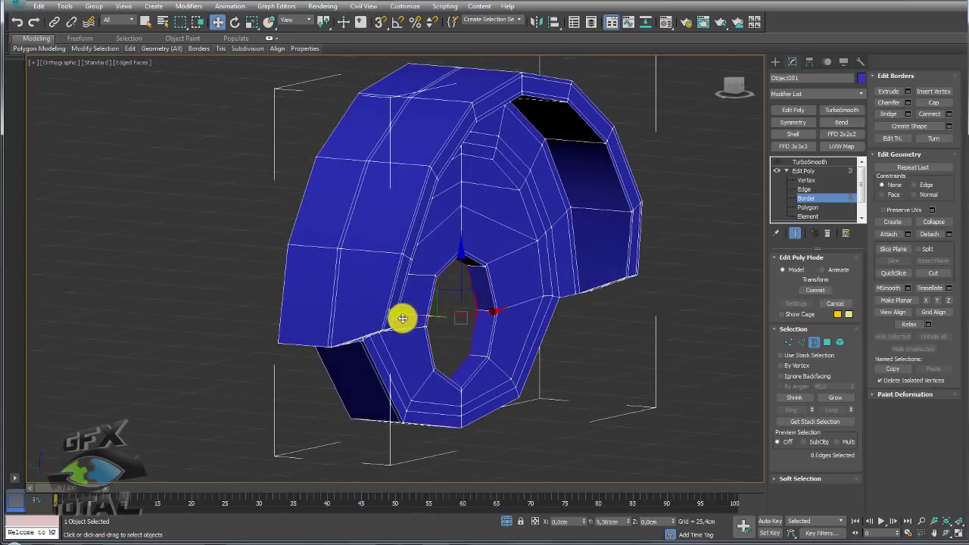
key(ctrl+z)
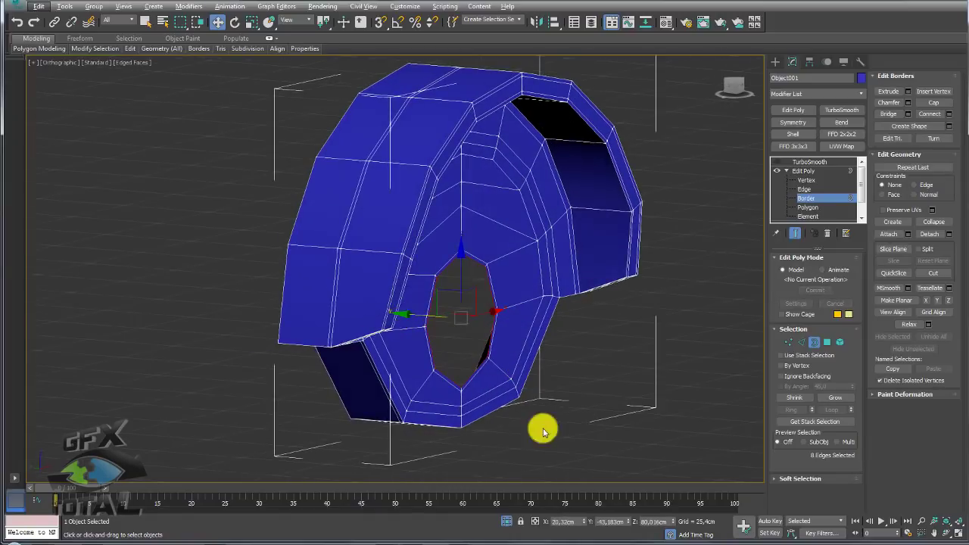
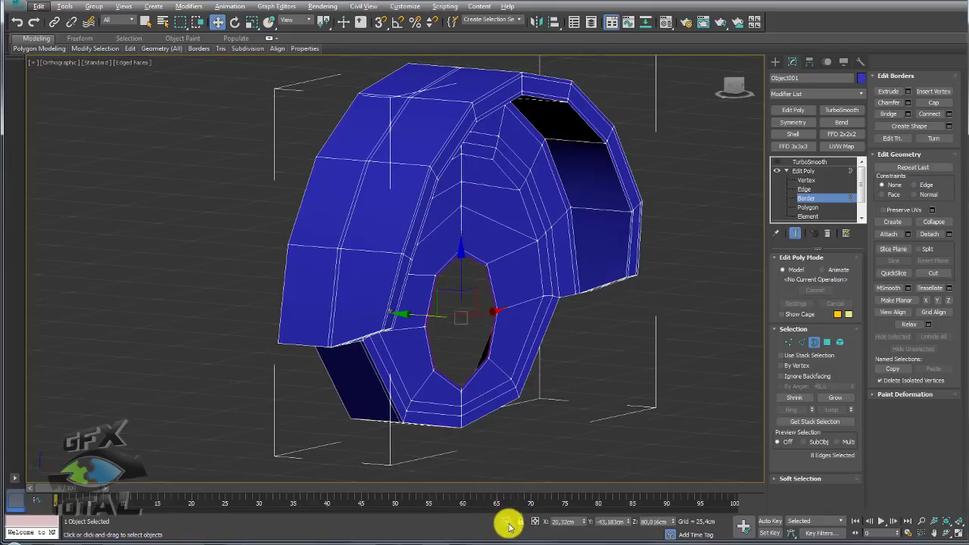
Step: Scale up the border loop of the octagonal hole to widen it
mouse_move(545, 454)
alt+middle_down()
mouse_move(612, 386)
mouse_move(626, 420)
mouse_move(625, 429)
mouse_move(613, 422)
mouse_move(468, 224)
alt+middle_up()
mouse_move(600, 353)
alt+middle_down()
mouse_move(538, 340)
mouse_move(503, 393)
alt+middle_up()
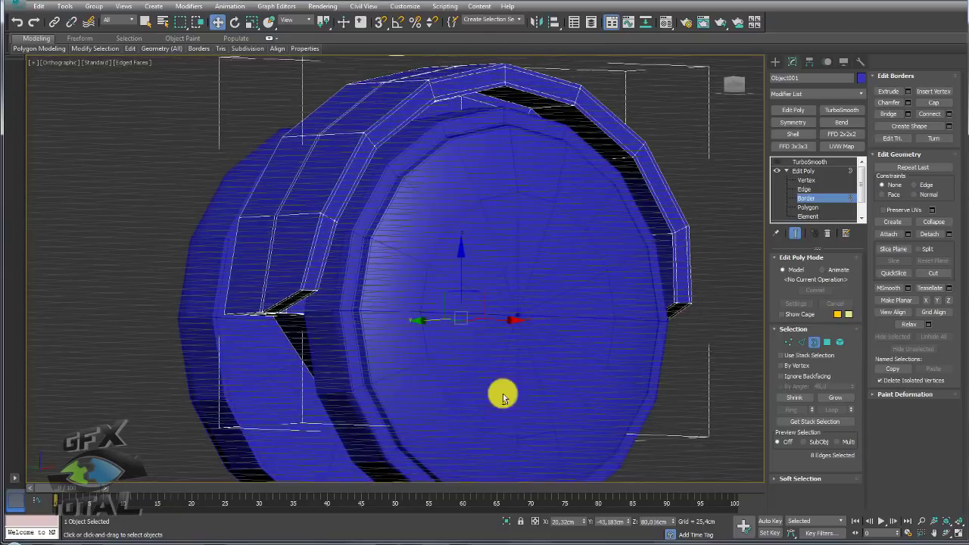
mouse_move(506, 519)
alt+middle_down()
mouse_move(519, 447)
mouse_move(482, 400)
mouse_move(464, 331)
alt+middle_up()
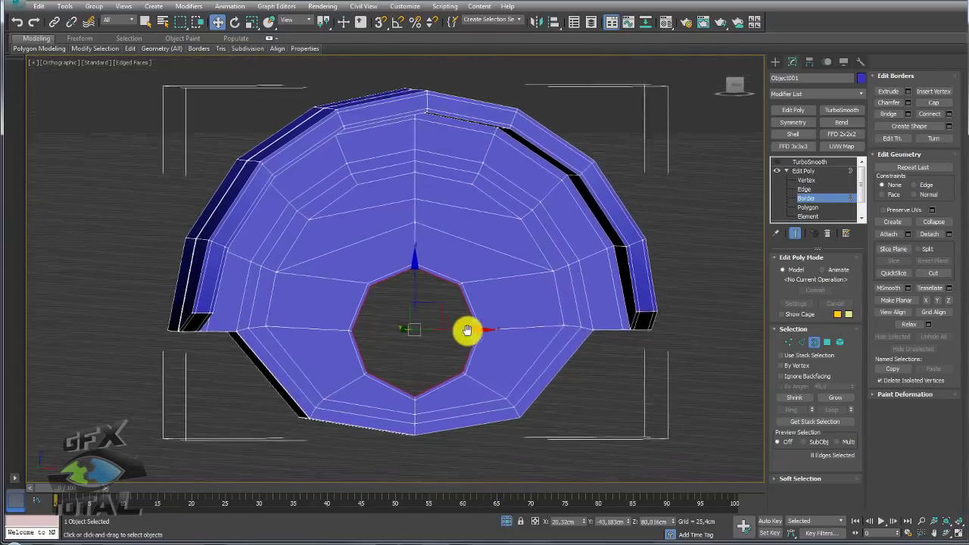
scroll(465, 331, up, 3)
key(r)
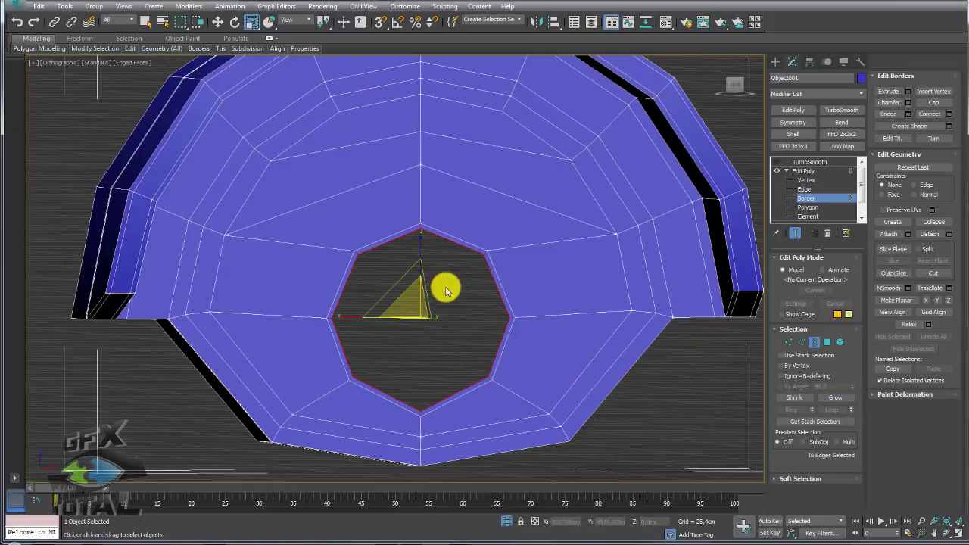
drag(392, 283, 384, 282)
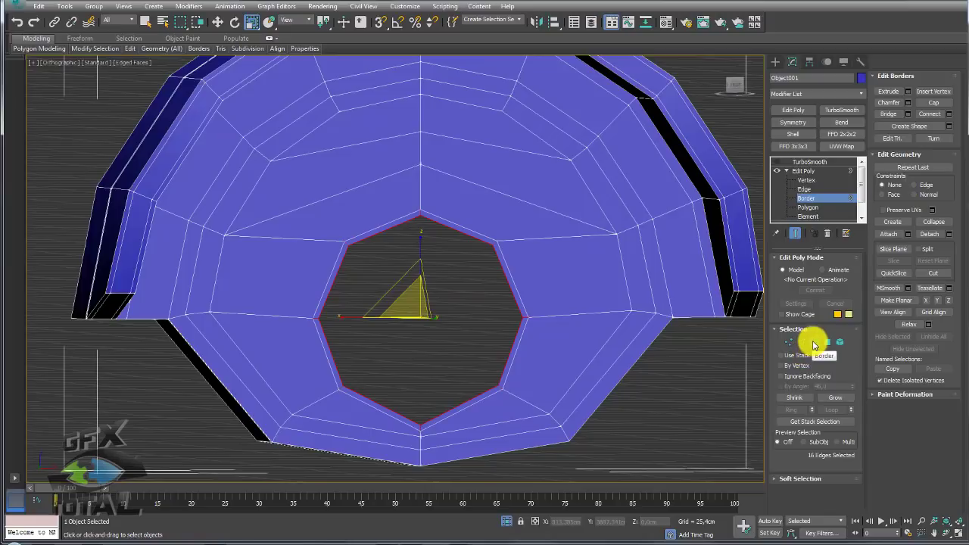
Step: Shift-move the hole border to extrude a new rim and push it inward
click(814, 346)
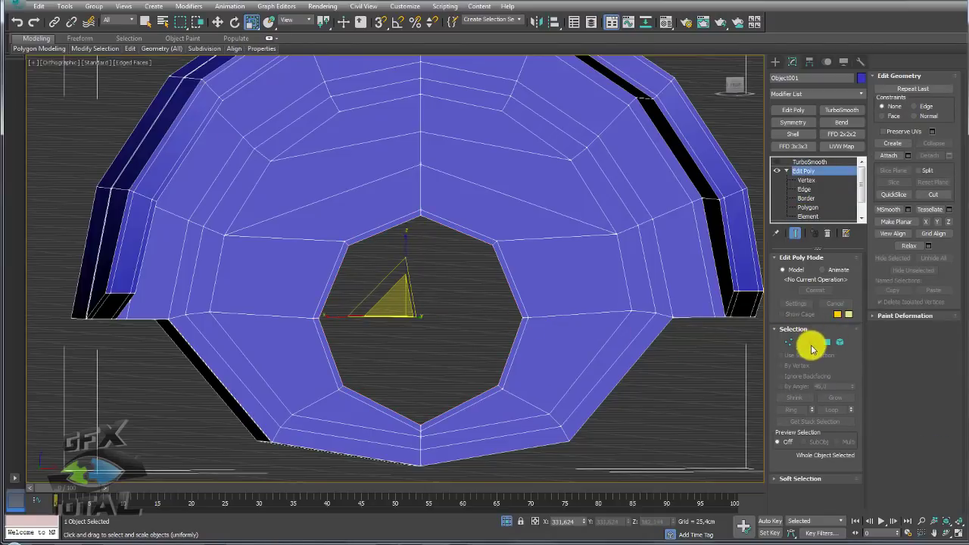
click(813, 343)
alt+middle_drag(493, 363, 486, 383)
key(w)
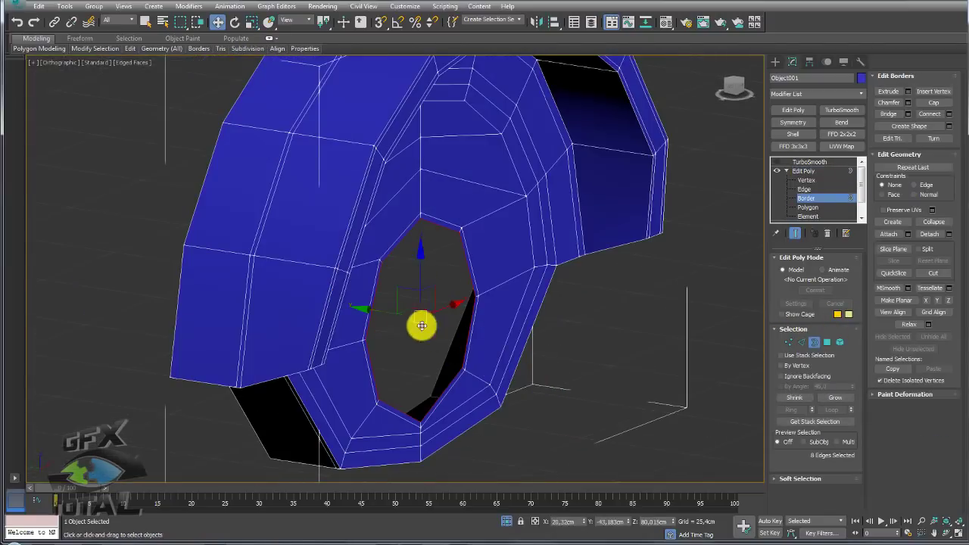
shift+drag(383, 310, 298, 296)
mouse_move(333, 303)
alt+middle_down()
mouse_move(379, 318)
mouse_move(459, 321)
mouse_move(424, 303)
alt+middle_up()
Step: Add a Symmetry modifier mirroring across Z, and re-enable TurboSmooth on the housing
click(810, 170)
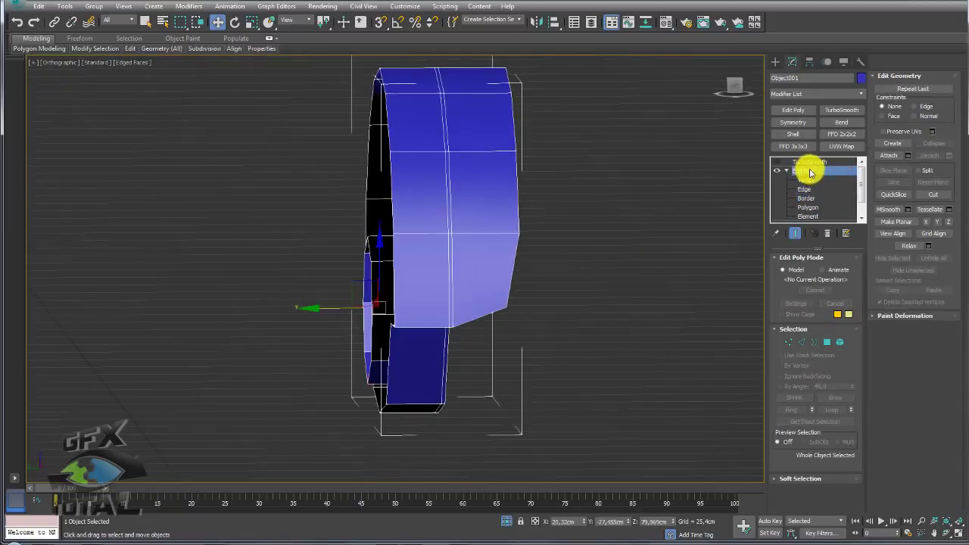
alt+middle_drag(674, 239, 719, 197)
click(794, 122)
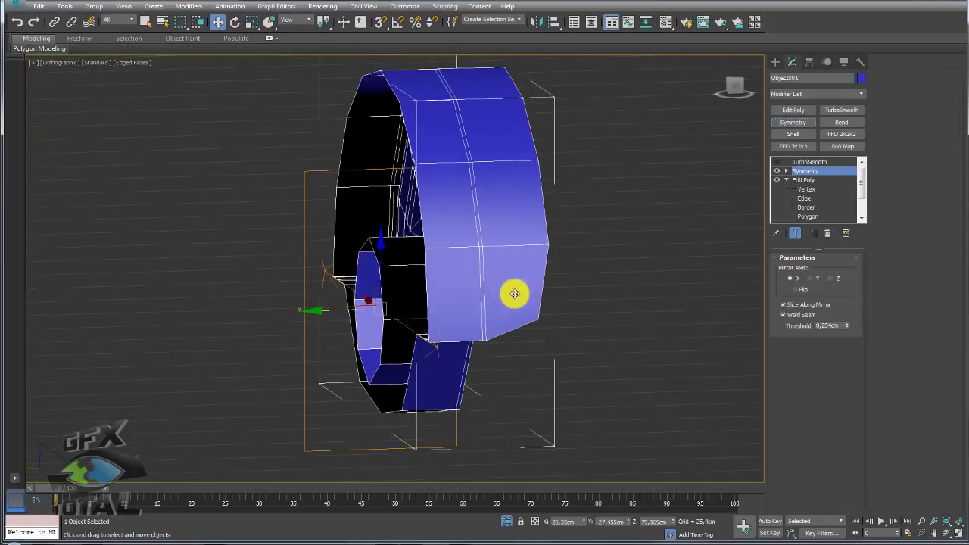
click(829, 278)
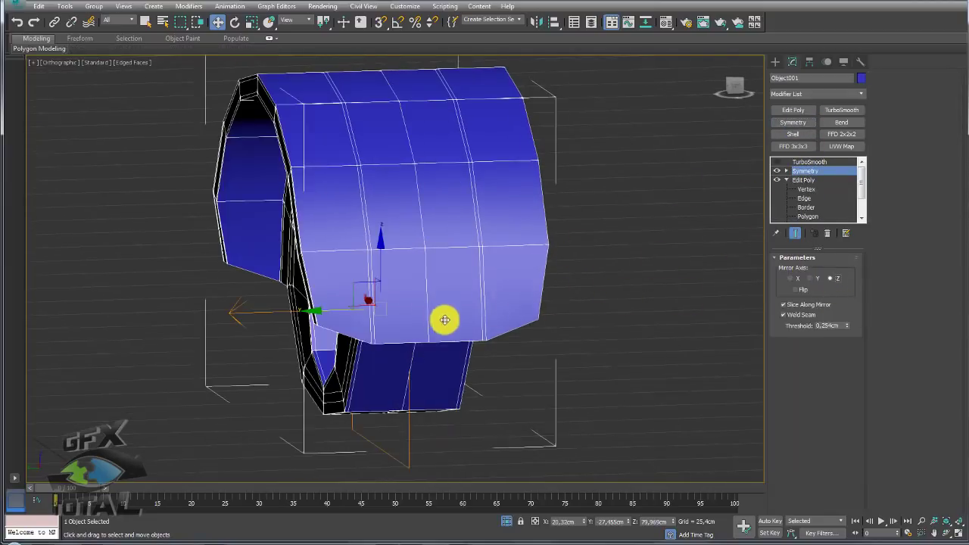
mouse_move(444, 318)
alt+middle_down()
mouse_move(526, 281)
mouse_move(565, 299)
mouse_move(496, 317)
mouse_move(745, 256)
alt+middle_up()
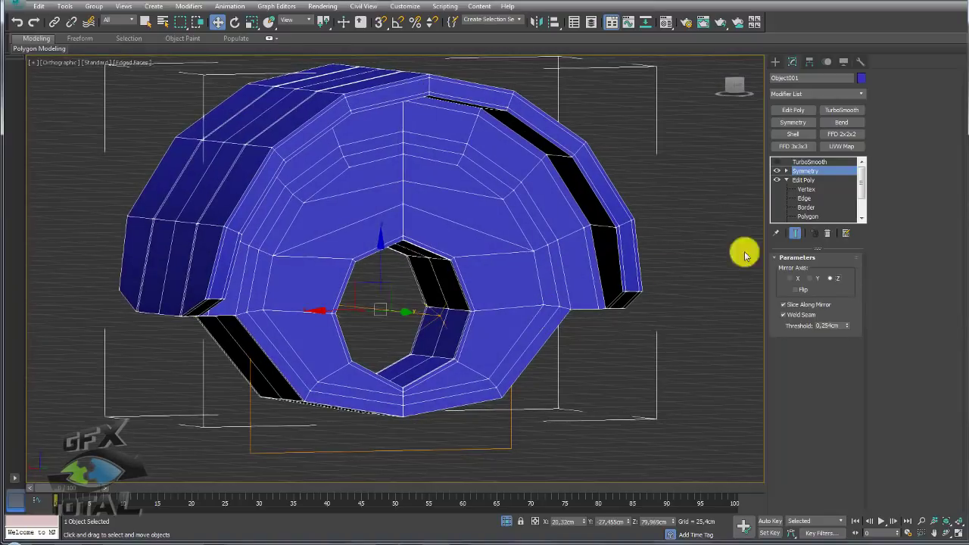
click(777, 162)
mouse_move(660, 219)
alt+middle_down()
mouse_move(601, 253)
mouse_move(629, 238)
mouse_move(648, 247)
alt+middle_up()
Step: Turn on Isoline Display in TurboSmooth for a simplified wireframe of the housing
click(808, 162)
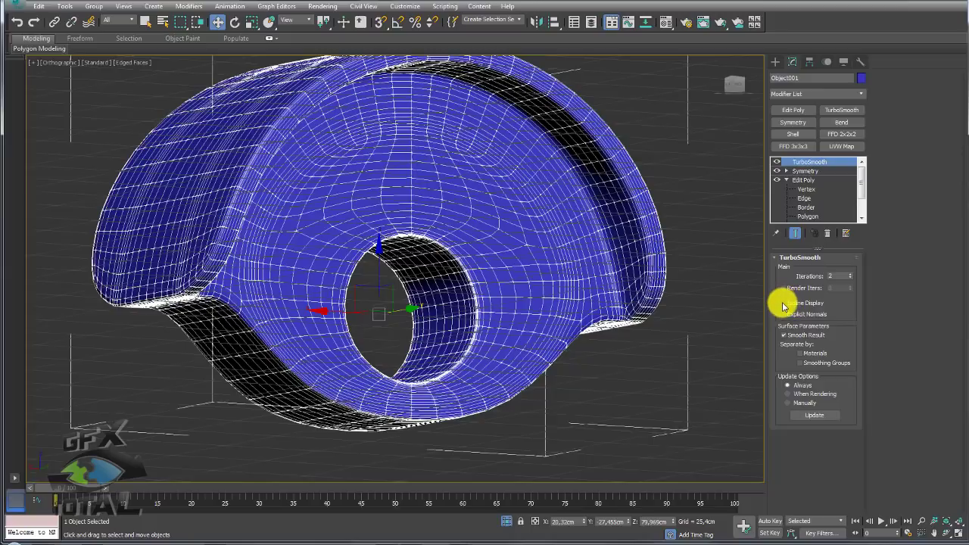
click(785, 304)
mouse_move(580, 335)
alt+middle_down()
mouse_move(504, 338)
mouse_move(489, 300)
mouse_move(569, 330)
alt+middle_up()
mouse_move(494, 337)
alt+middle_down()
mouse_move(608, 364)
mouse_move(666, 356)
mouse_move(665, 371)
mouse_move(568, 376)
mouse_move(512, 512)
alt+middle_up()
scroll(636, 373, down, 2)
scroll(610, 368, down, 3)
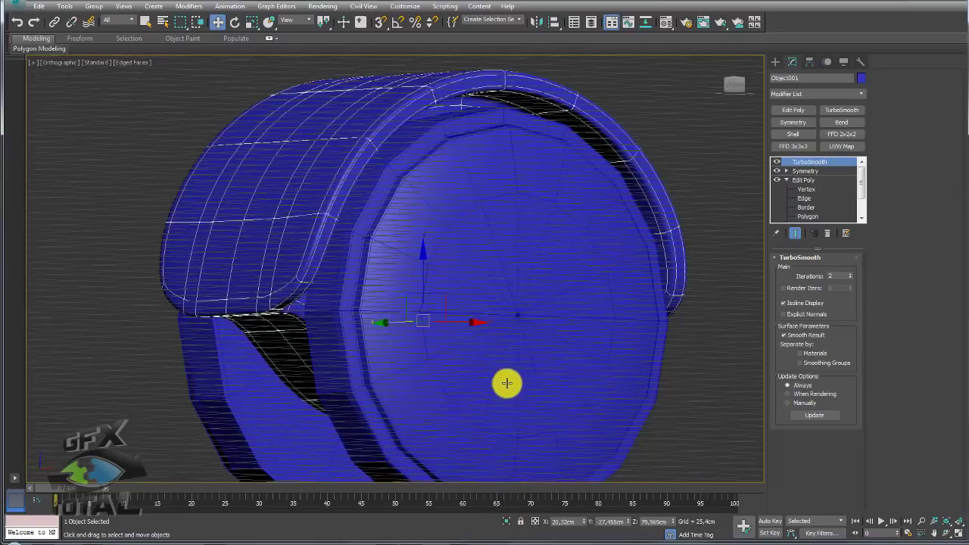
mouse_move(507, 383)
alt+middle_down()
mouse_move(597, 342)
mouse_move(689, 374)
mouse_move(662, 368)
mouse_move(703, 359)
mouse_move(493, 331)
mouse_move(549, 296)
mouse_move(532, 322)
alt+middle_up()
Step: Select the housing Object001 and isolate it so only it shows
click(593, 360)
scroll(593, 361, down, 5)
scroll(533, 314, up, 5)
click(503, 298)
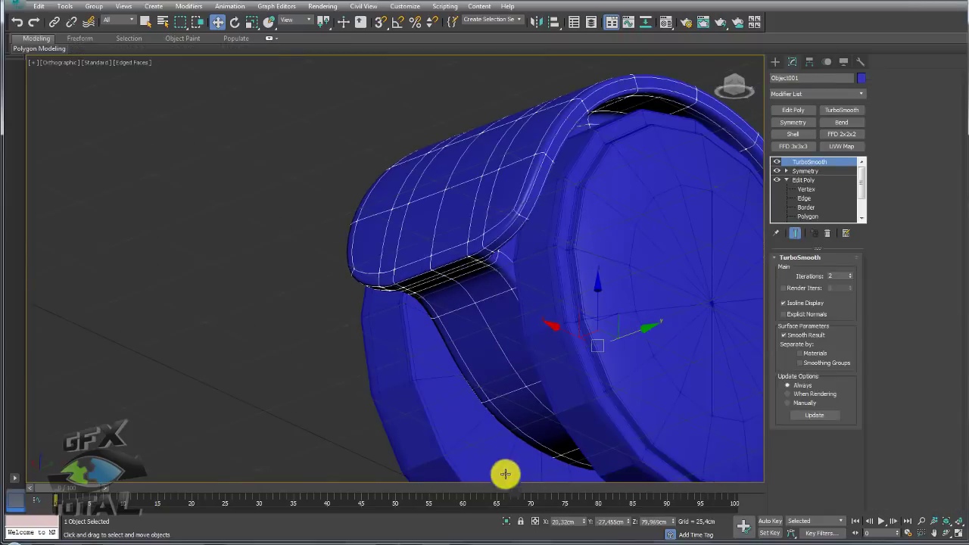
click(507, 521)
alt+middle_drag(512, 368, 701, 235)
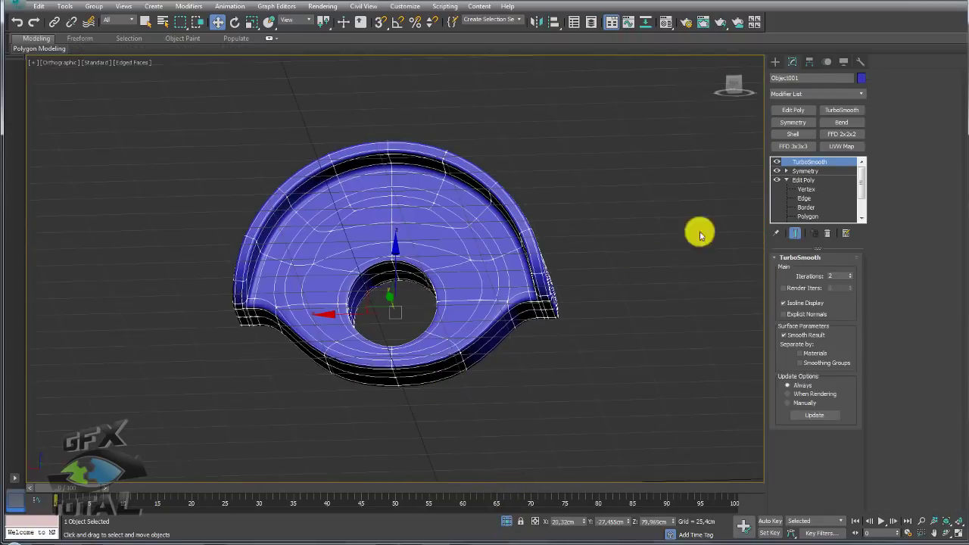
Step: Enter Edge level of the housing's Edit Poly, with TurboSmooth switched off
click(800, 180)
click(805, 197)
alt+middle_drag(261, 303, 509, 256)
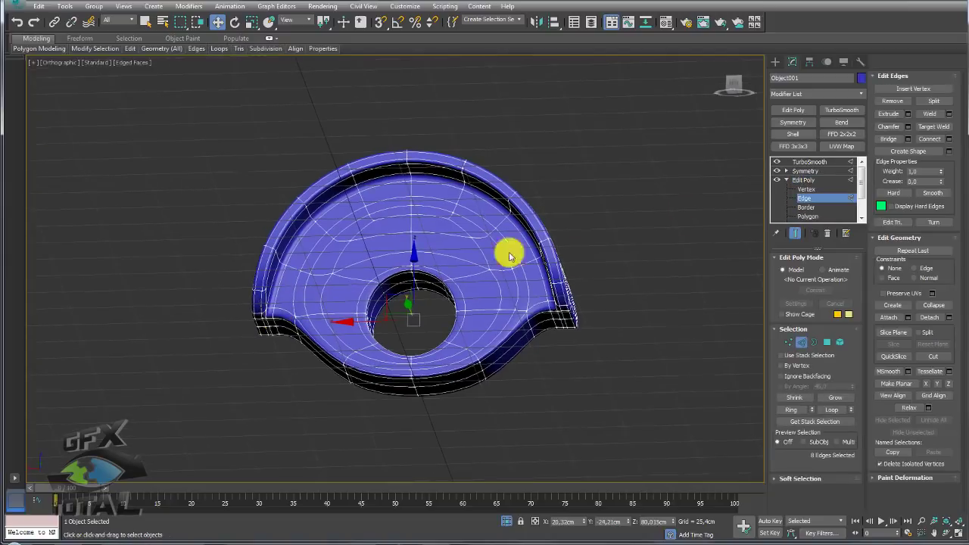
click(776, 162)
mouse_move(704, 189)
alt+middle_down()
mouse_move(540, 296)
mouse_move(336, 305)
alt+middle_up()
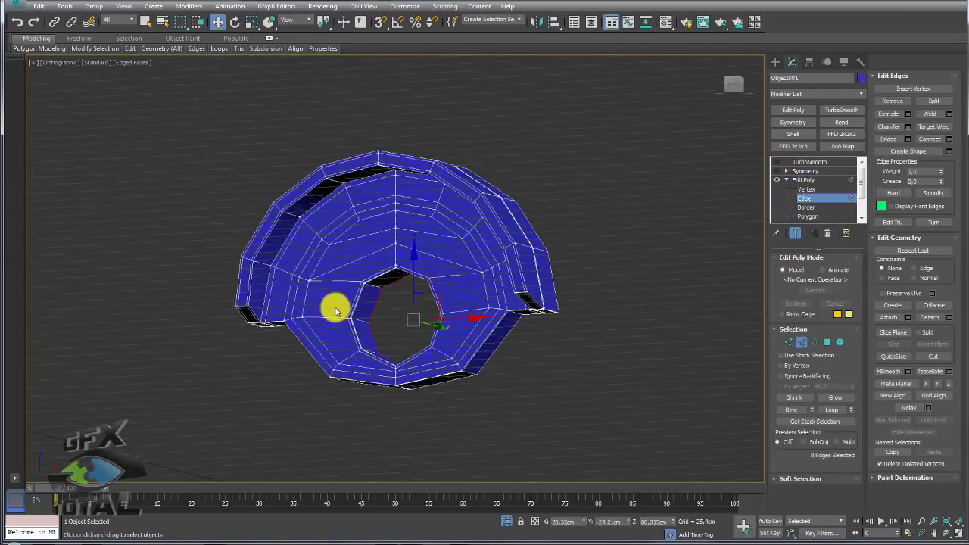
scroll(226, 339, up, 5)
alt+middle_drag(226, 338, 242, 336)
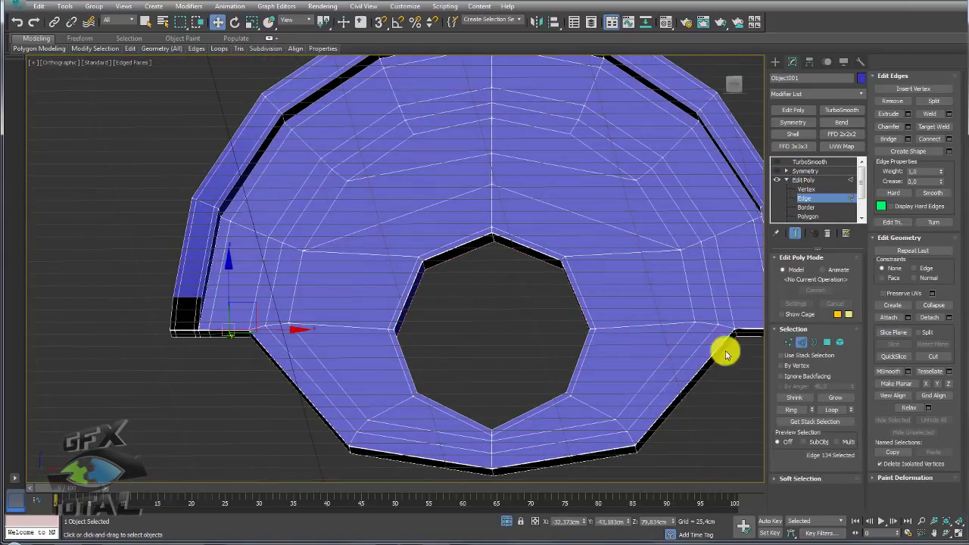
Step: Ring the selected edge and Connect it into a new loop, slid outward around the hole
click(792, 409)
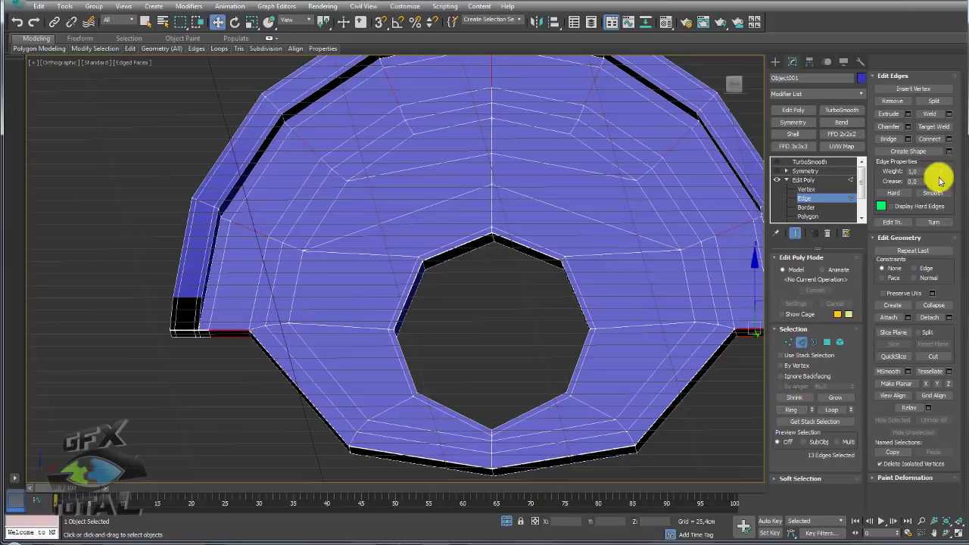
click(949, 139)
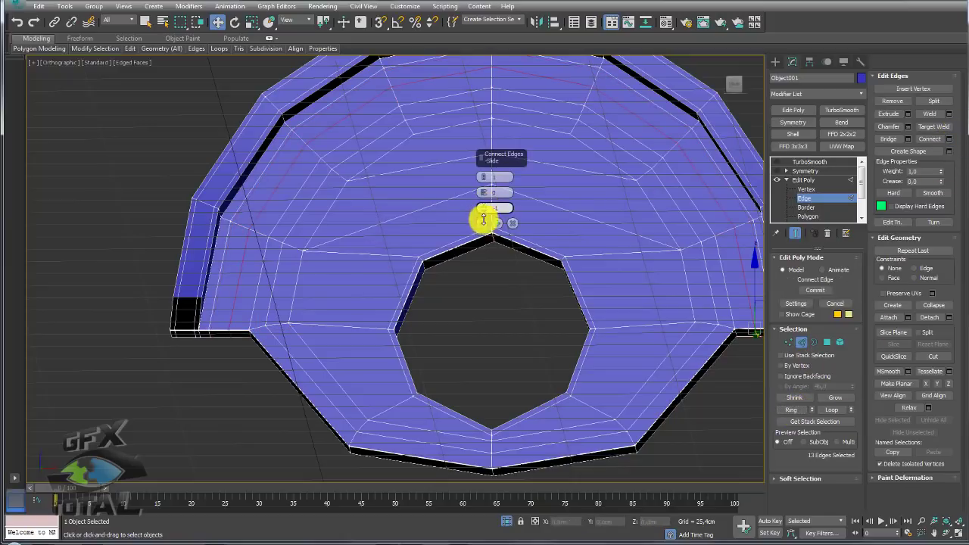
drag(483, 220, 483, 208)
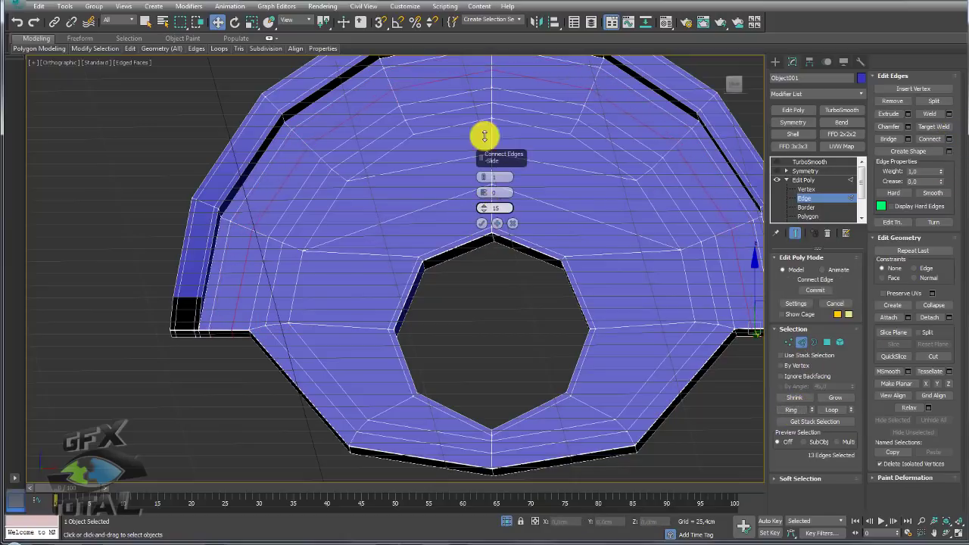
click(483, 224)
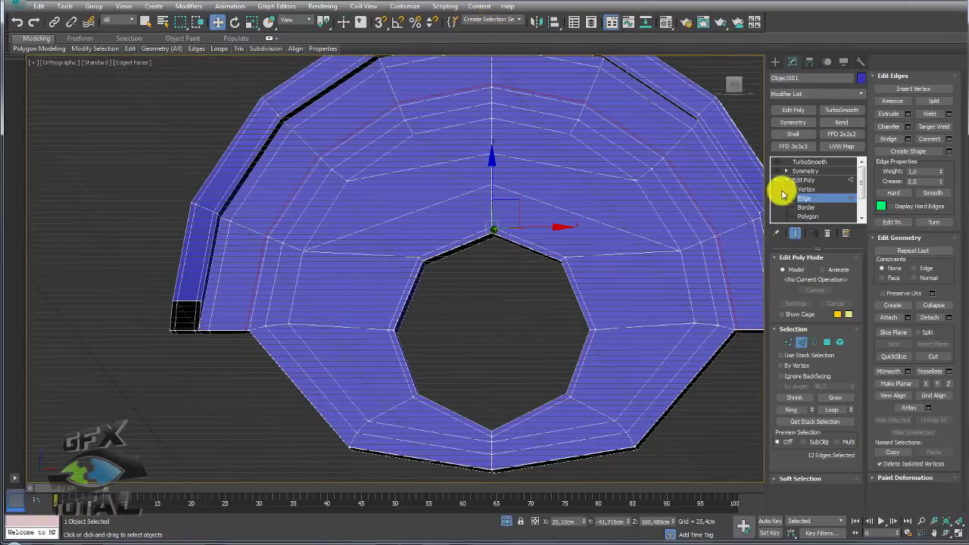
click(804, 181)
click(780, 164)
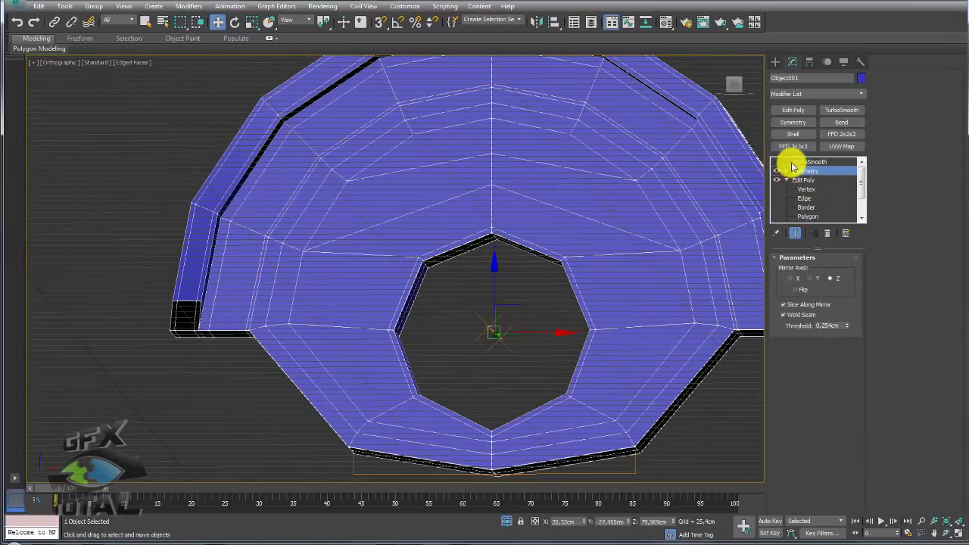
mouse_move(390, 245)
alt+middle_down()
mouse_move(424, 238)
mouse_move(417, 220)
mouse_move(482, 219)
mouse_move(398, 257)
alt+middle_up()
scroll(401, 270, down, 3)
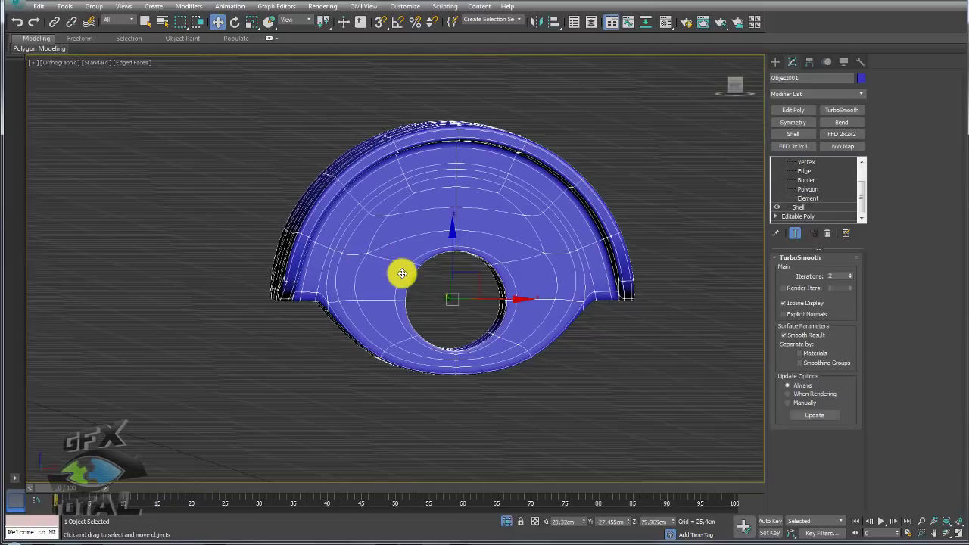
mouse_move(502, 424)
alt+middle_down()
mouse_move(504, 328)
mouse_move(542, 339)
alt+middle_up()
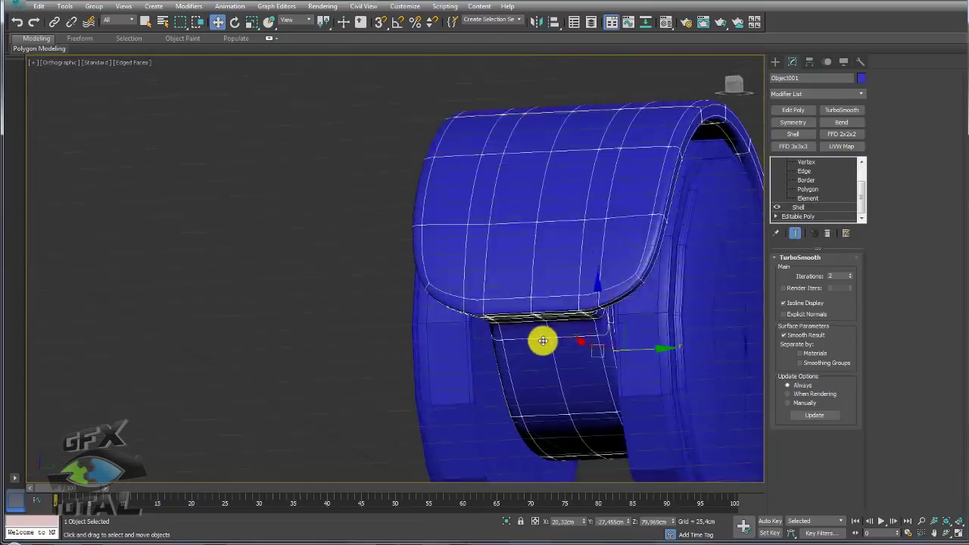
scroll(492, 379, down, 3)
mouse_move(461, 411)
alt+middle_down()
mouse_move(558, 448)
mouse_move(593, 410)
alt+middle_up()
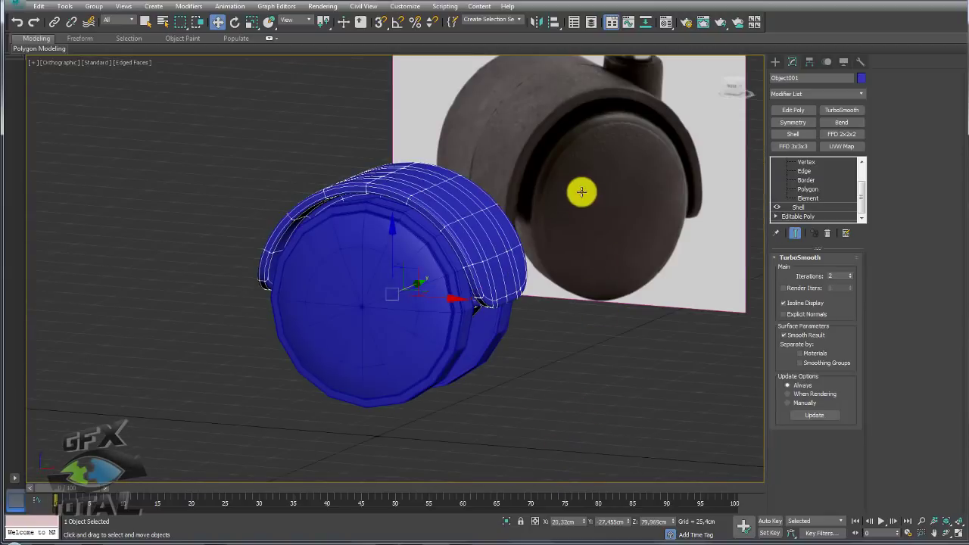
alt+middle_drag(581, 191, 606, 165)
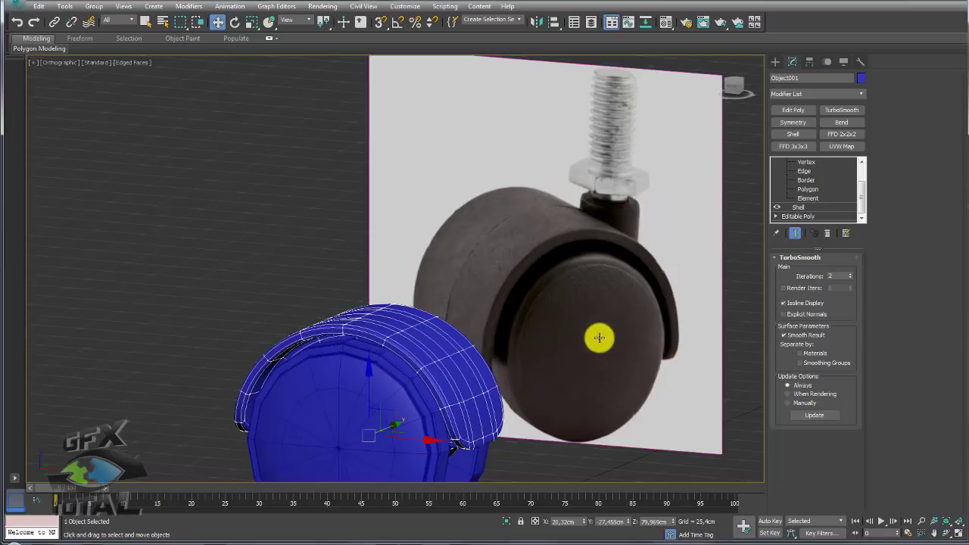
mouse_move(597, 337)
alt+middle_down()
mouse_move(644, 348)
mouse_move(439, 296)
mouse_move(808, 190)
alt+middle_up()
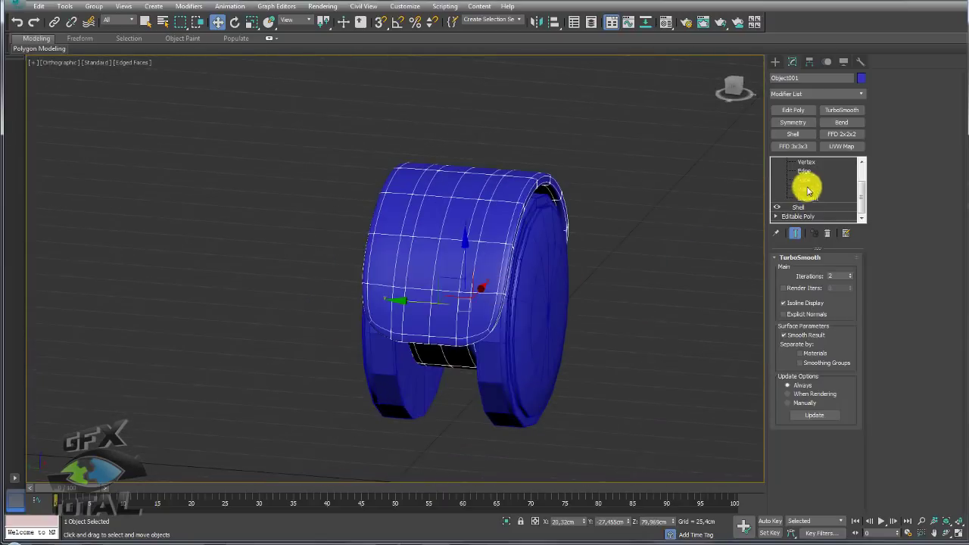
scroll(800, 186, up, 3)
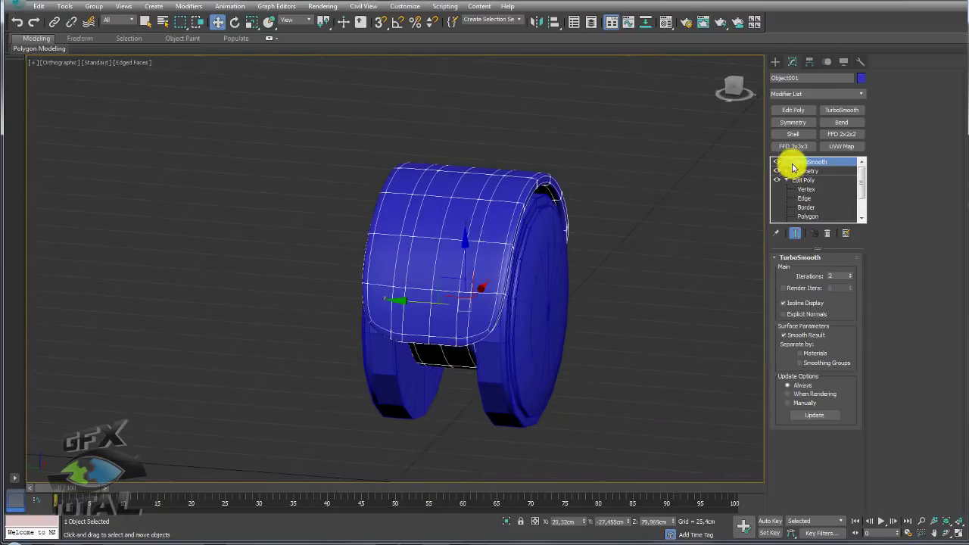
Step: Switch off TurboSmooth and add a new Edit Poly modifier above Symmetry
click(777, 162)
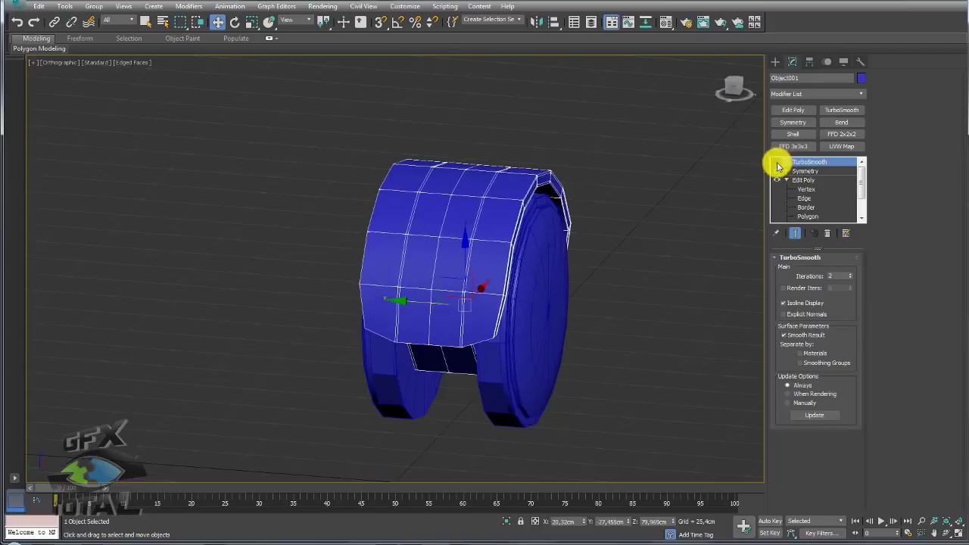
click(804, 172)
scroll(477, 265, up, 2)
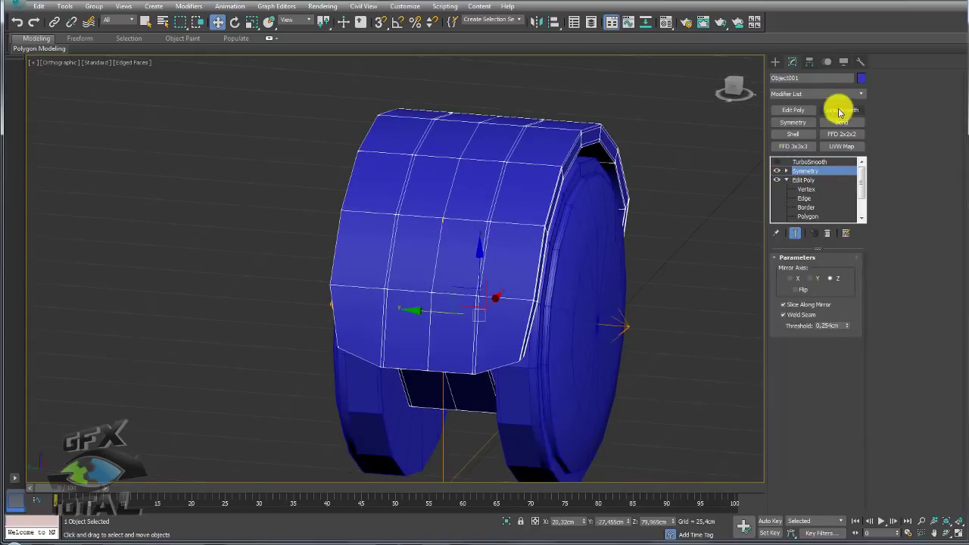
click(791, 111)
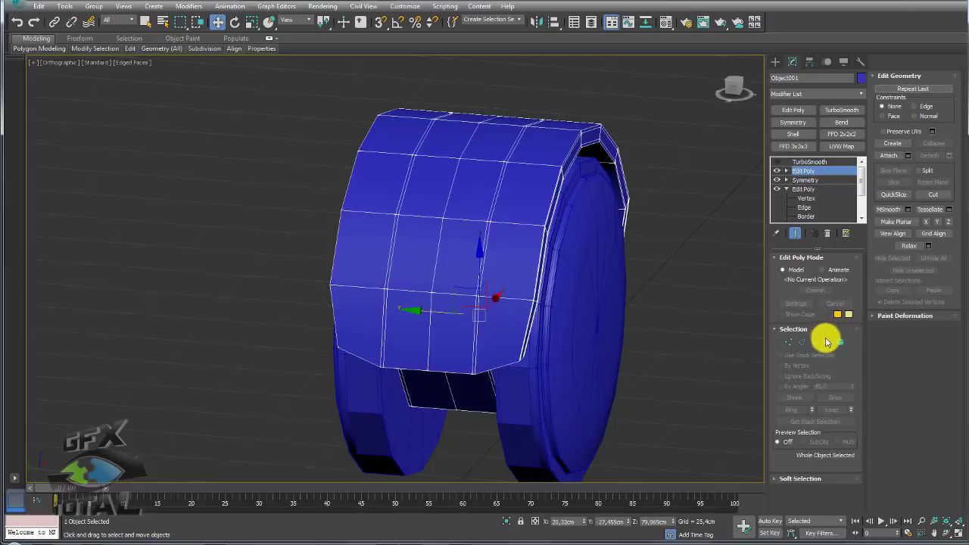
click(827, 343)
mouse_move(583, 305)
alt+middle_down()
mouse_move(513, 305)
mouse_move(576, 288)
alt+middle_up()
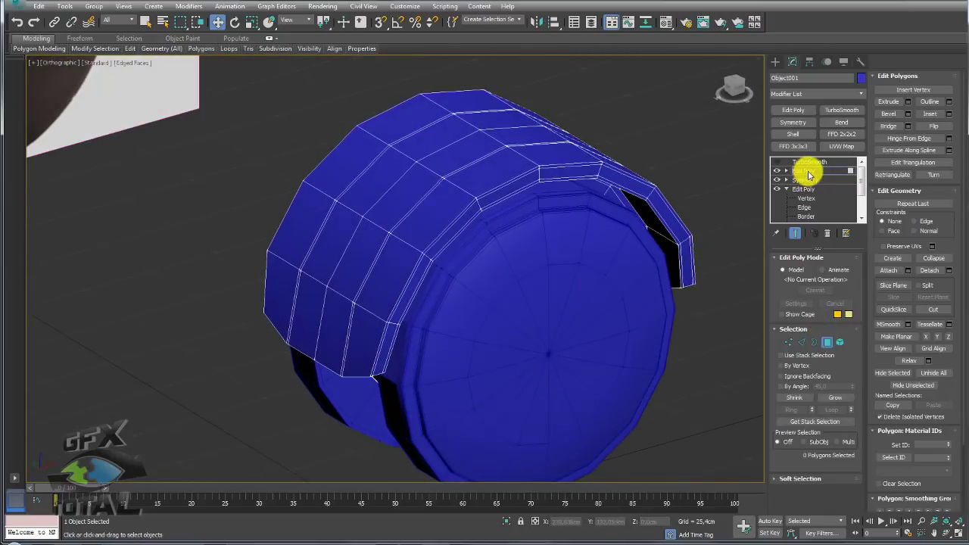
click(809, 176)
scroll(599, 217, down, 2)
scroll(599, 216, down, 3)
Step: Draw a pink cylinder beside the wheel housing
click(774, 62)
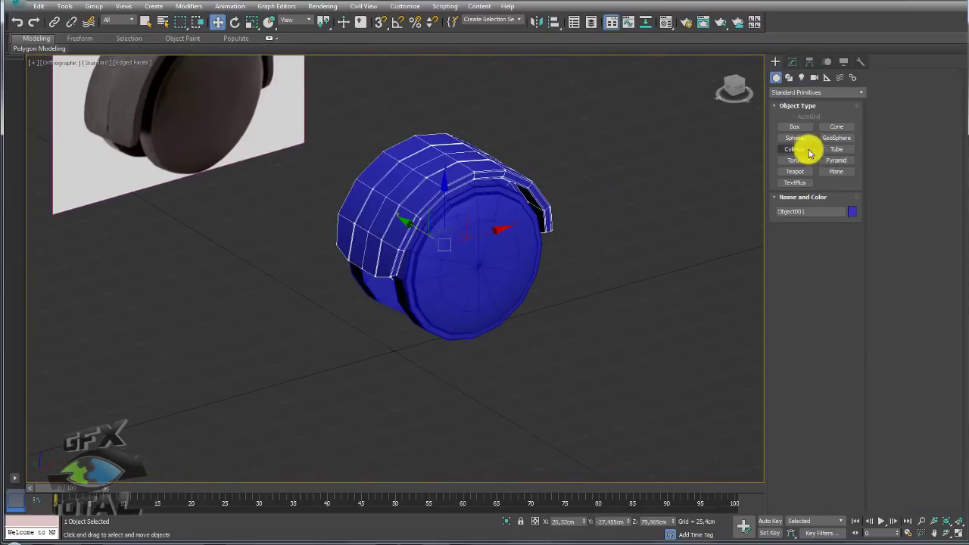
click(801, 151)
drag(568, 342, 586, 342)
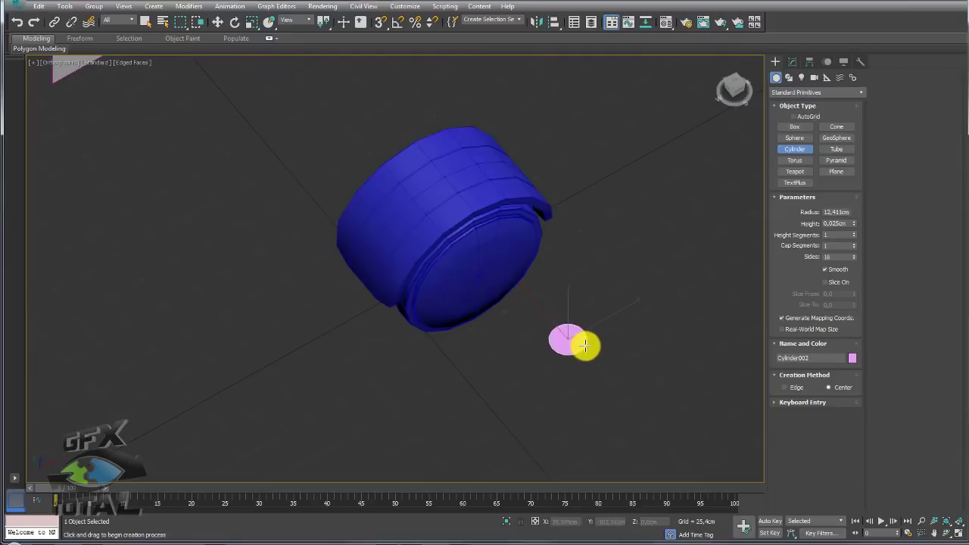
click(617, 231)
key(w)
alt+middle_drag(599, 217, 572, 49)
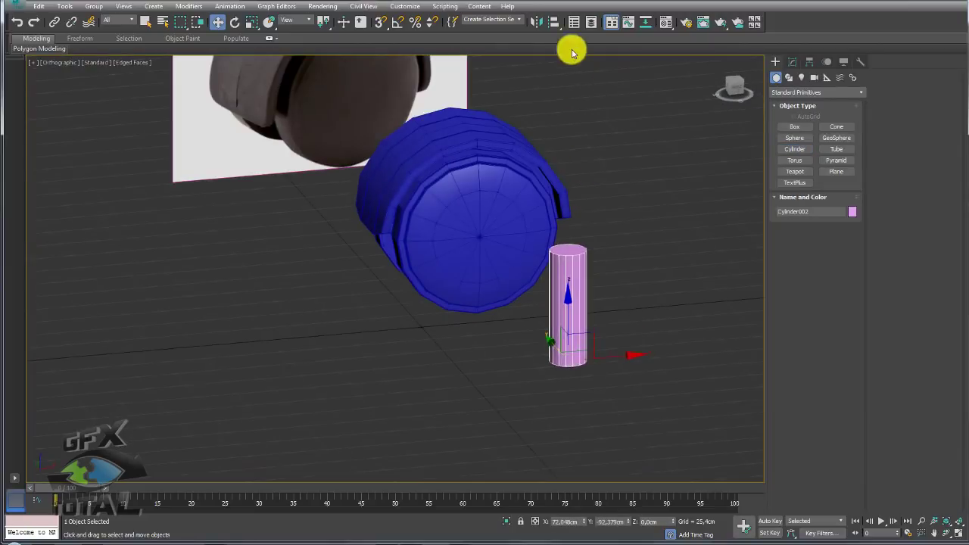
Step: Align the cylinder to the housing on X, Y and Z position, pivot to pivot
click(555, 23)
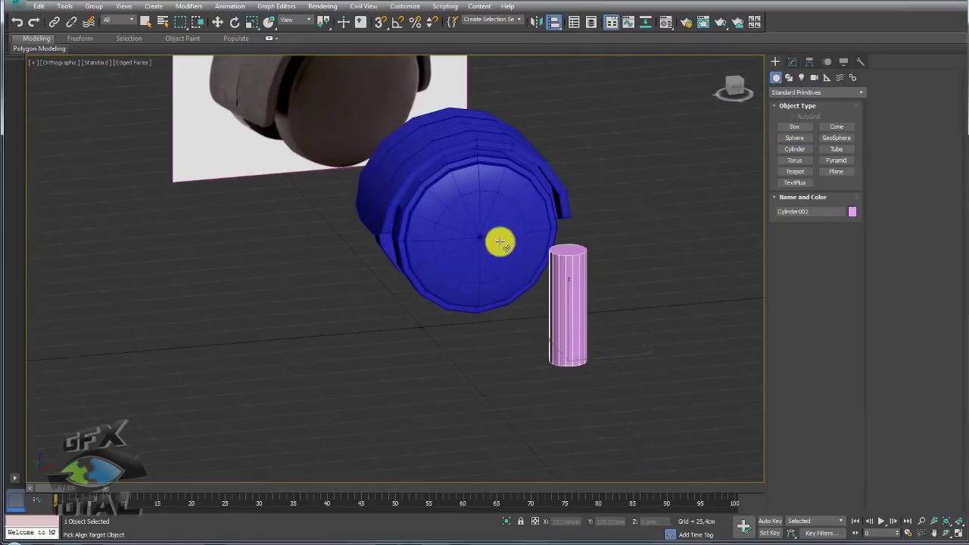
click(395, 174)
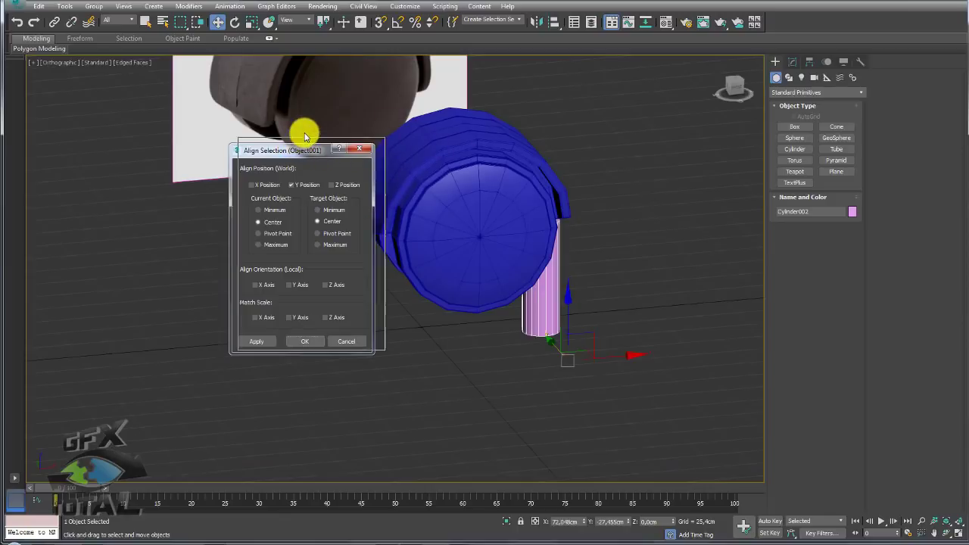
drag(310, 152, 327, 133)
click(270, 166)
click(354, 168)
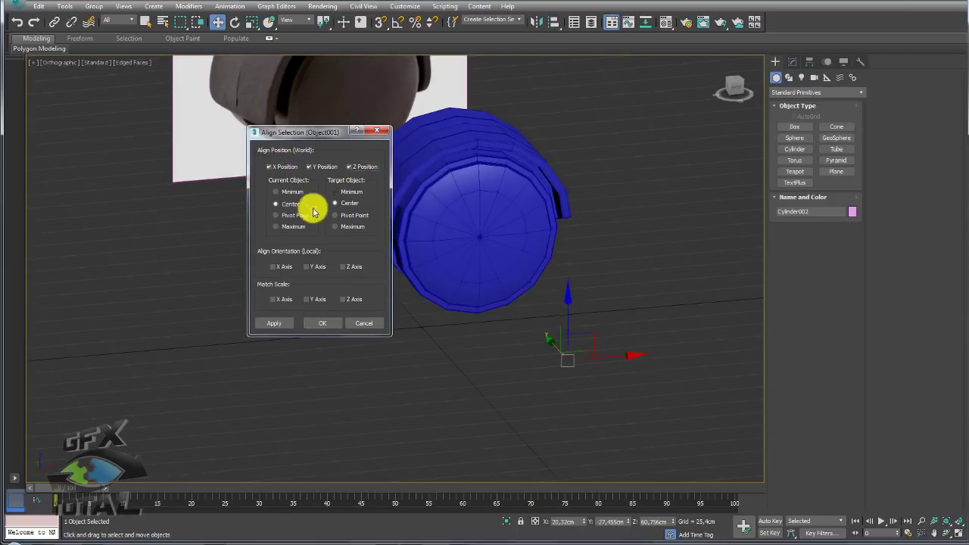
click(281, 215)
click(335, 215)
Step: Confirm the alignment, slide the cylinder left off the housing top and scale it wider
click(324, 324)
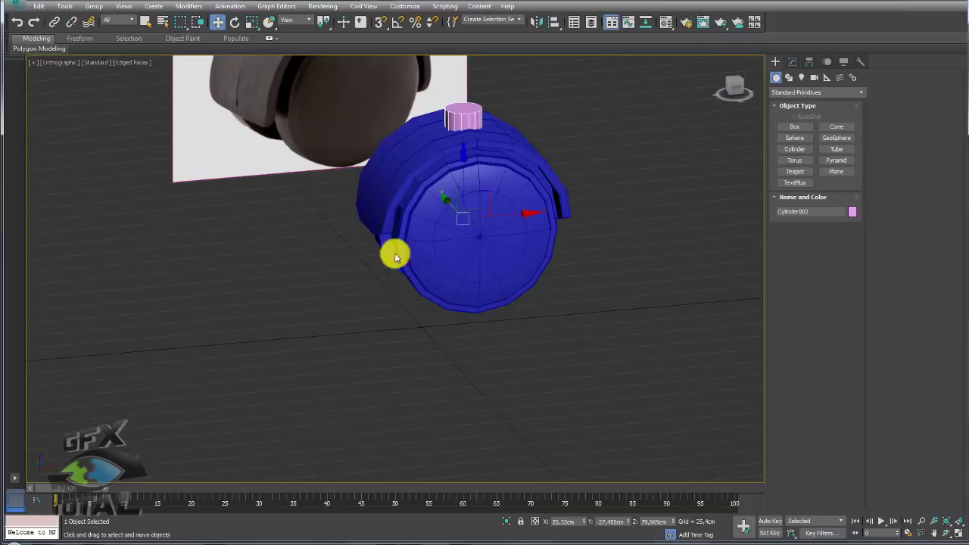
drag(481, 195, 409, 156)
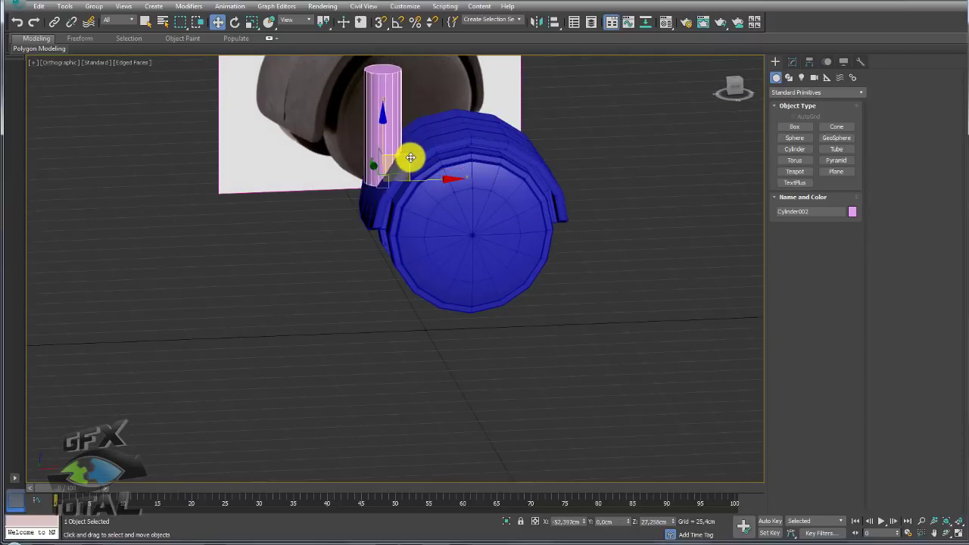
middle_drag(423, 212, 429, 237)
scroll(428, 237, up, 3)
key(r)
drag(385, 305, 385, 321)
key(w)
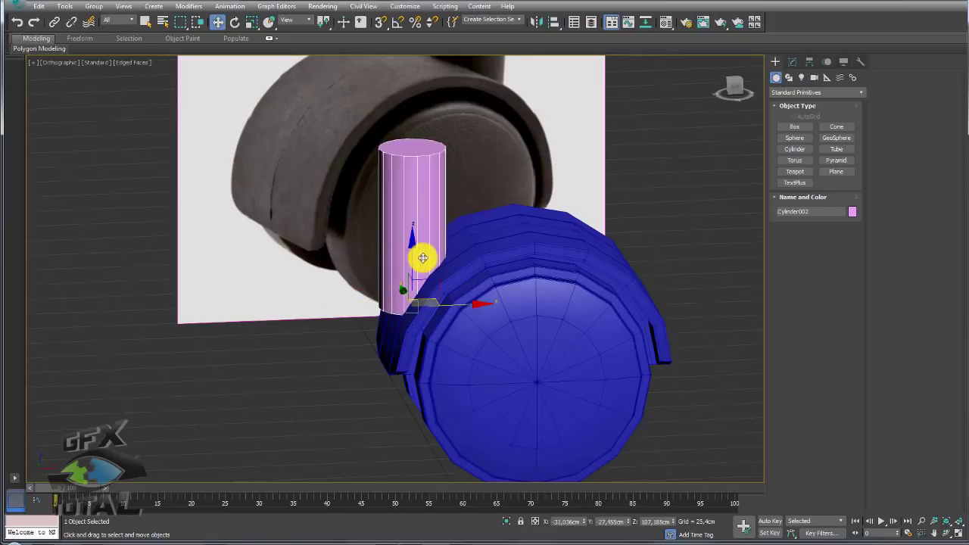
Step: Reposition the pink cylinder through the housing: raise it, shift it along X, push it down
mouse_move(429, 253)
alt+middle_down()
mouse_move(487, 264)
mouse_move(649, 180)
alt+middle_up()
click(471, 225)
scroll(462, 255, up, 2)
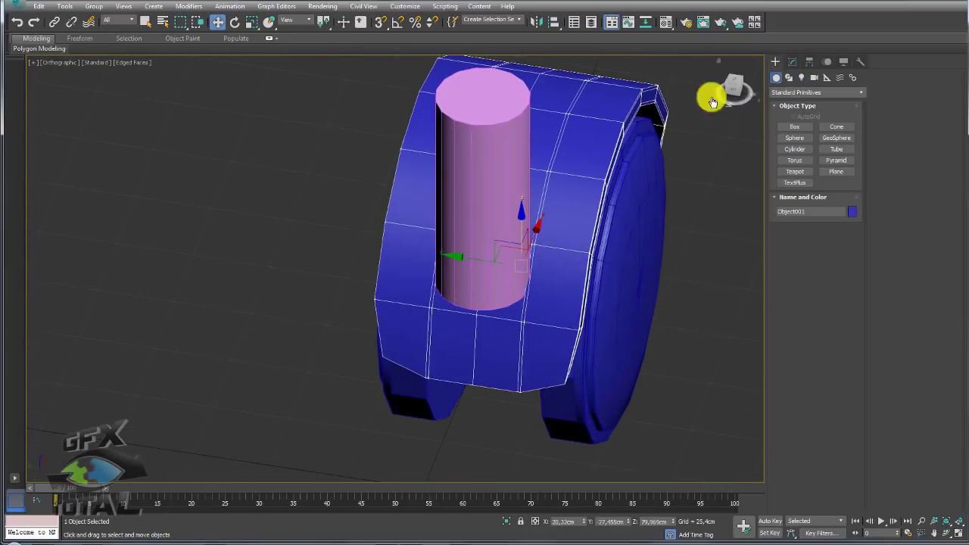
scroll(487, 173, up, 3)
click(486, 173)
scroll(487, 173, down, 3)
scroll(487, 174, up, 2)
mouse_move(487, 173)
alt+middle_down()
mouse_move(511, 212)
mouse_move(469, 237)
mouse_move(478, 450)
alt+middle_up()
click(487, 271)
mouse_move(487, 271)
alt+middle_down()
mouse_move(508, 277)
mouse_move(480, 275)
alt+middle_up()
click(470, 418)
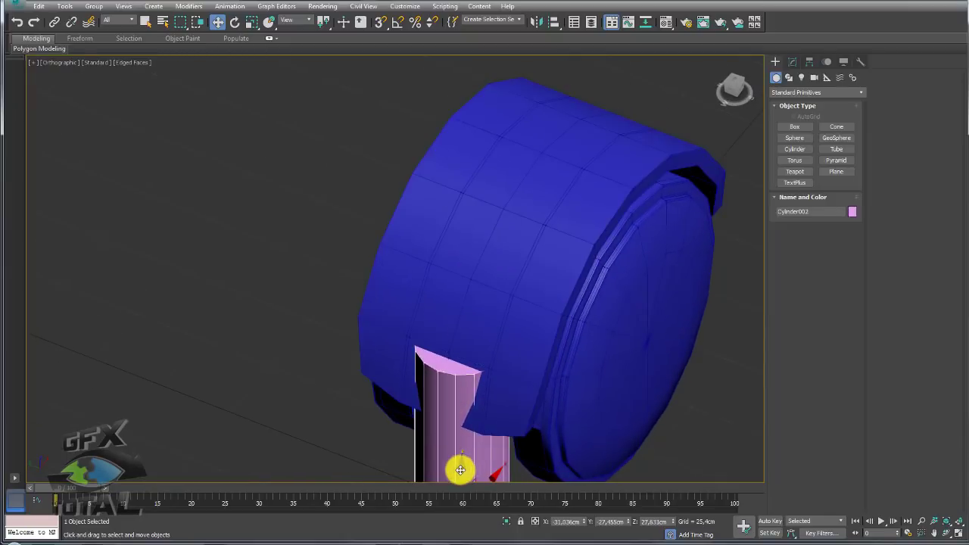
mouse_move(460, 470)
mouse_down()
mouse_move(459, 385)
mouse_move(487, 353)
mouse_up()
alt+middle_drag(486, 353, 480, 398)
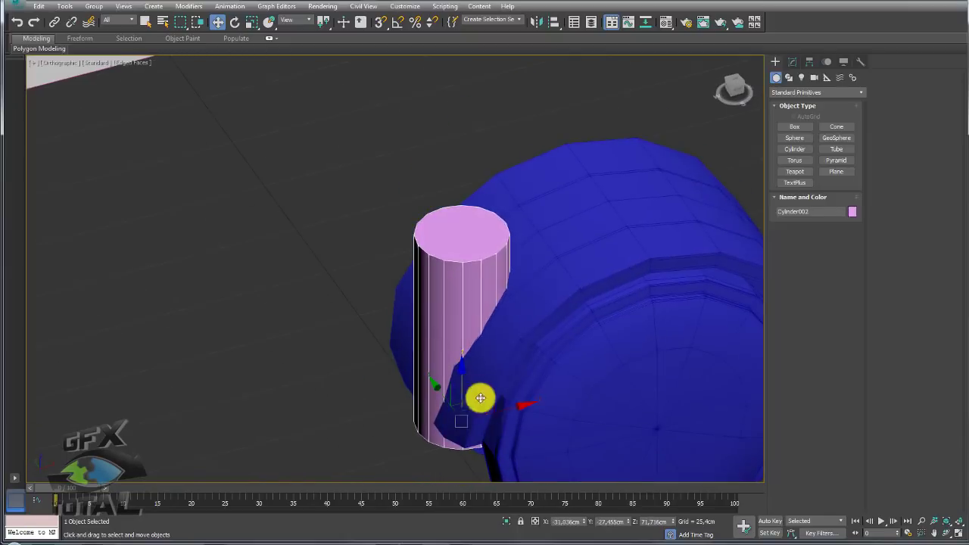
mouse_move(510, 411)
mouse_down()
mouse_move(530, 405)
mouse_move(521, 410)
mouse_move(487, 376)
mouse_move(485, 346)
mouse_up()
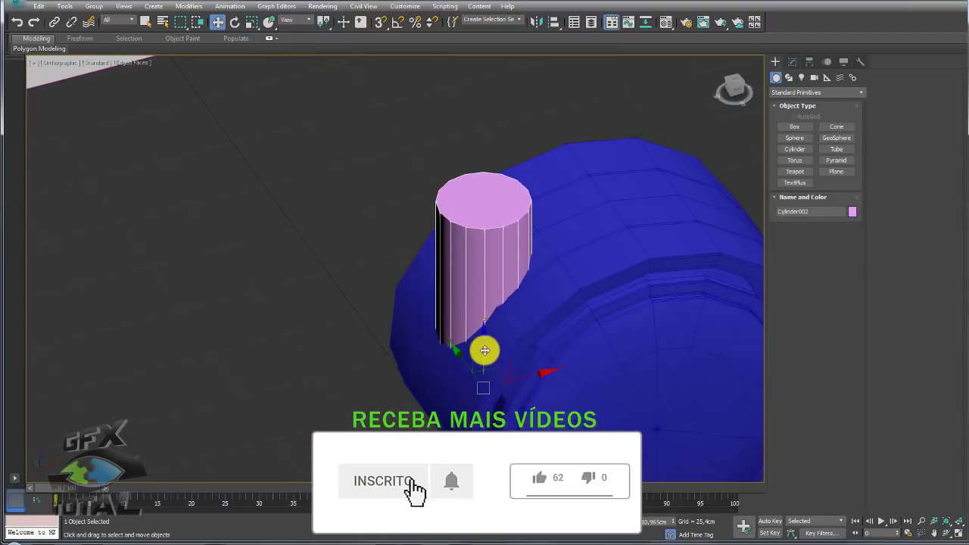
mouse_move(484, 346)
alt+middle_down()
mouse_move(502, 356)
mouse_move(491, 290)
alt+middle_up()
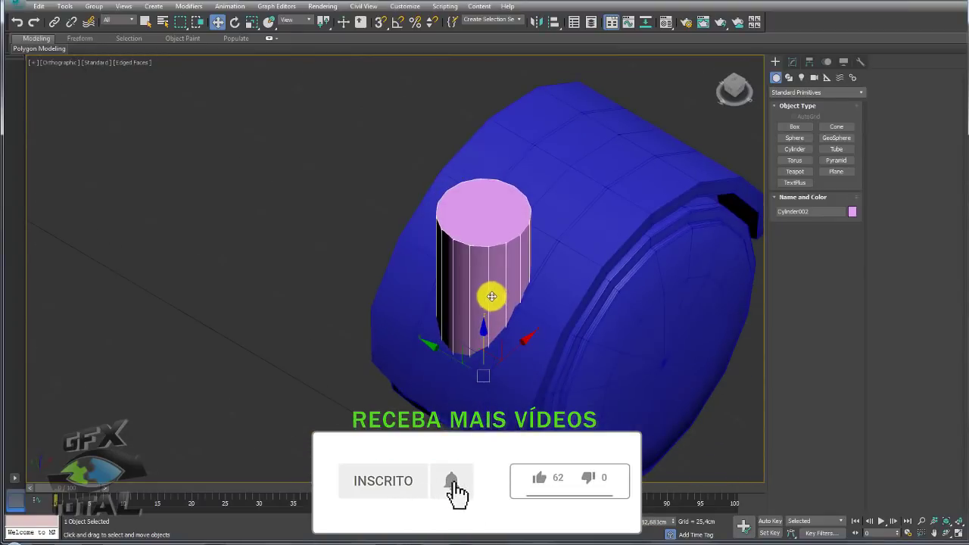
drag(490, 328, 485, 356)
Step: Select the housing and bring up its modifier stack
click(484, 299)
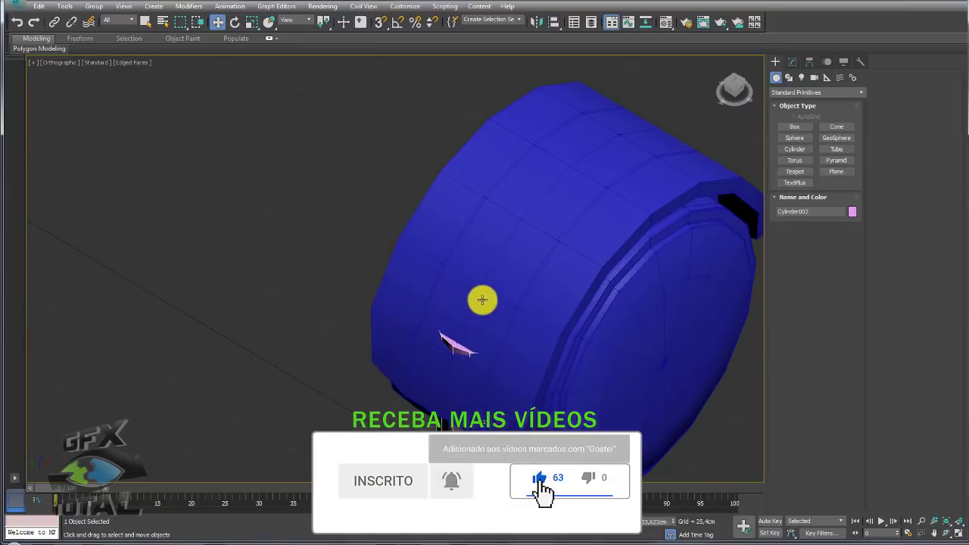
alt+middle_drag(485, 299, 561, 299)
click(792, 62)
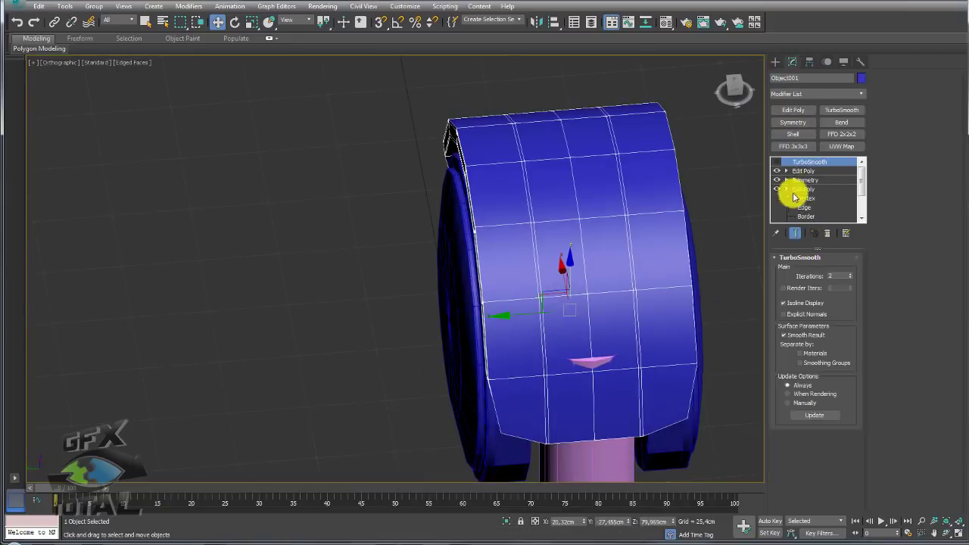
Step: At vertex level of the new Edit Poly, move front-face vertices along Y
click(806, 181)
scroll(643, 288, up, 2)
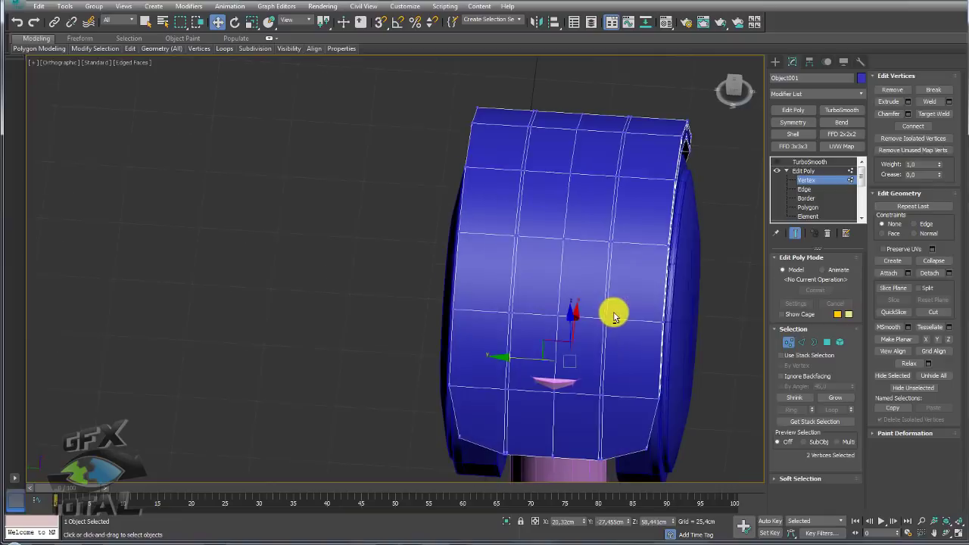
scroll(612, 314, up, 2)
scroll(567, 275, up, 3)
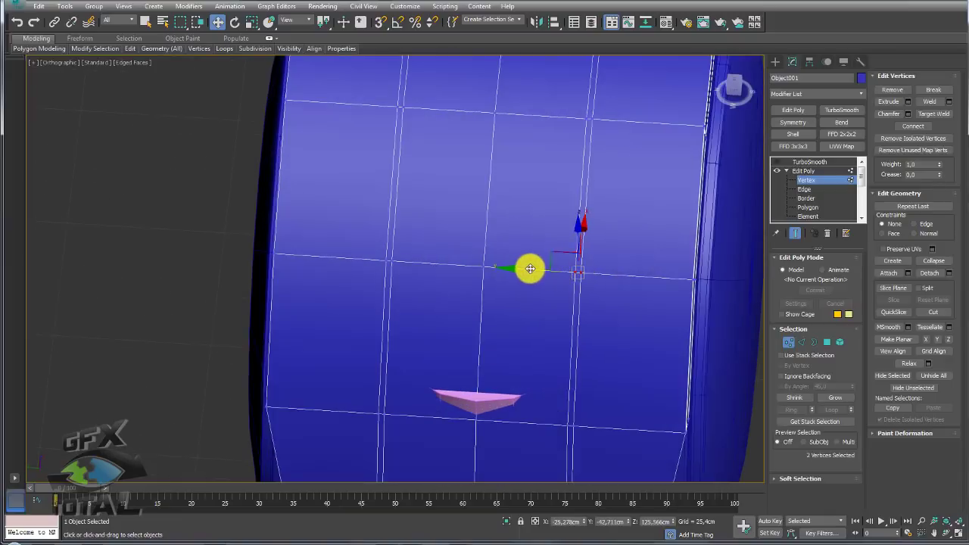
drag(530, 269, 570, 277)
scroll(575, 282, down, 3)
mouse_move(580, 283)
alt+middle_down()
mouse_move(558, 286)
mouse_move(580, 280)
mouse_move(560, 278)
alt+middle_up()
drag(560, 277, 563, 281)
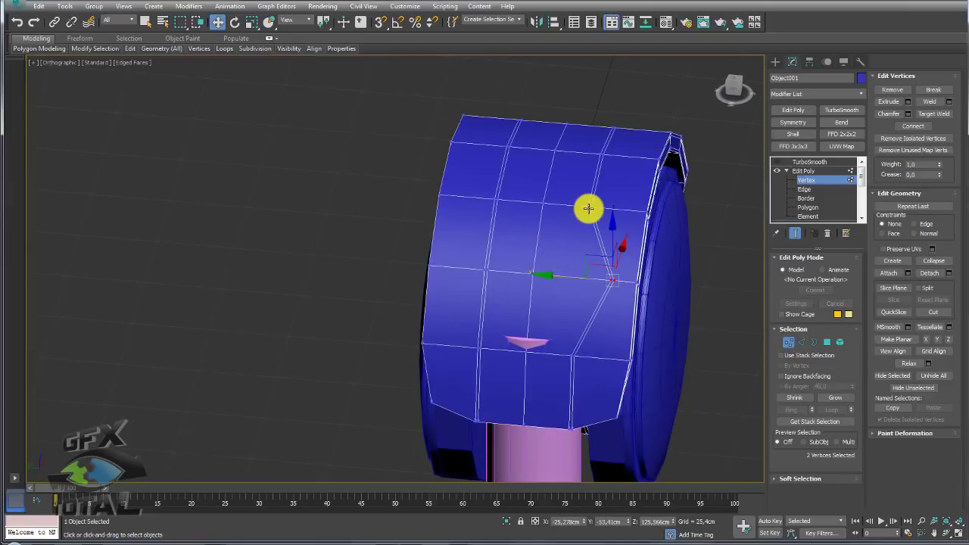
ctrl+click(534, 274)
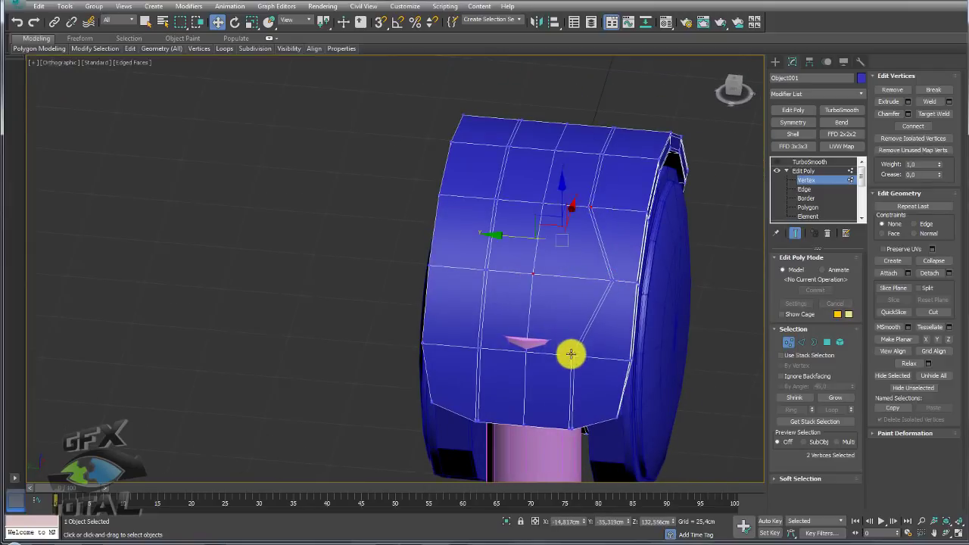